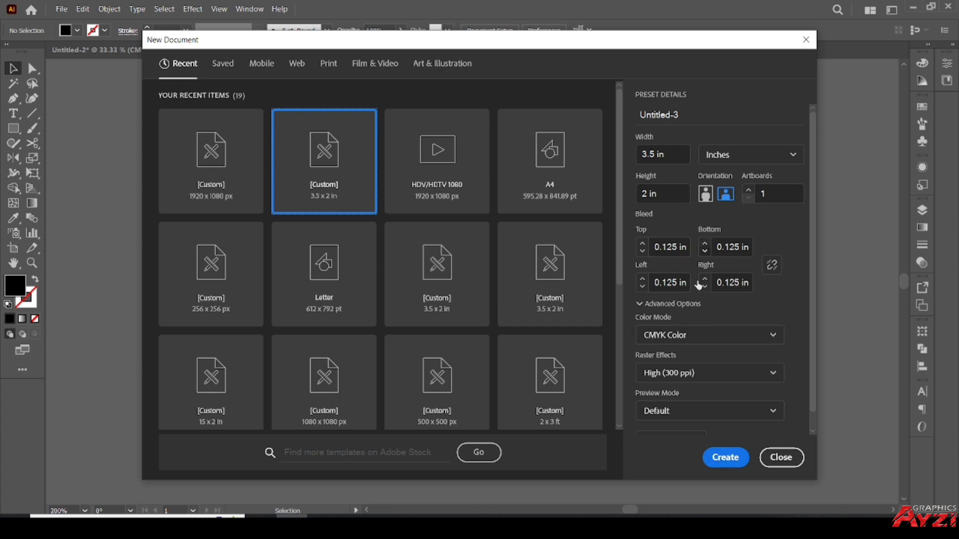
# - Create the 3.5 × 2 in business-card document with 0.125 in bleed
pyautogui.click(725, 457)
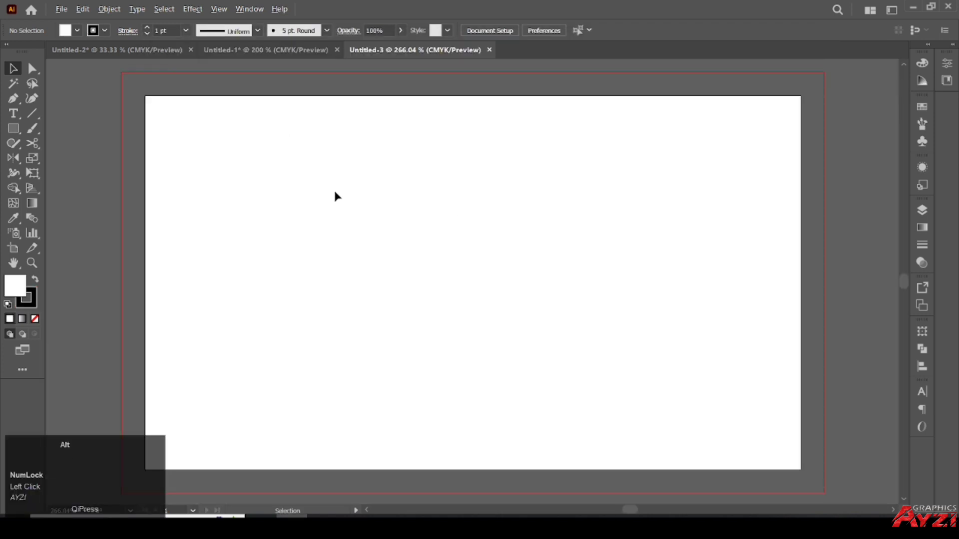
pyautogui.scroll(-3, 334, 193)
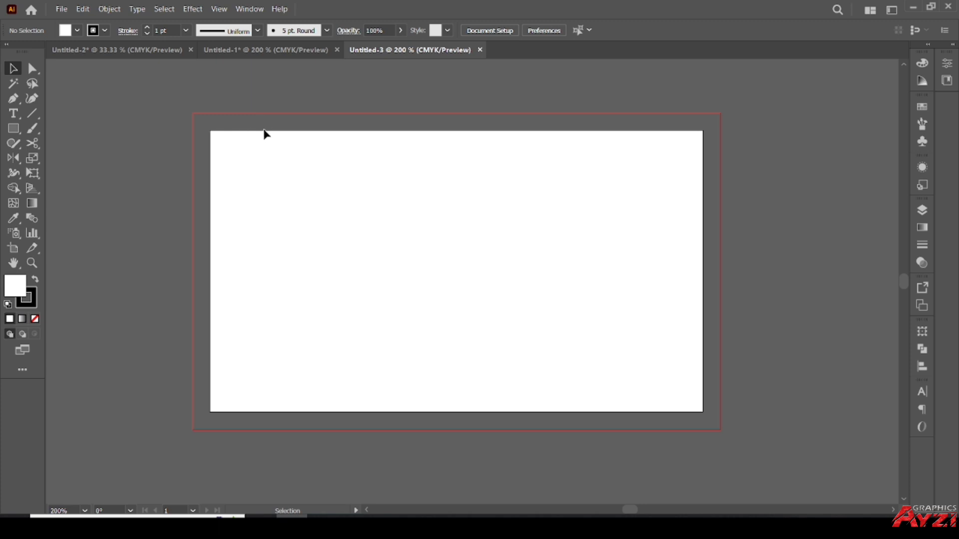
pyautogui.click(13, 130)
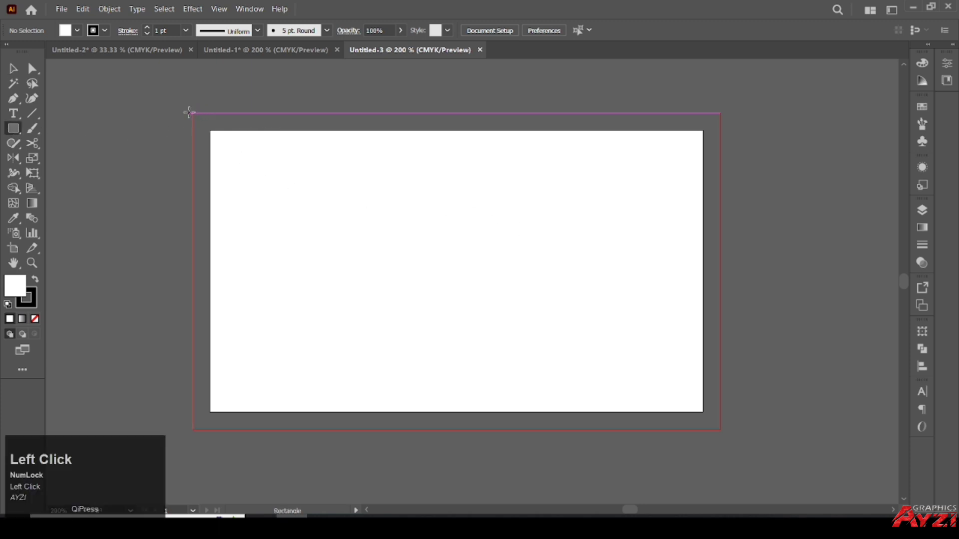
# - Draw a white rectangle covering the card to the bleed and set its stroke to None
pyautogui.moveTo(191, 113); pyautogui.dragTo(720, 429)
pyautogui.click(35, 302)
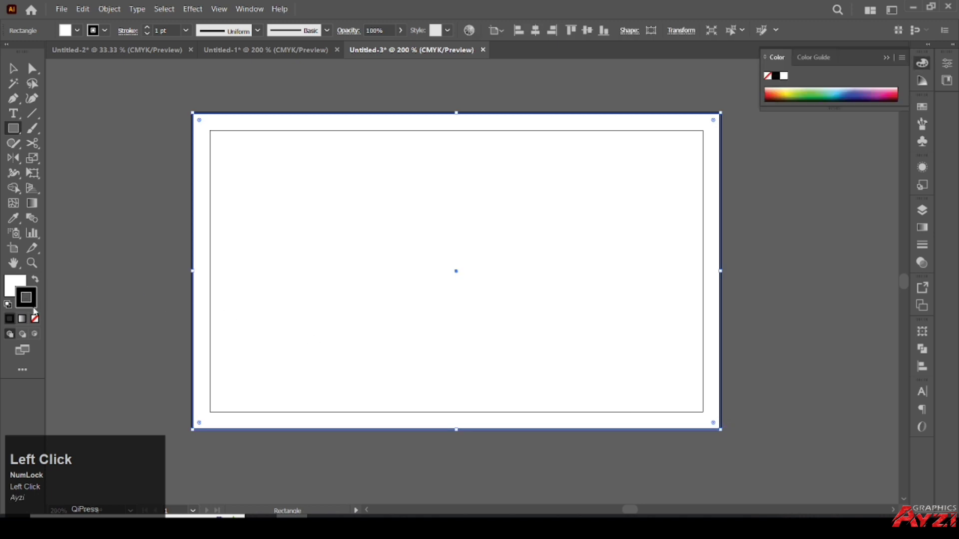
pyautogui.click(34, 318)
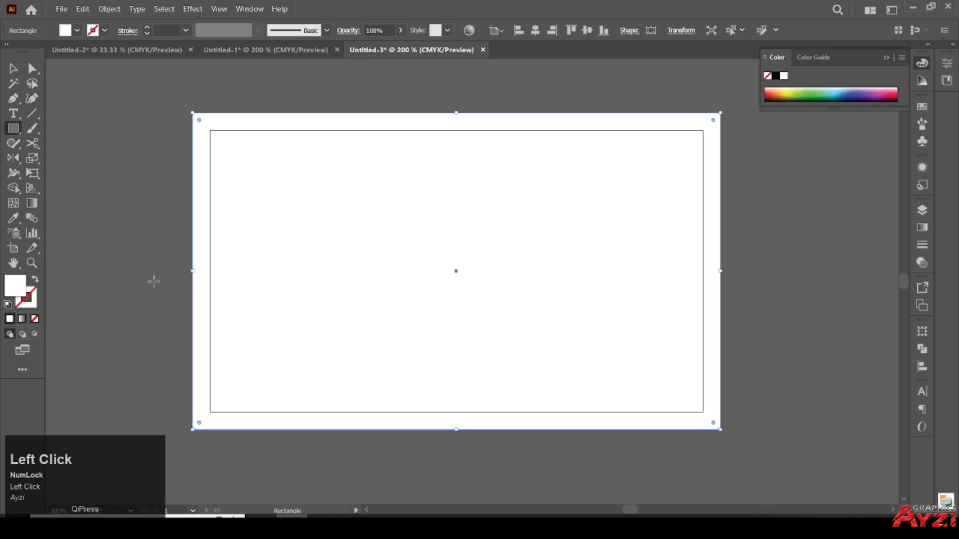
# - Paste the dark square and five contact icons and move them off the artboard
pyautogui.hotkey('ctrl', 'v')
pyautogui.press('v')
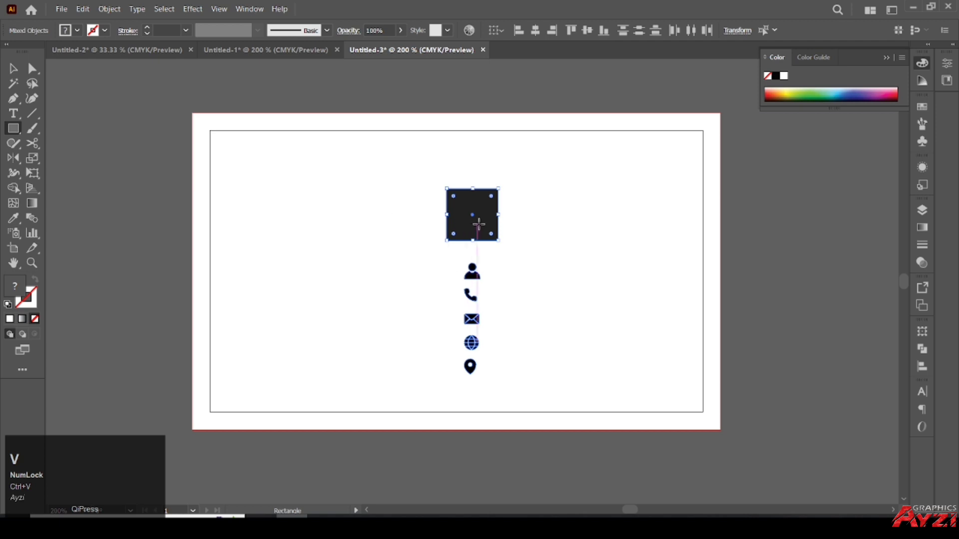
pyautogui.moveTo(484, 231); pyautogui.dragTo(163, 156)
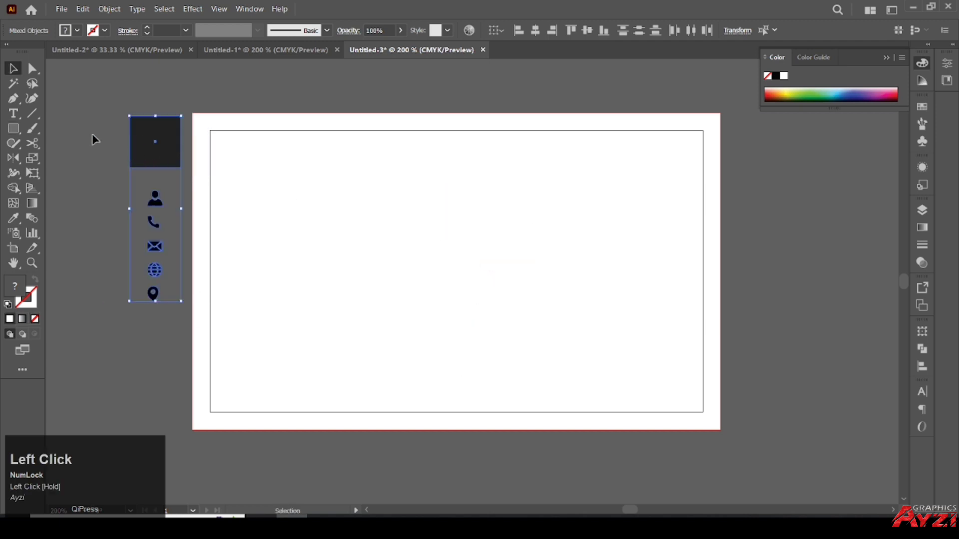
pyautogui.click(94, 137)
pyautogui.click(170, 138)
pyautogui.click(235, 88)
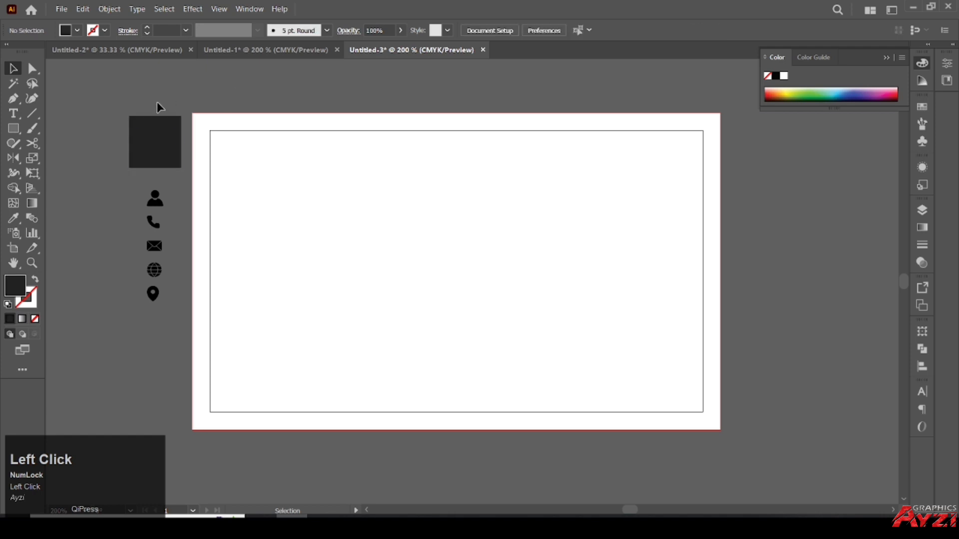
pyautogui.click(14, 129)
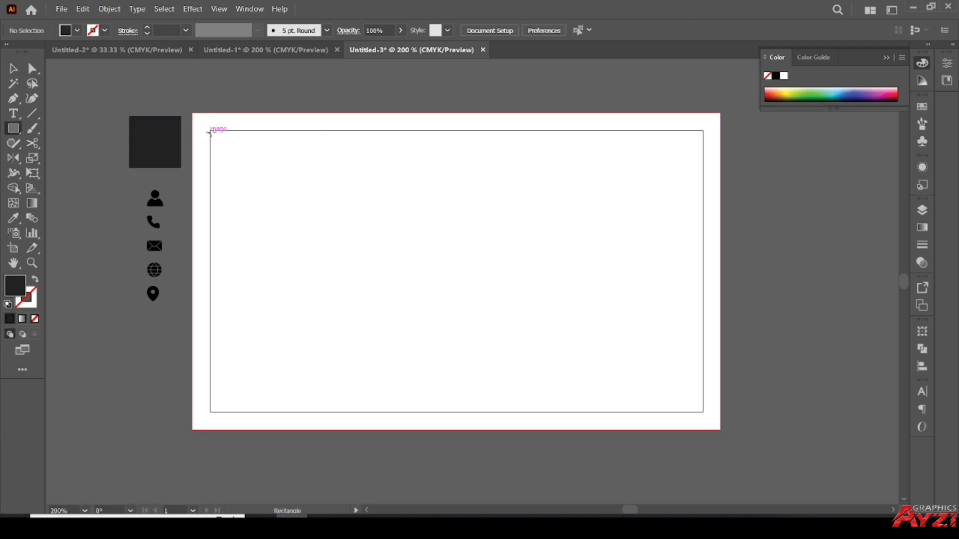
# - Draw the dark panel from the card's top-left corner to its bottom edge, about 1.68 in wide
pyautogui.moveTo(210, 130); pyautogui.dragTo(439, 412)
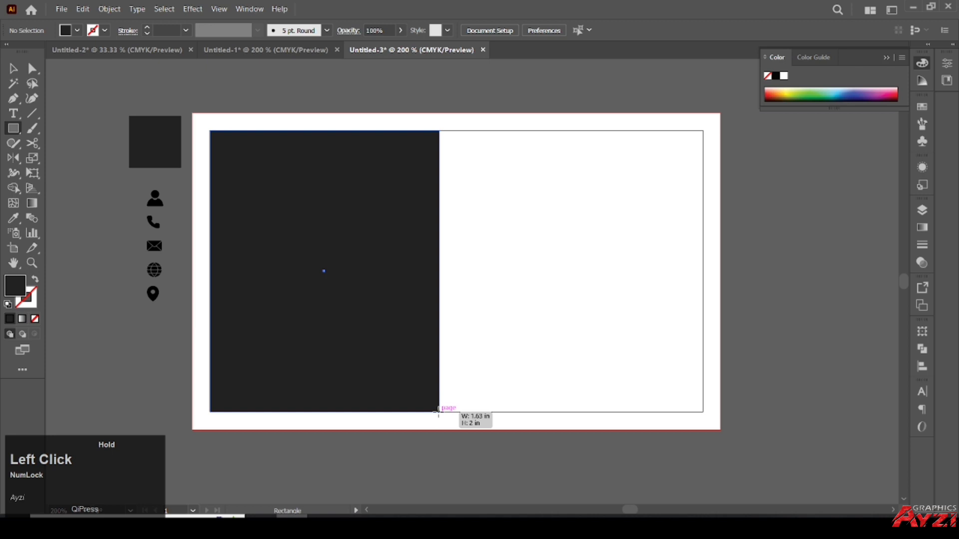
pyautogui.moveTo(438, 411); pyautogui.dragTo(445, 411)
pyautogui.press('space')
pyautogui.moveTo(346, 212); pyautogui.dragTo(336, 203)
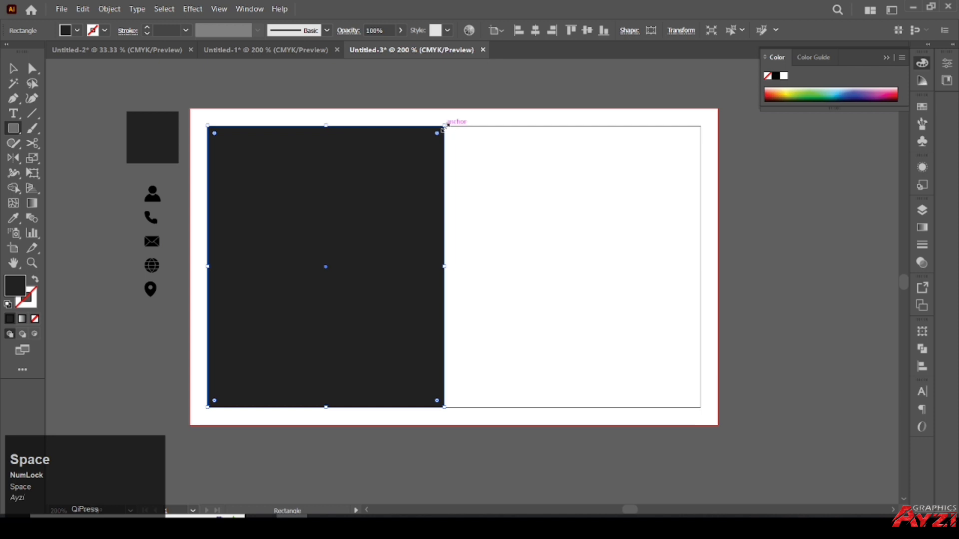
pyautogui.click(13, 68)
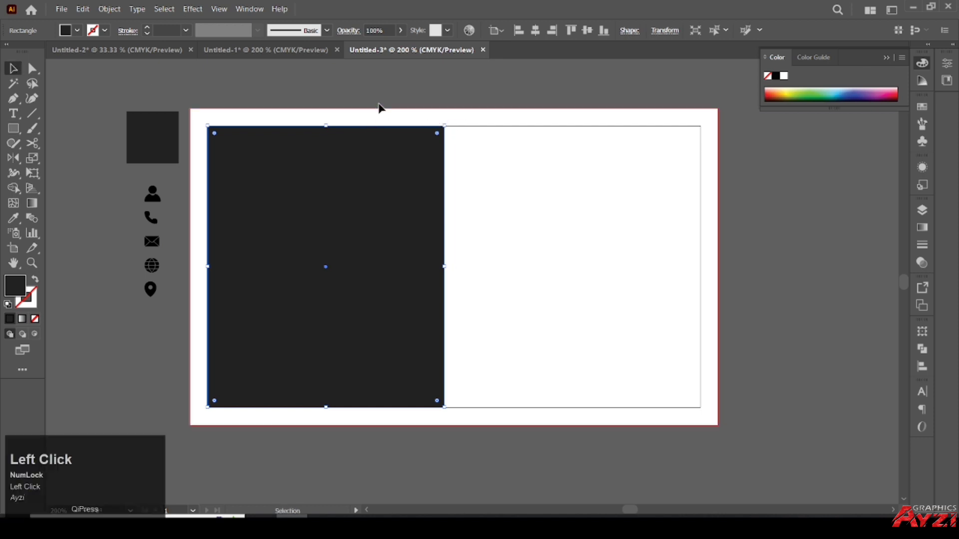
pyautogui.click(381, 106)
pyautogui.click(403, 164)
pyautogui.click(18, 128)
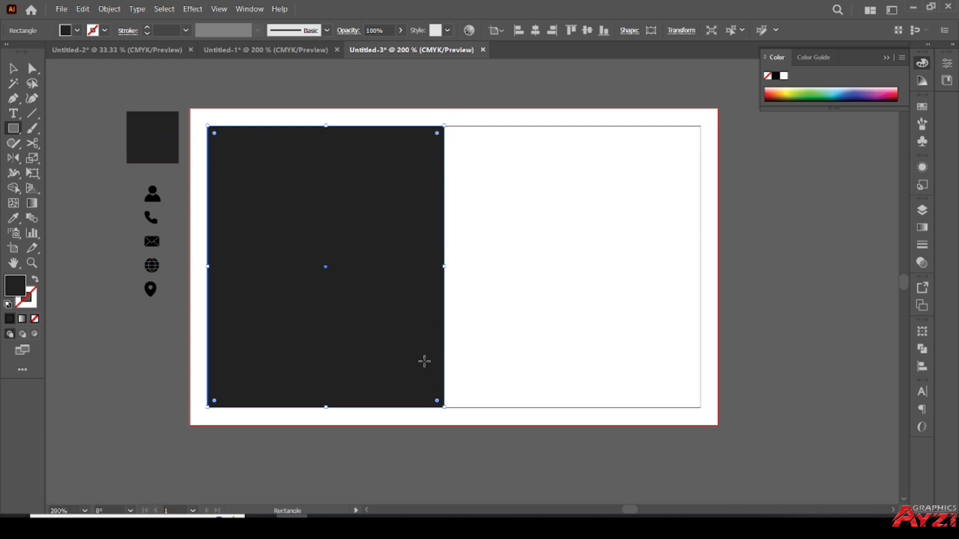
pyautogui.click(13, 67)
pyautogui.click(380, 81)
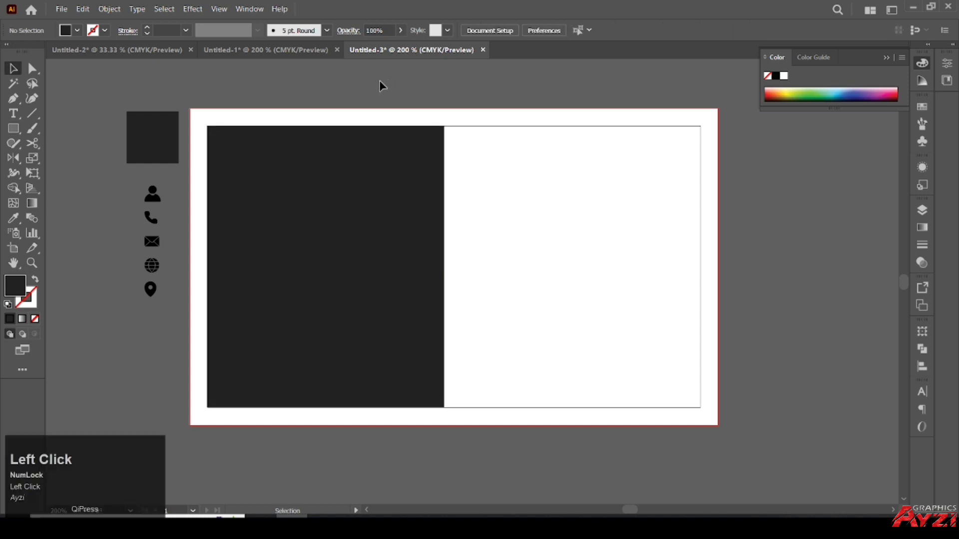
# - Draw a thin full-height rectangle at the dark panel's right edge and fill it grey
pyautogui.click(14, 129)
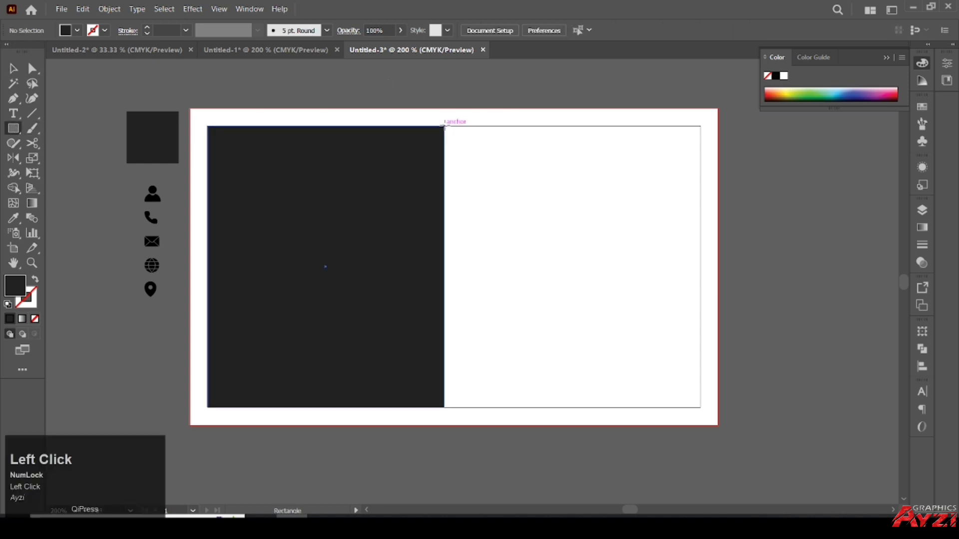
pyautogui.moveTo(444, 126); pyautogui.dragTo(457, 408)
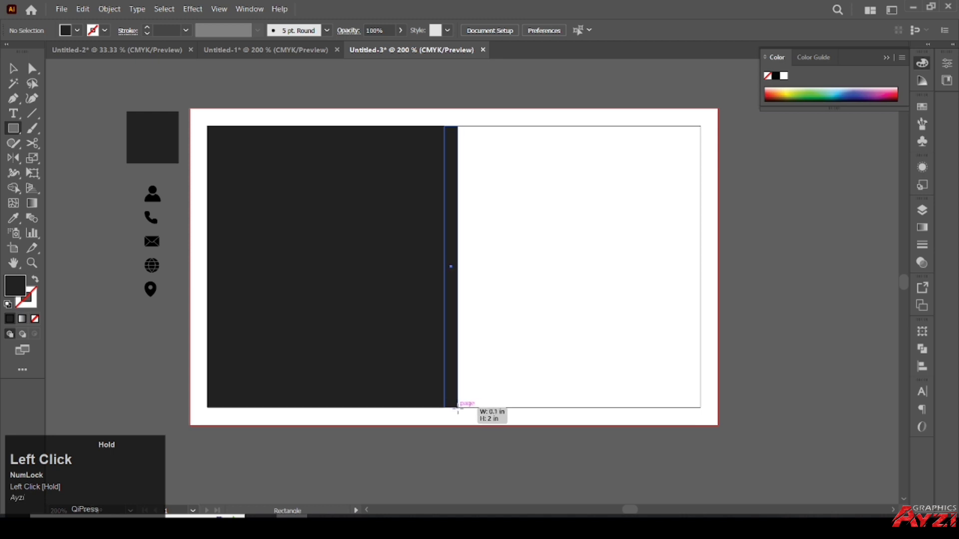
pyautogui.moveTo(458, 408); pyautogui.dragTo(456, 408)
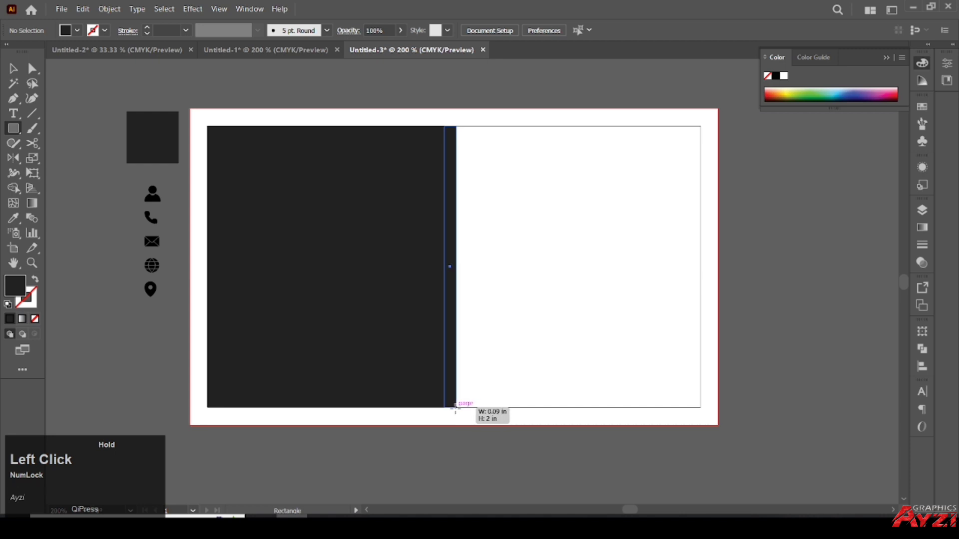
pyautogui.moveTo(455, 408); pyautogui.dragTo(455, 408)
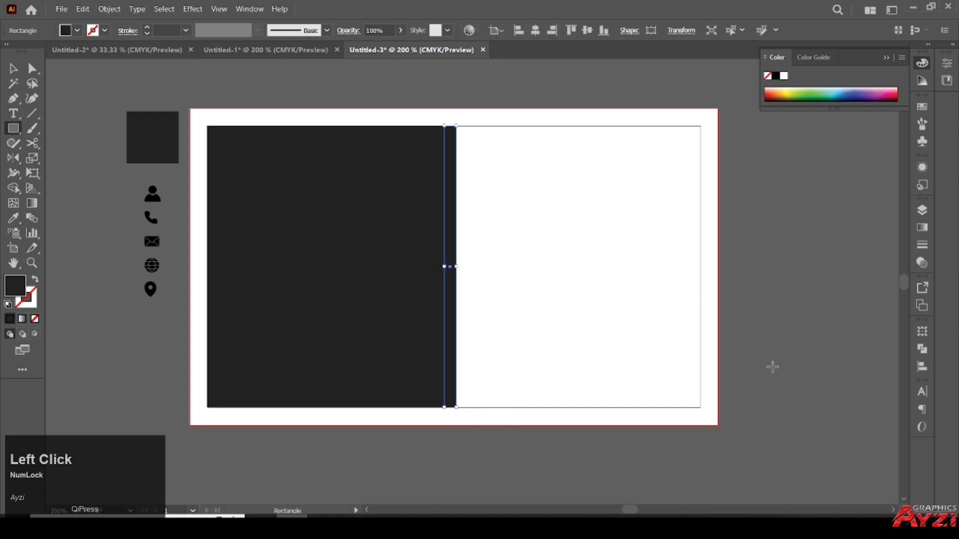
pyautogui.scroll(3, 547, 257)
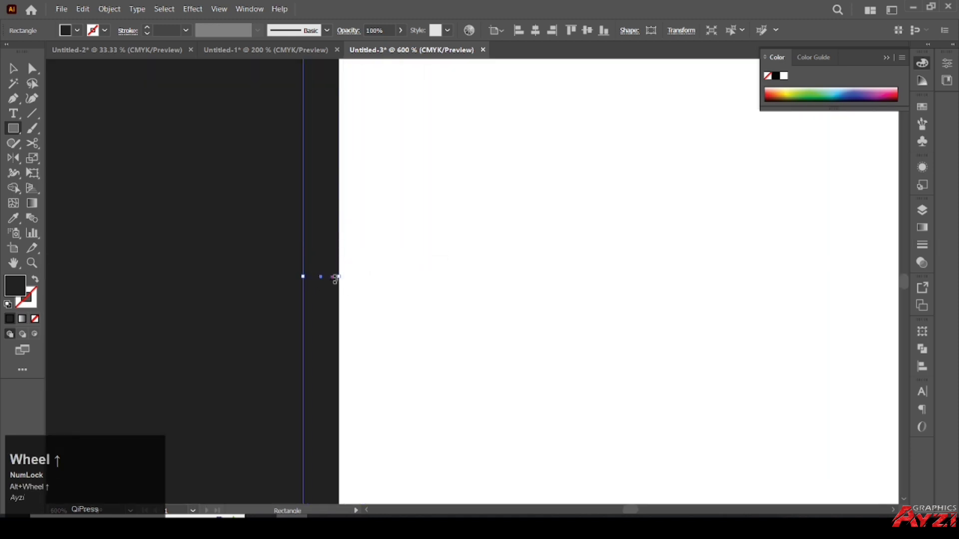
pyautogui.moveTo(332, 275); pyautogui.dragTo(333, 279)
pyautogui.scroll(-5, 339, 272)
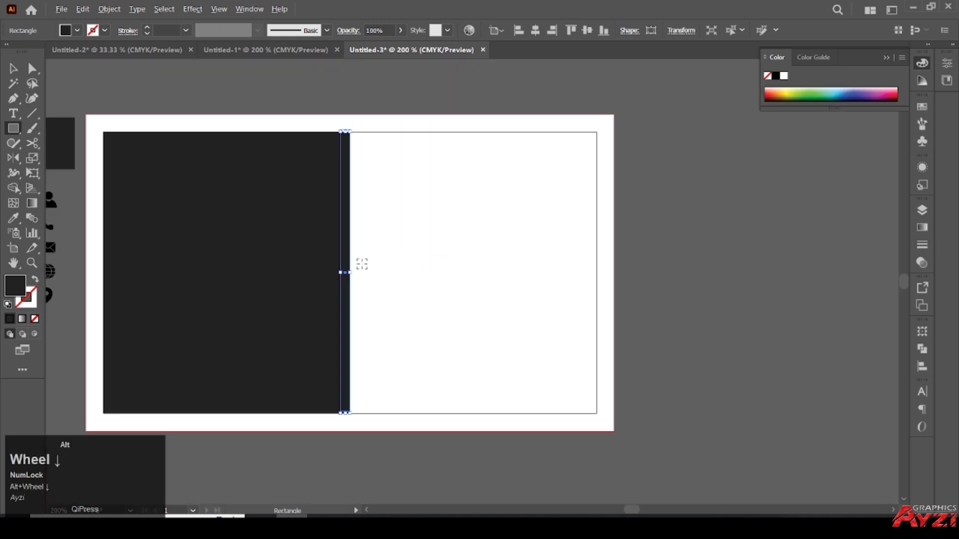
pyautogui.moveTo(381, 232); pyautogui.dragTo(462, 230)
pyautogui.scroll(1, 420, 240)
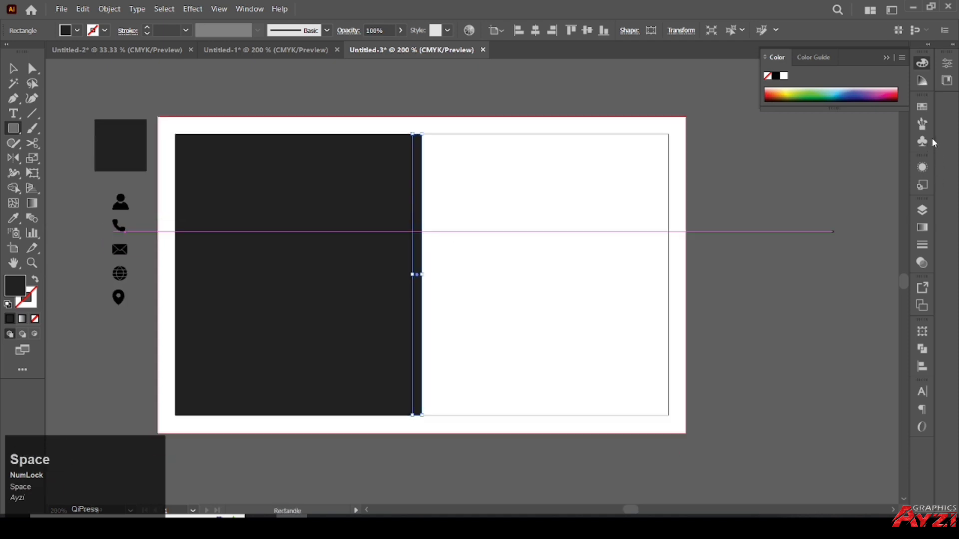
pyautogui.click(922, 107)
pyautogui.scroll(-1, 823, 150)
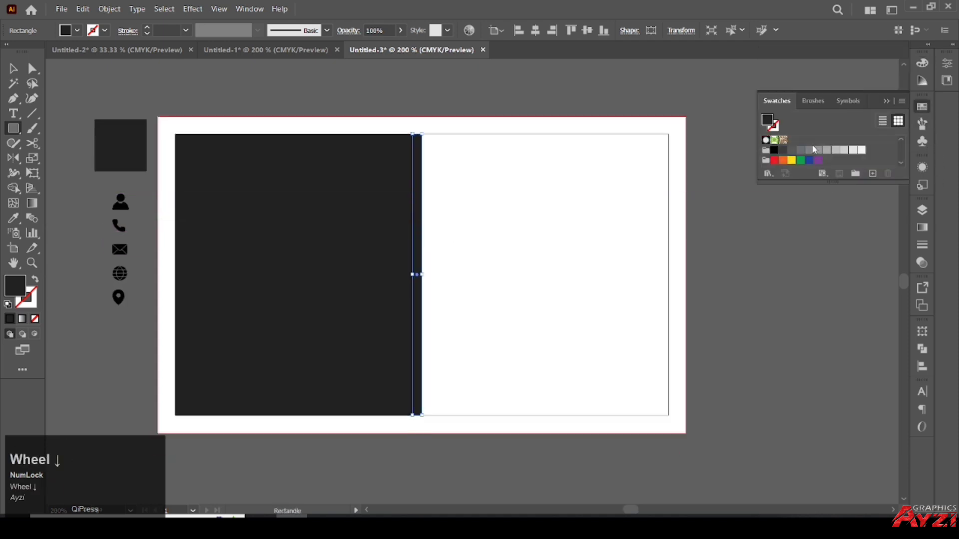
pyautogui.click(799, 151)
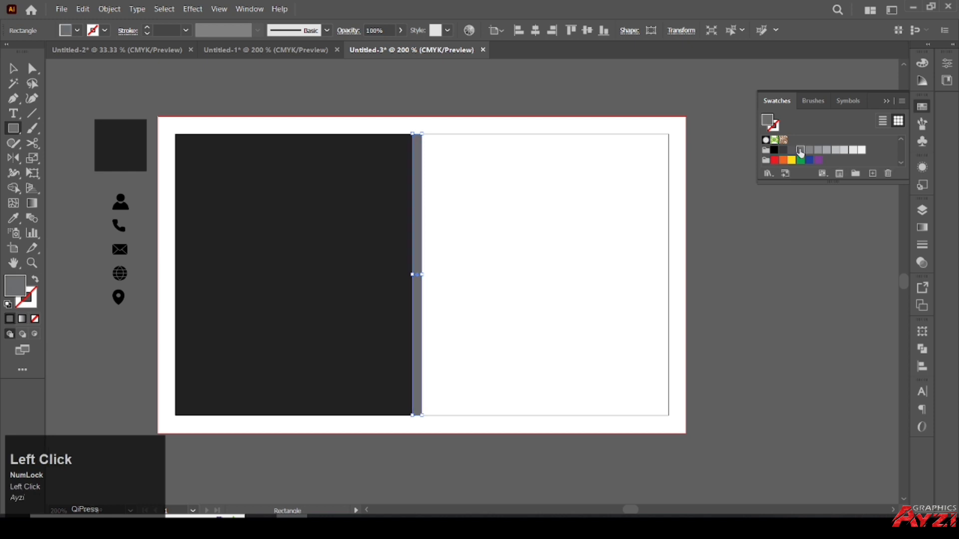
# - Narrow the grey strip to about 0.07 in wide
pyautogui.click(13, 68)
pyautogui.click(350, 95)
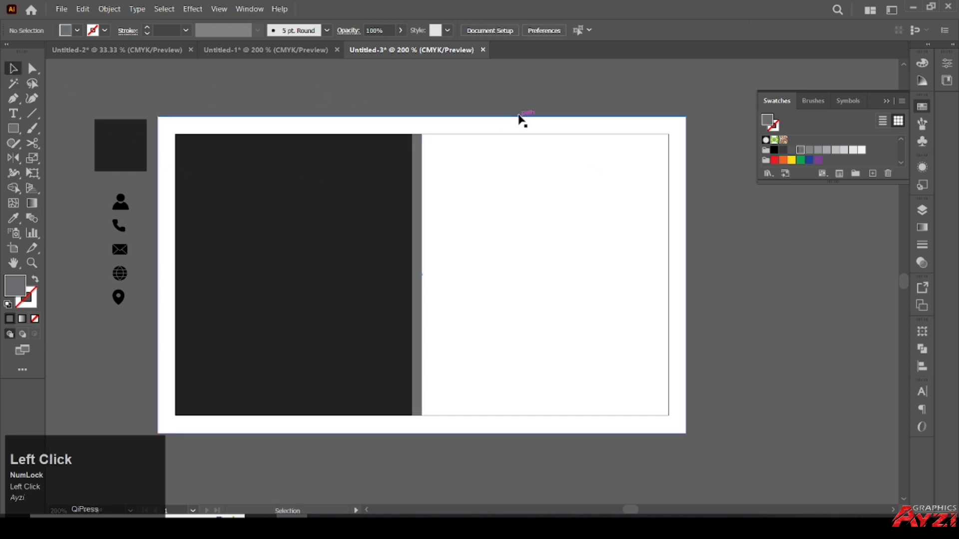
pyautogui.click(418, 244)
pyautogui.scroll(2, 440, 285)
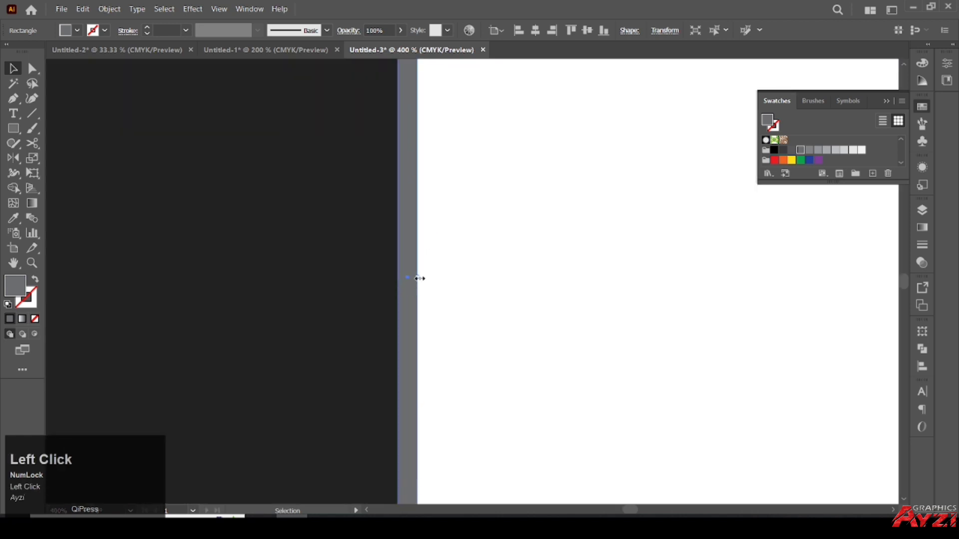
pyautogui.moveTo(419, 278); pyautogui.dragTo(423, 279)
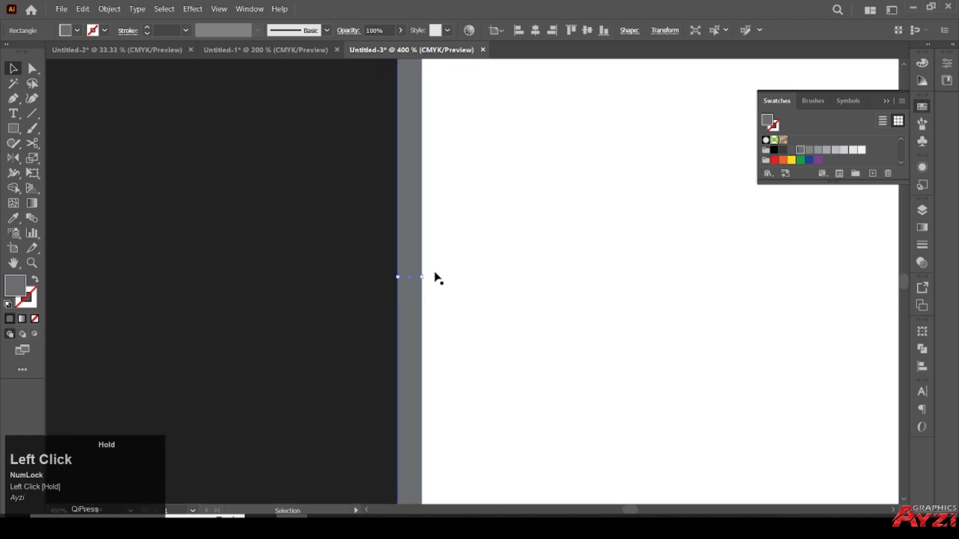
pyautogui.keyDown('alt'); pyautogui.scroll(-4, 436, 277); pyautogui.keyUp('alt')
pyautogui.click(447, 187)
pyautogui.keyDown('alt'); pyautogui.scroll(2, 420, 223); pyautogui.keyUp('alt')
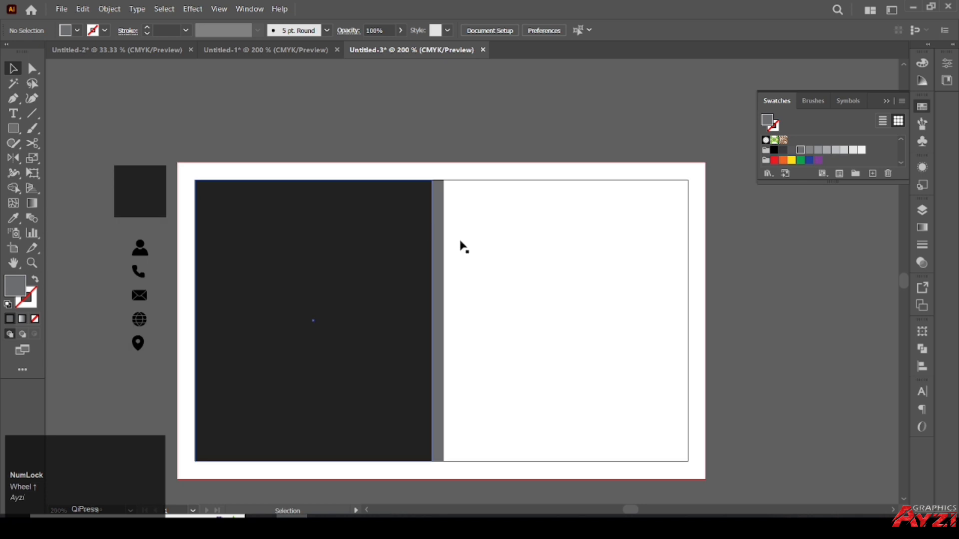
pyautogui.moveTo(474, 227); pyautogui.dragTo(471, 214)
pyautogui.click(426, 284)
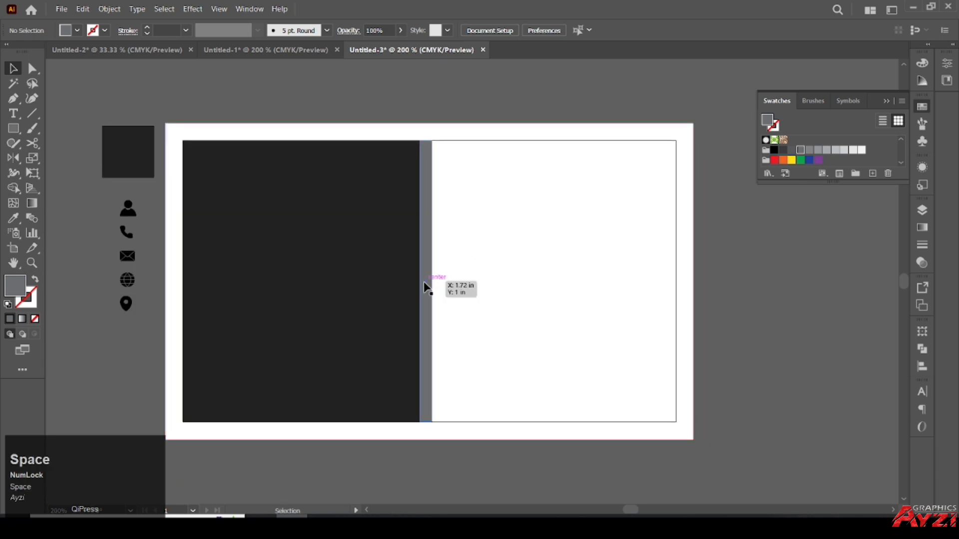
pyautogui.moveTo(431, 282); pyautogui.dragTo(430, 283)
pyautogui.click(462, 152)
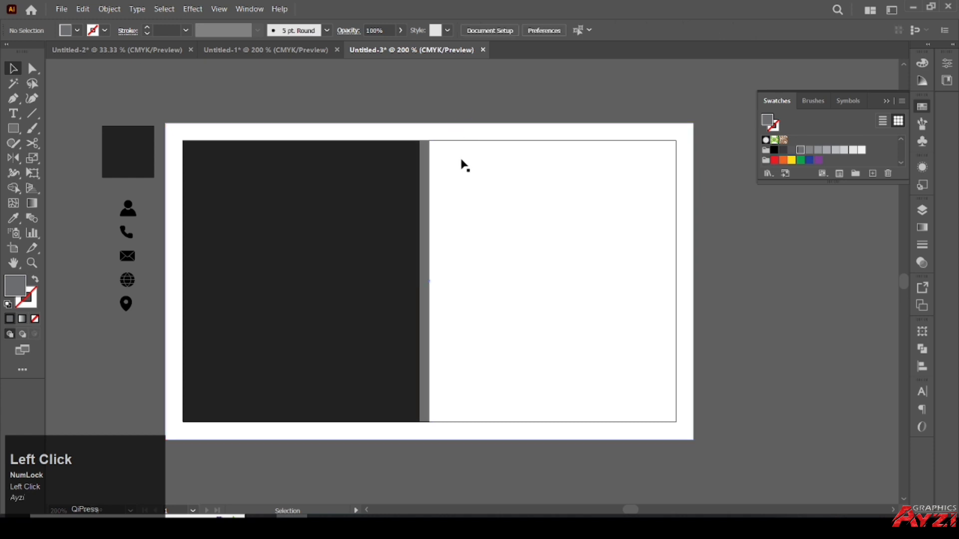
pyautogui.click(558, 190)
pyautogui.hotkey('ctrl', 'z')
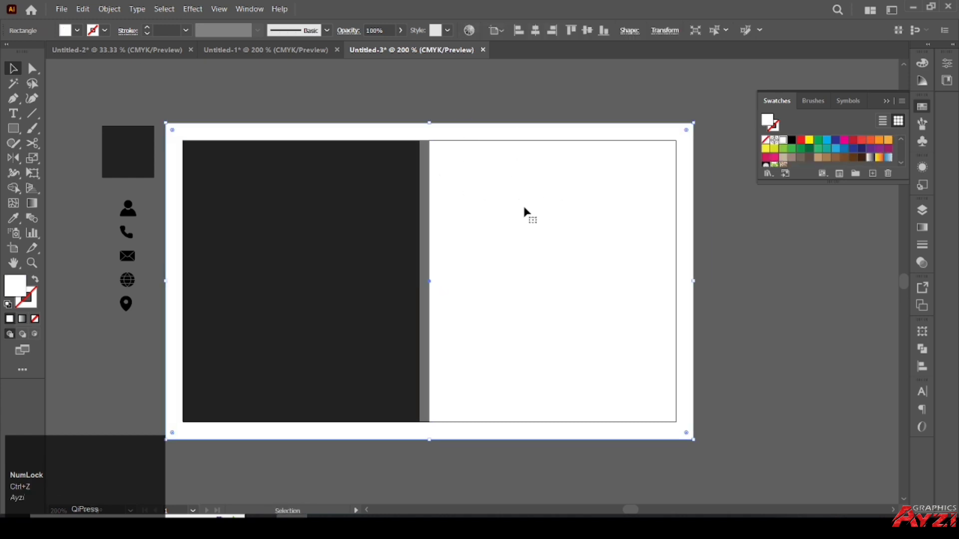
# - Draw a short bar at the bottom end of the grey divider strip
pyautogui.click(352, 222)
pyautogui.click(456, 101)
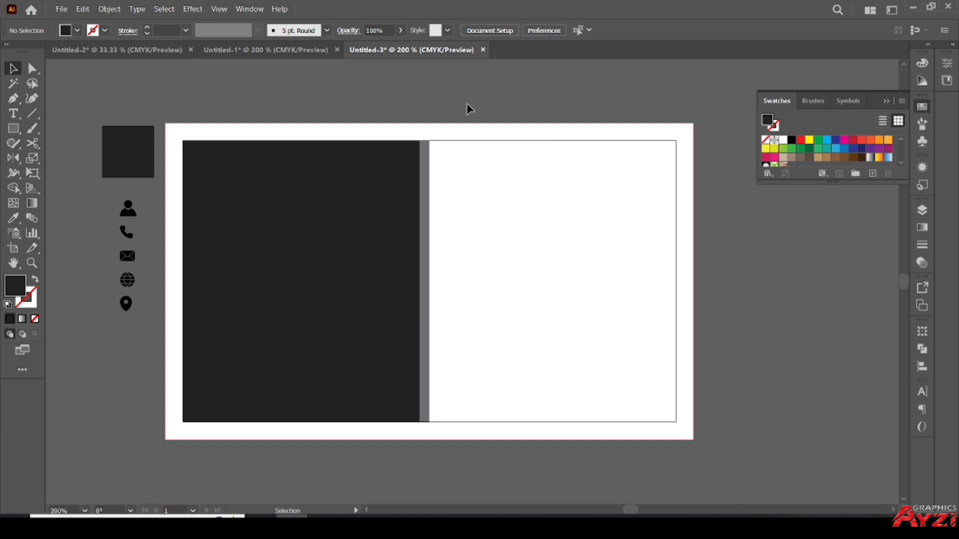
pyautogui.click(468, 108)
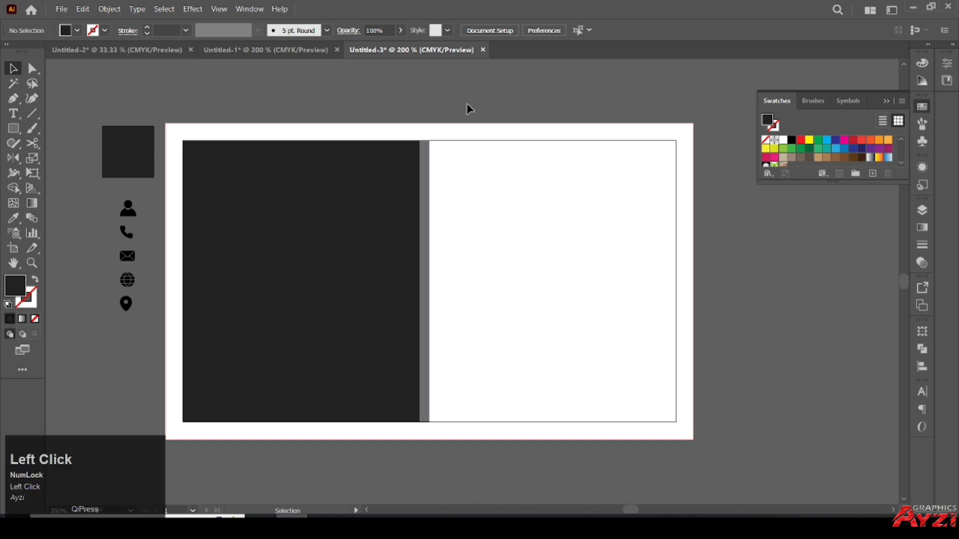
pyautogui.click(13, 128)
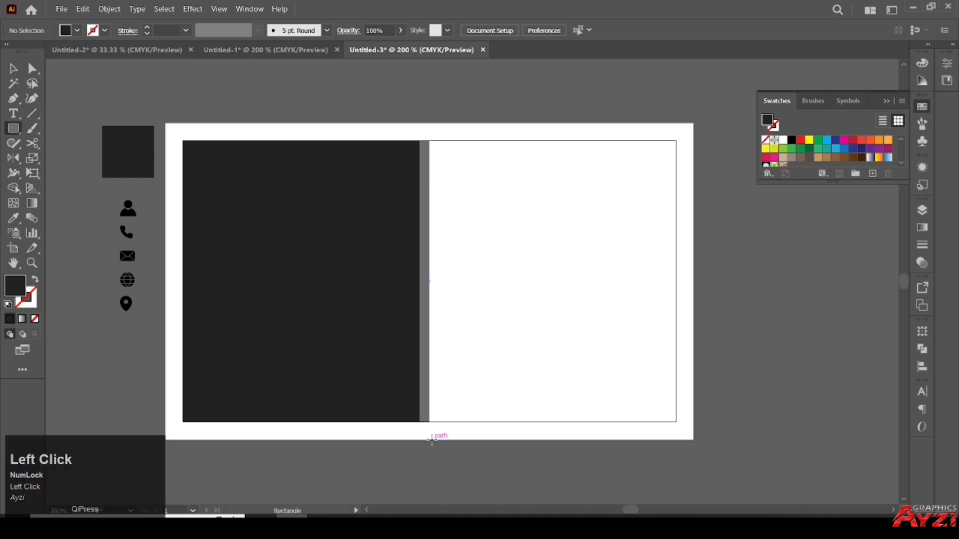
pyautogui.scroll(1, 422, 417)
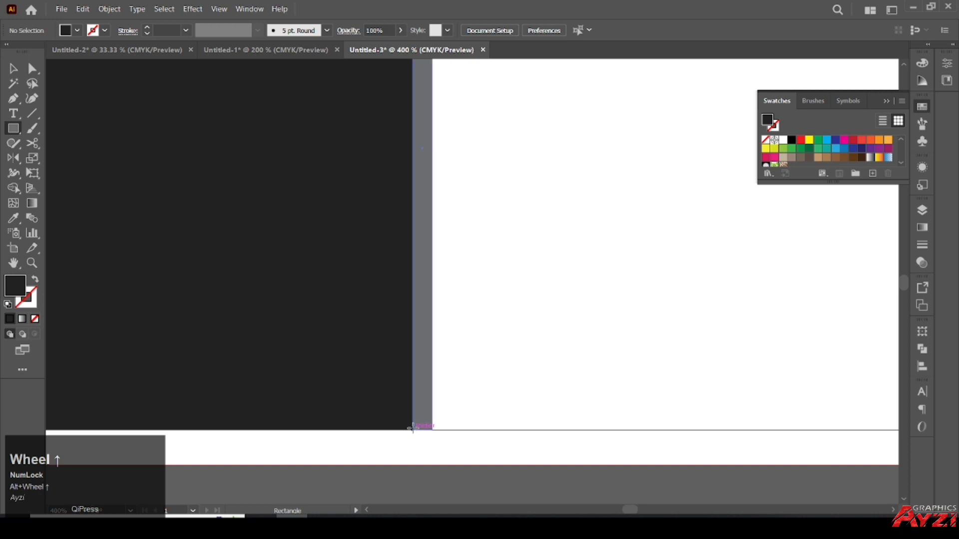
pyautogui.moveTo(412, 428)
pyautogui.mouseDown()
pyautogui.moveTo(413, 387)
pyautogui.moveTo(432, 341)
pyautogui.moveTo(432, 350)
pyautogui.mouseUp()
pyautogui.keyDown('alt'); pyautogui.scroll(-3, 433, 355); pyautogui.keyUp('alt')
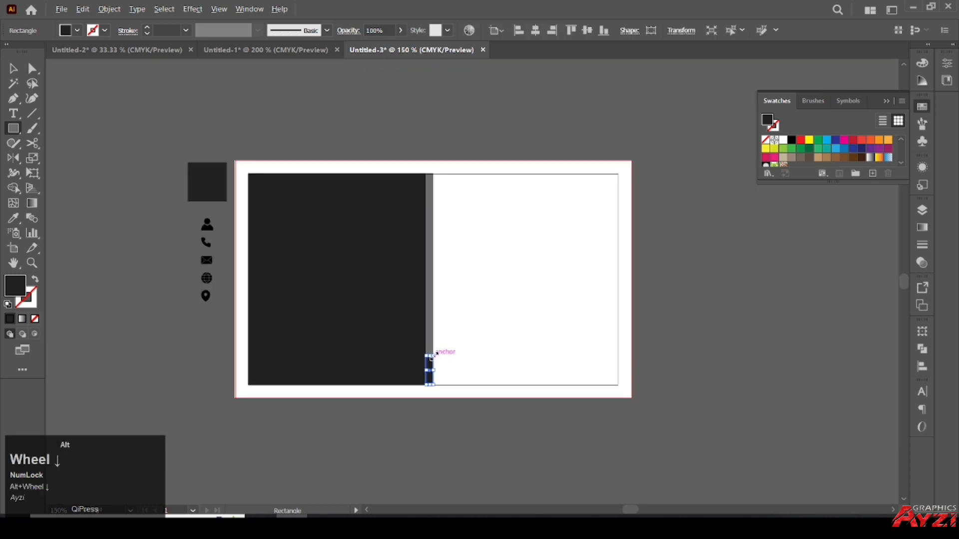
pyautogui.moveTo(451, 287); pyautogui.dragTo(440, 321)
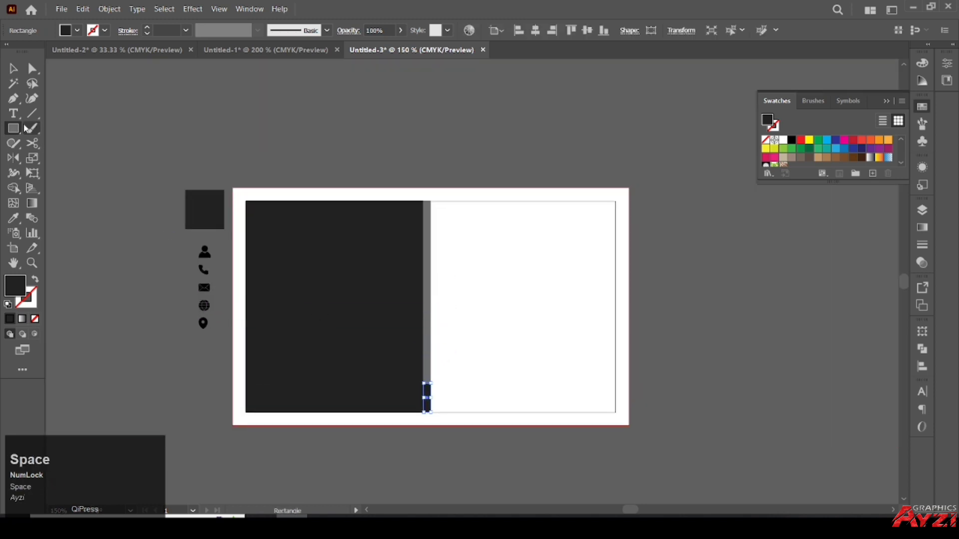
# - Reflect a copy of the bar to the strip's top and fill both bars red
pyautogui.click(13, 157)
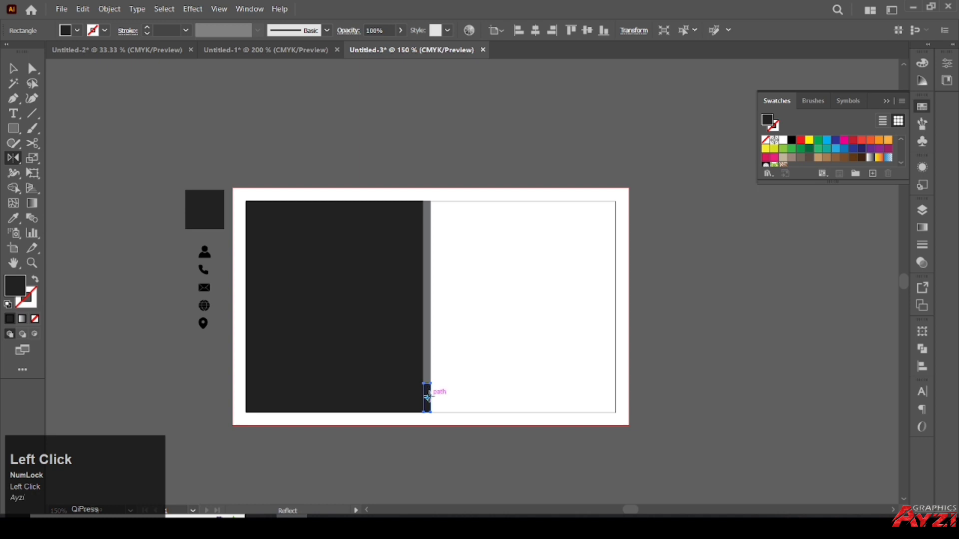
pyautogui.keyDown('alt'); pyautogui.click(423, 306); pyautogui.keyUp('alt')
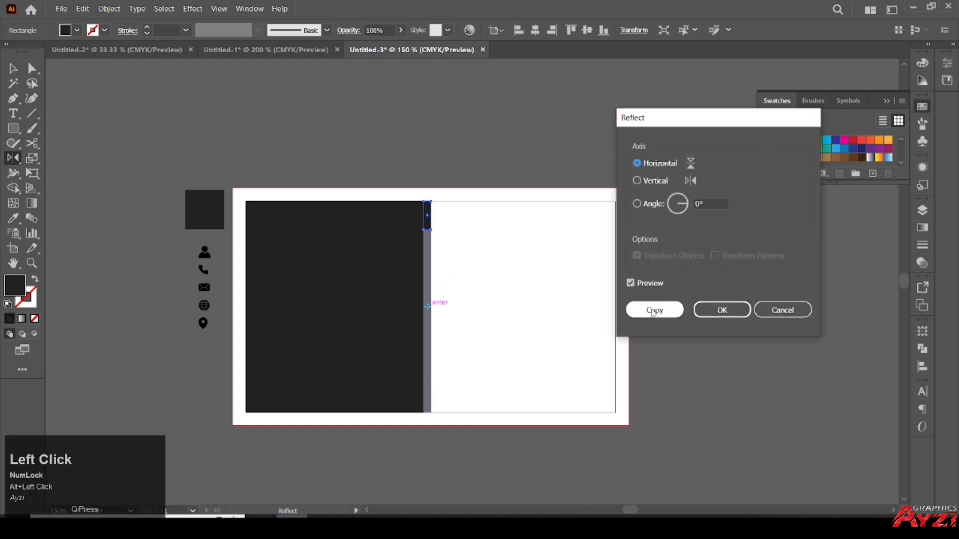
pyautogui.click(649, 309)
pyautogui.press('v')
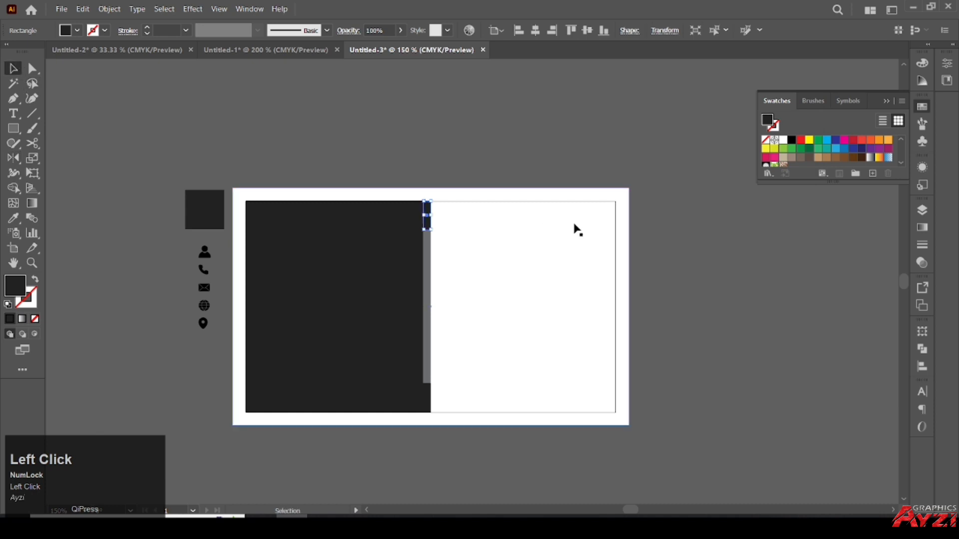
pyautogui.keyDown('shift'); pyautogui.click(429, 398); pyautogui.keyUp('shift')
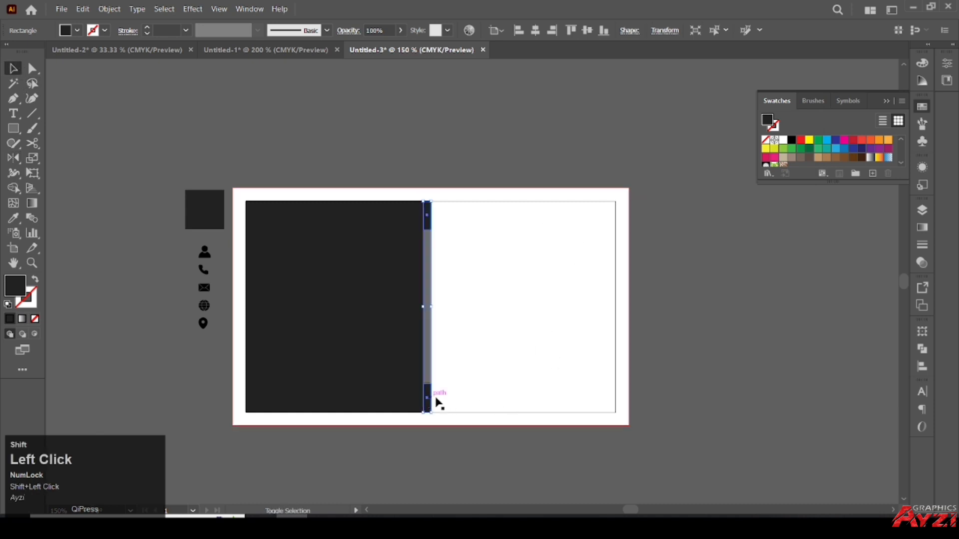
pyautogui.press('i')
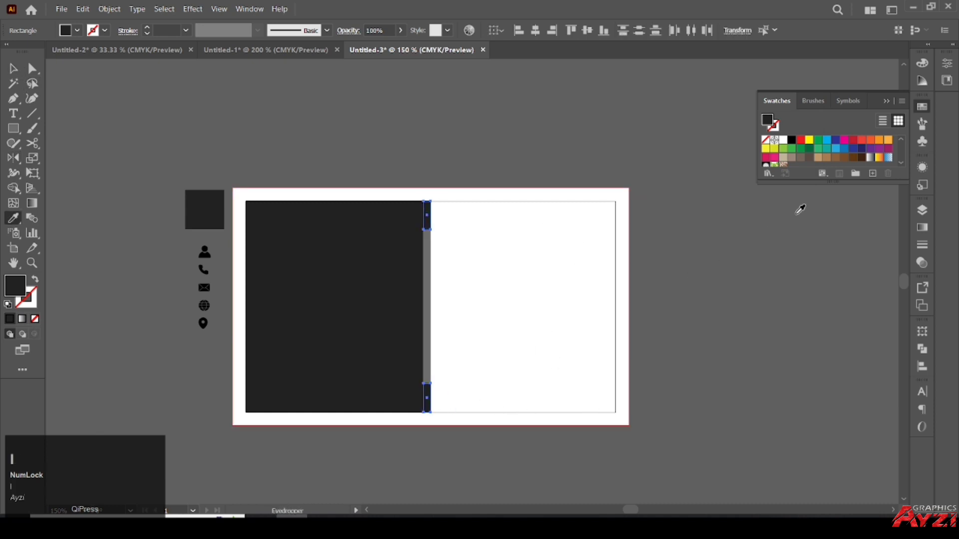
pyautogui.click(800, 140)
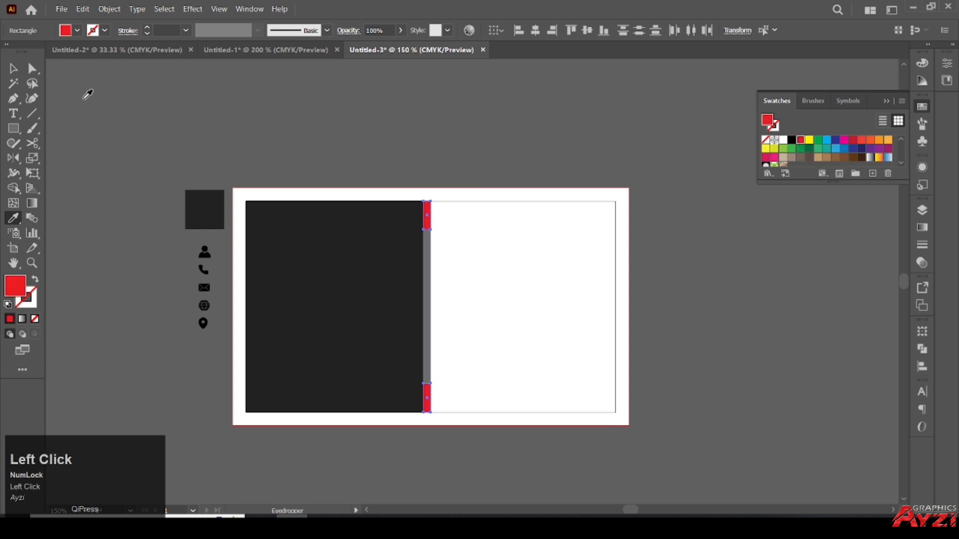
pyautogui.click(14, 69)
pyautogui.click(434, 134)
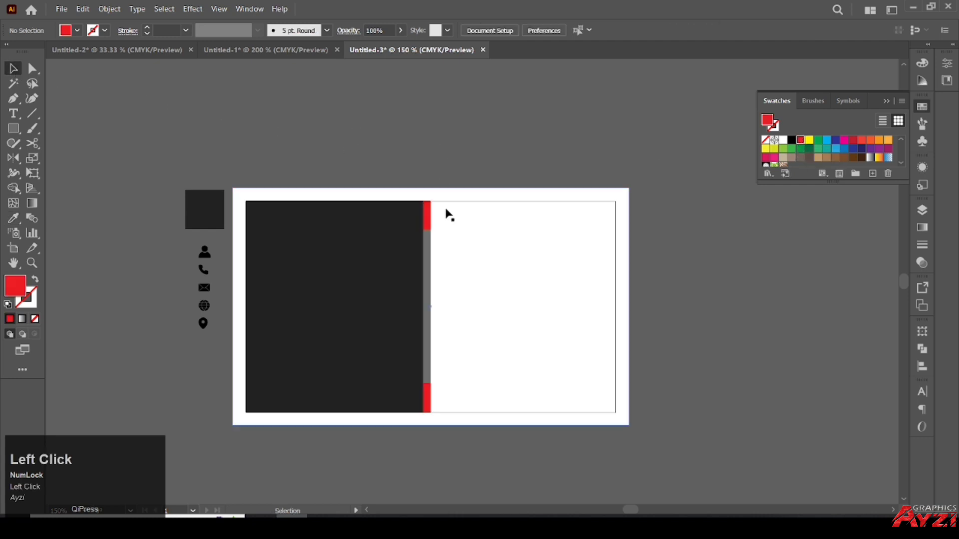
pyautogui.scroll(3, 430, 231)
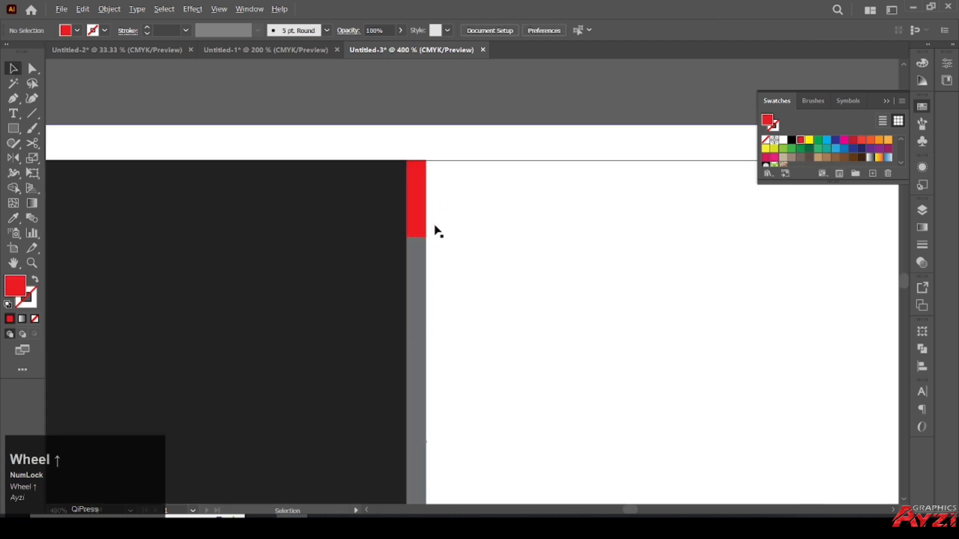
# - Draw a small red square over the grey strip and horizontally centre it on the strip
pyautogui.click(13, 128)
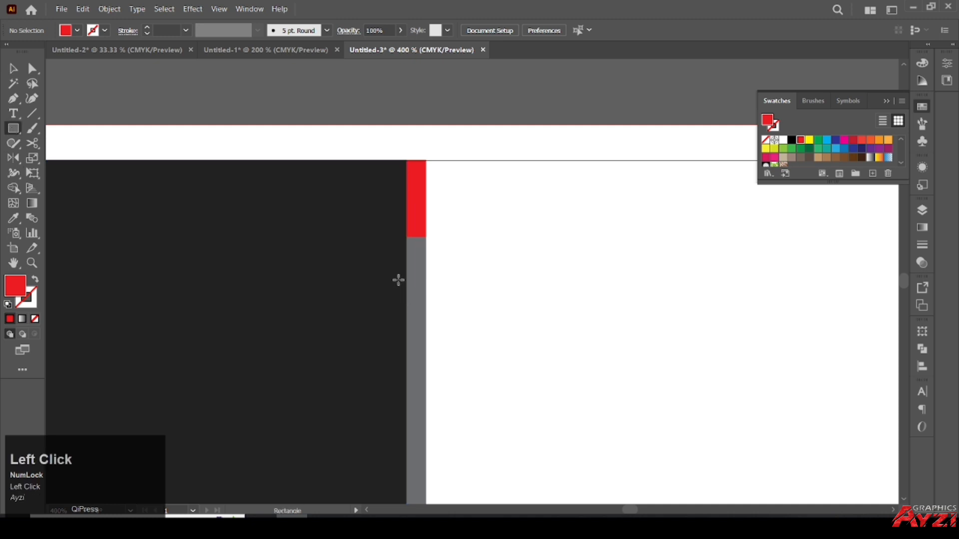
pyautogui.moveTo(398, 280); pyautogui.dragTo(443, 318)
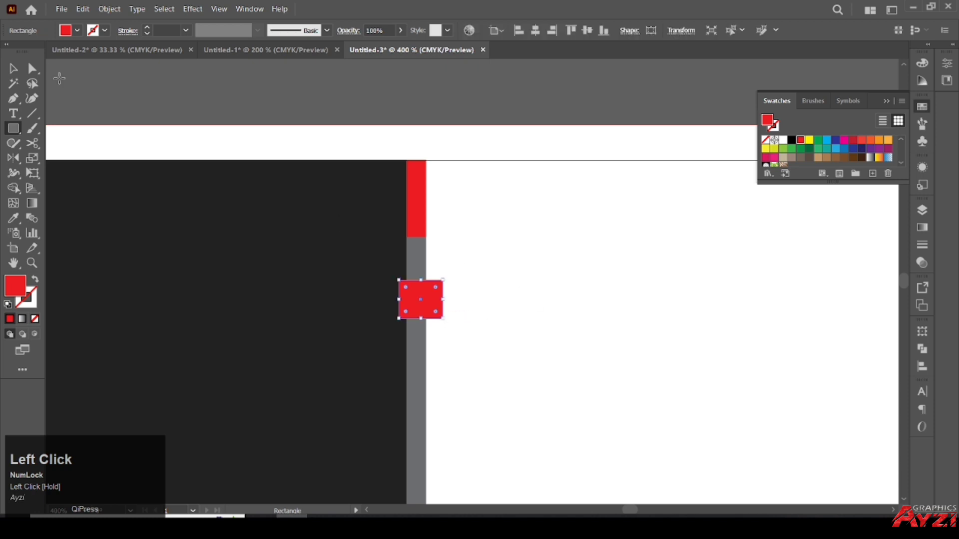
pyautogui.click(13, 68)
pyautogui.keyDown('shift'); pyautogui.click(419, 264); pyautogui.keyUp('shift')
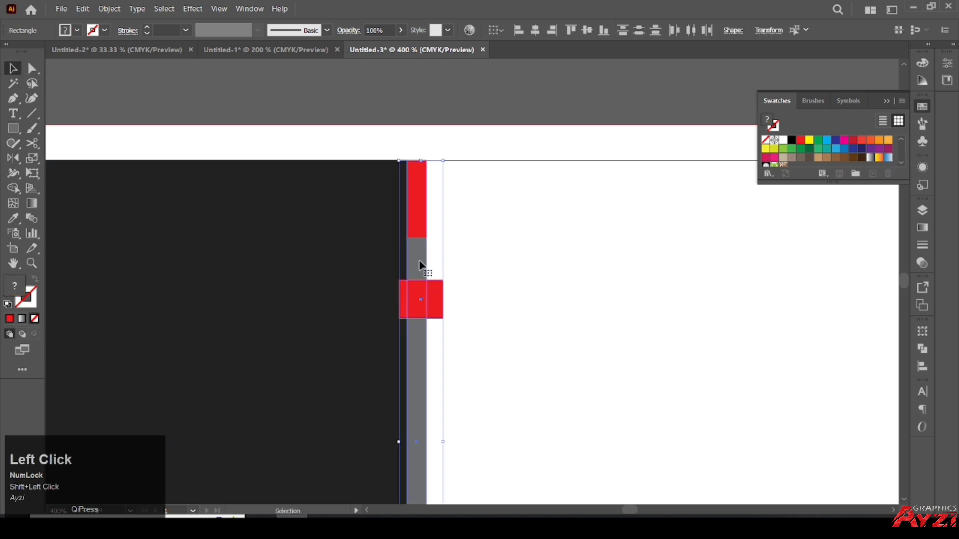
pyautogui.click(419, 265)
pyautogui.click(922, 366)
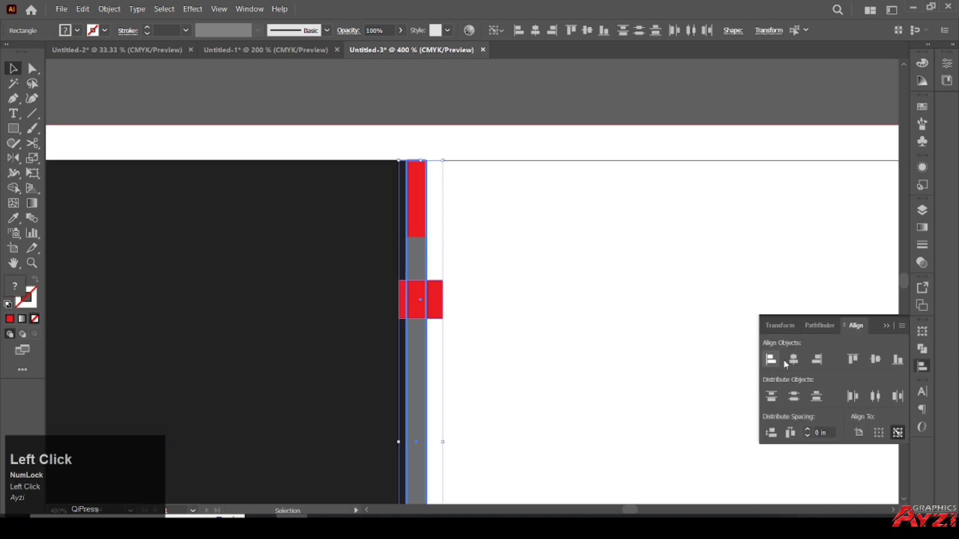
pyautogui.click(794, 359)
pyautogui.click(885, 326)
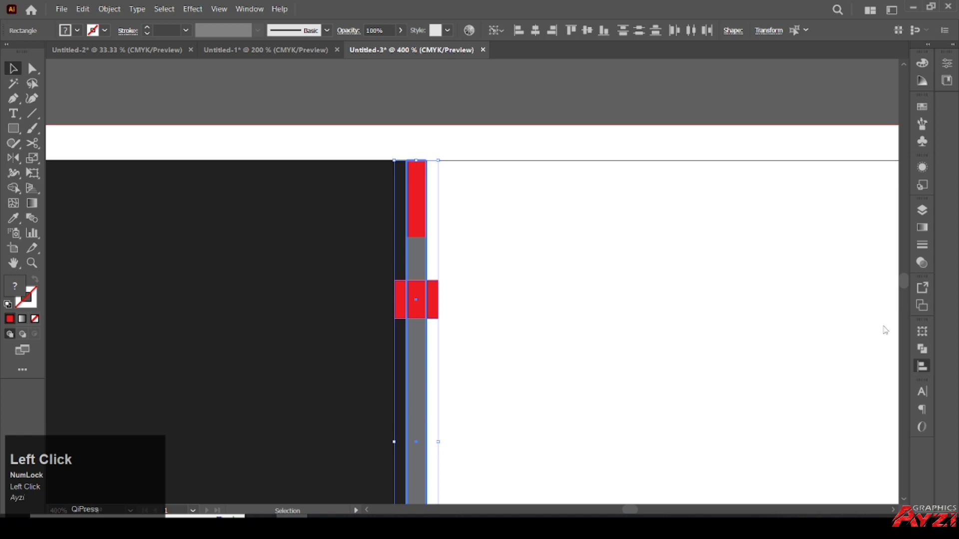
pyautogui.click(467, 288)
pyautogui.scroll(3, 417, 316)
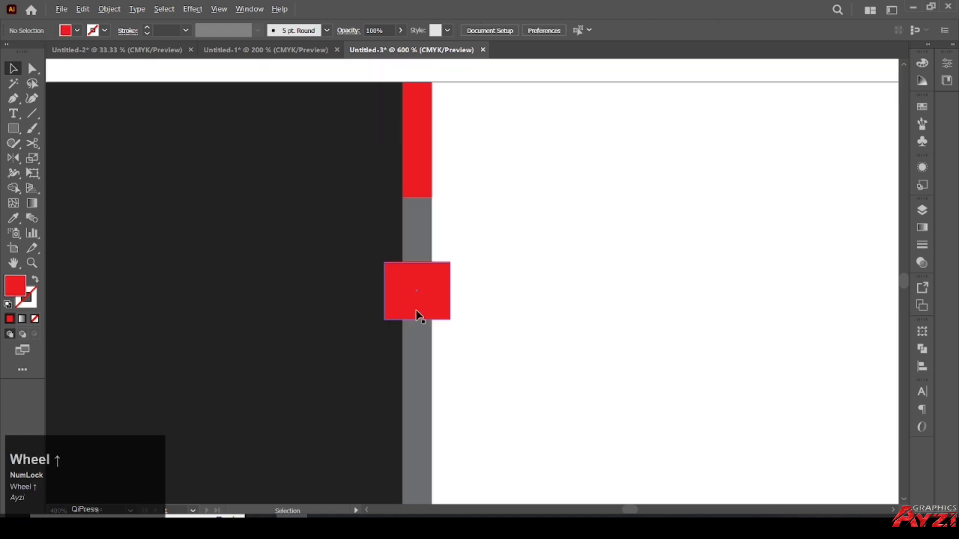
pyautogui.moveTo(512, 262); pyautogui.dragTo(514, 229)
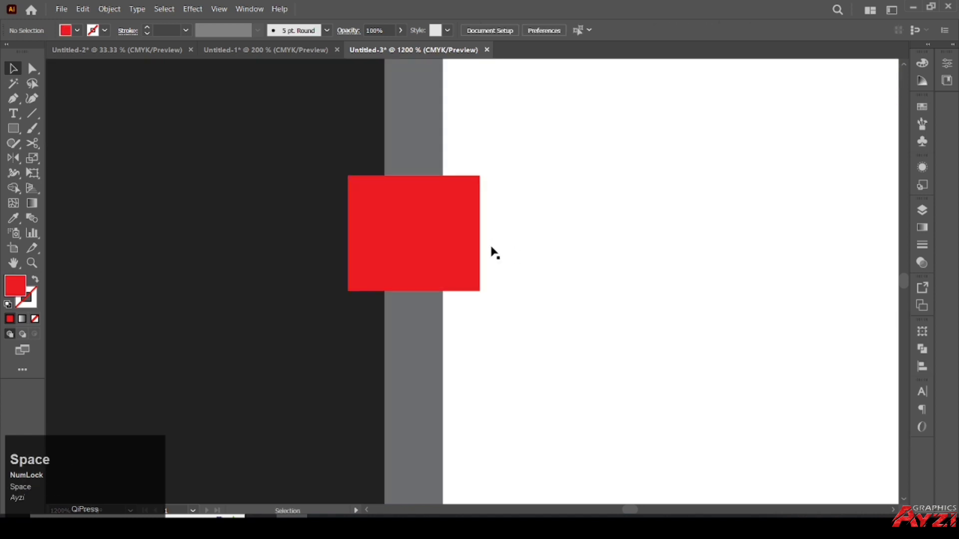
# - Draw a black triangular fold under the red square's bottom-right corner
pyautogui.click(13, 99)
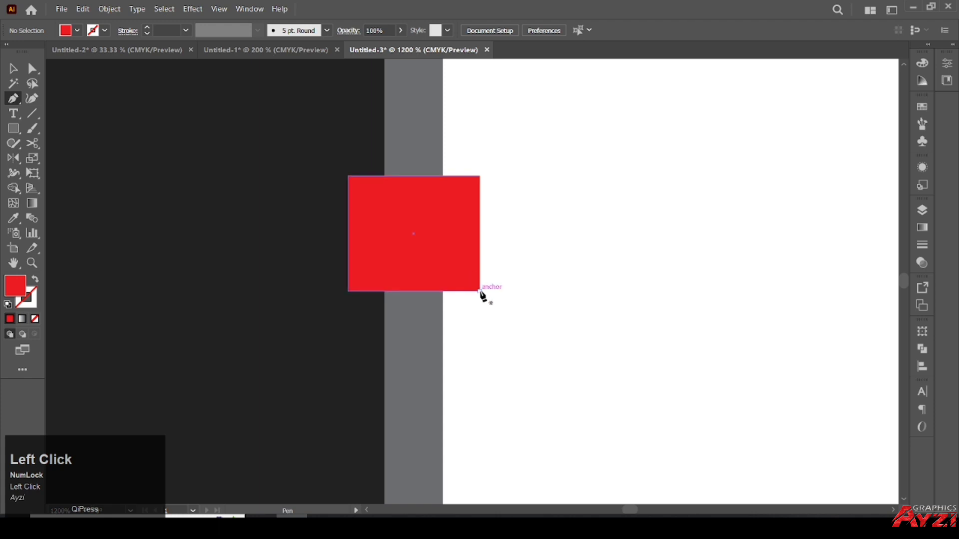
pyautogui.click(480, 291)
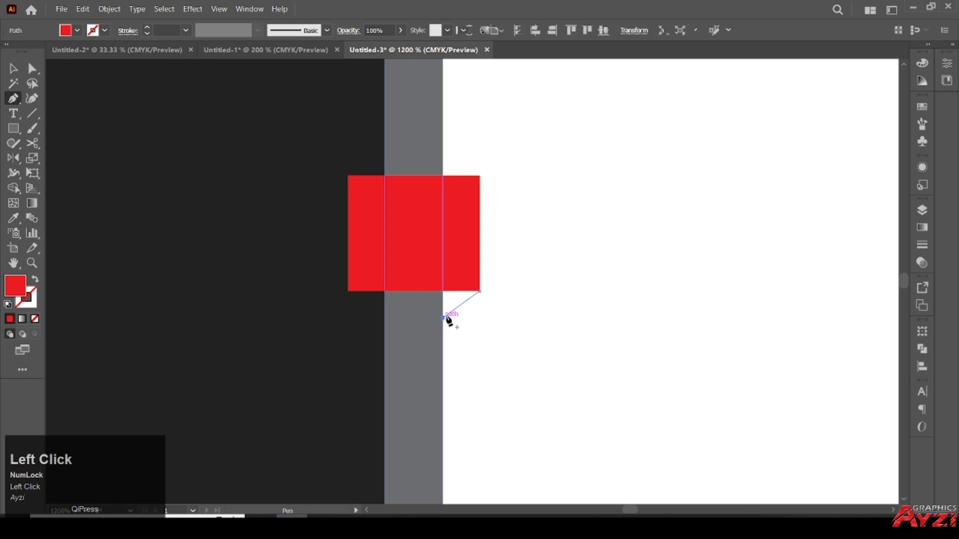
pyautogui.click(442, 318)
pyautogui.click(442, 291)
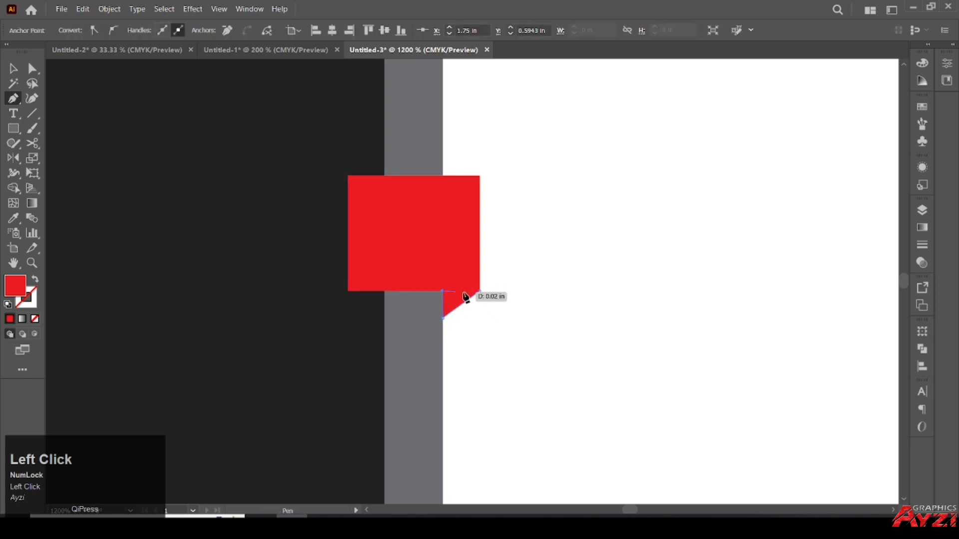
pyautogui.click(479, 292)
pyautogui.click(14, 69)
pyautogui.click(925, 108)
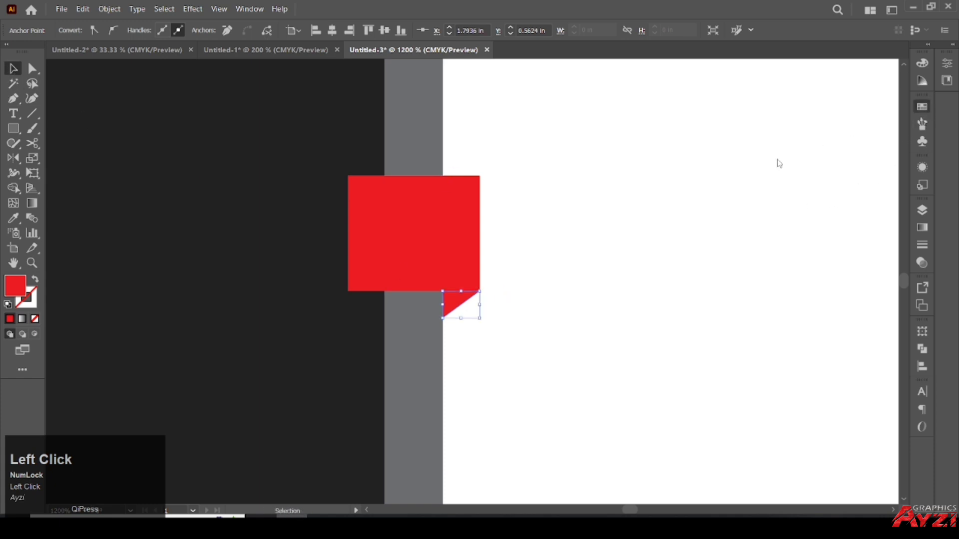
pyautogui.click(791, 140)
pyautogui.click(629, 267)
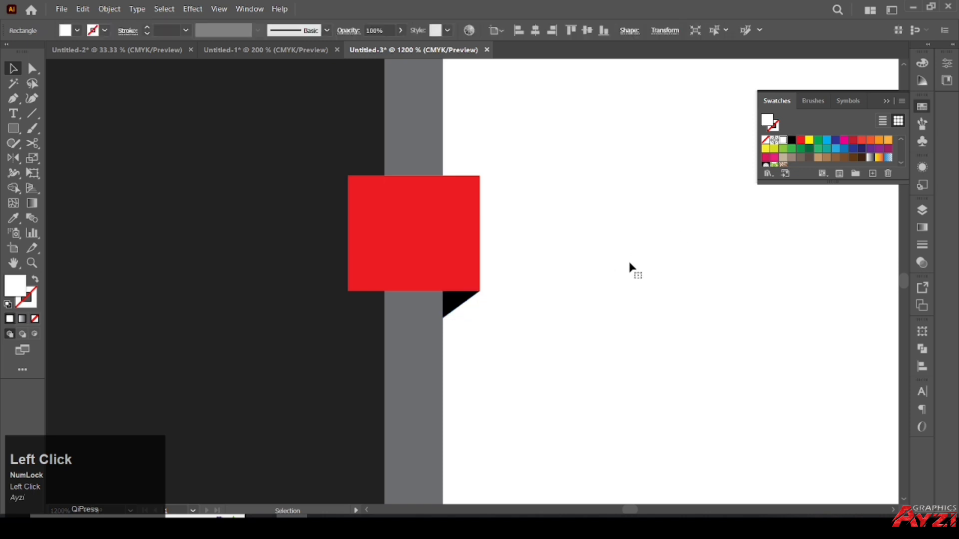
# - Mirror a copy of the black triangle to the square's bottom-left corner
pyautogui.click(14, 71)
pyautogui.click(464, 304)
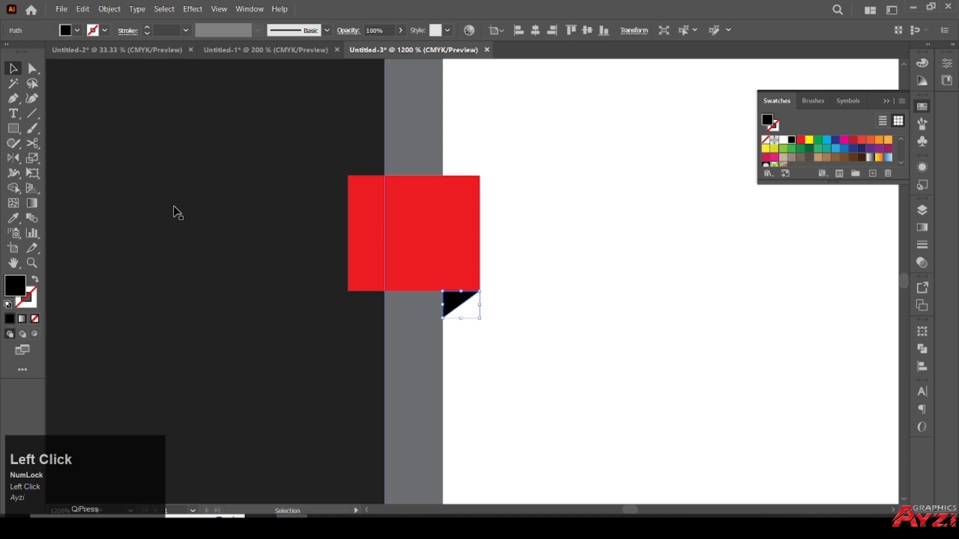
pyautogui.click(13, 159)
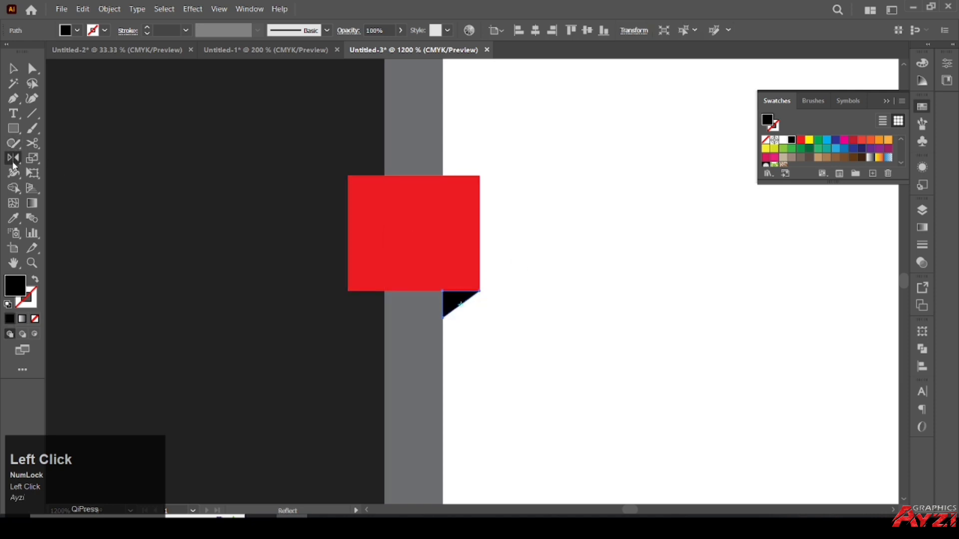
pyautogui.keyDown('alt'); pyautogui.click(413, 233); pyautogui.keyUp('alt')
pyautogui.click(637, 180)
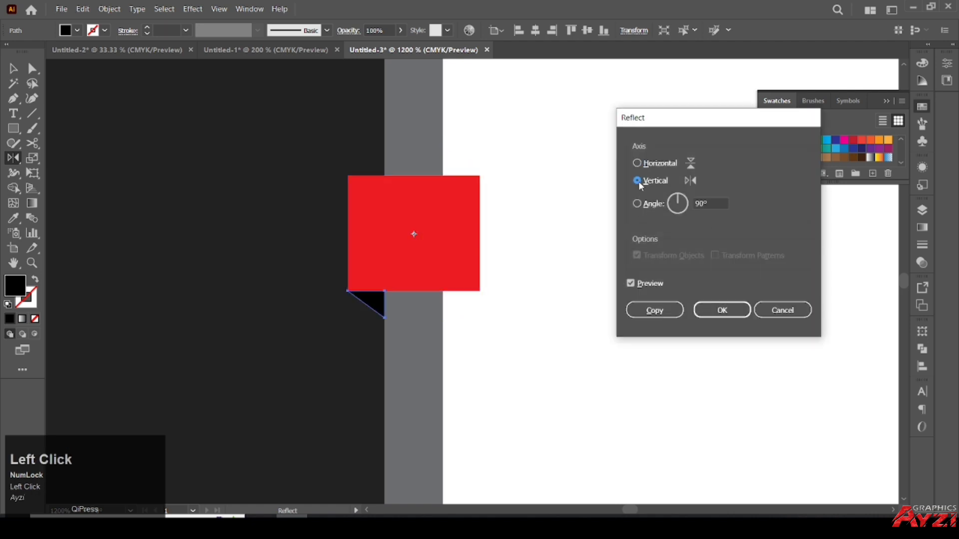
pyautogui.click(654, 310)
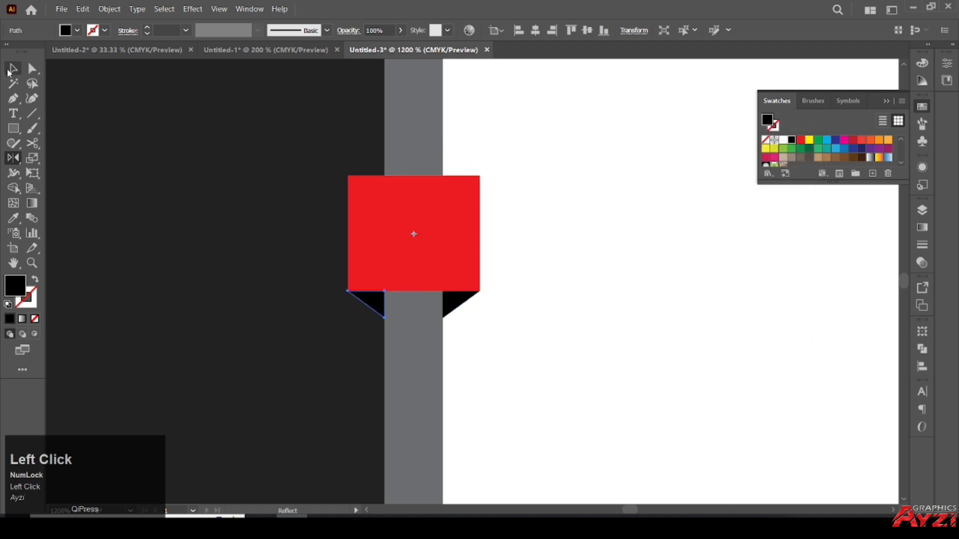
# - Group the red square with both black triangles
pyautogui.click(9, 71)
pyautogui.click(454, 185)
pyautogui.click(607, 216)
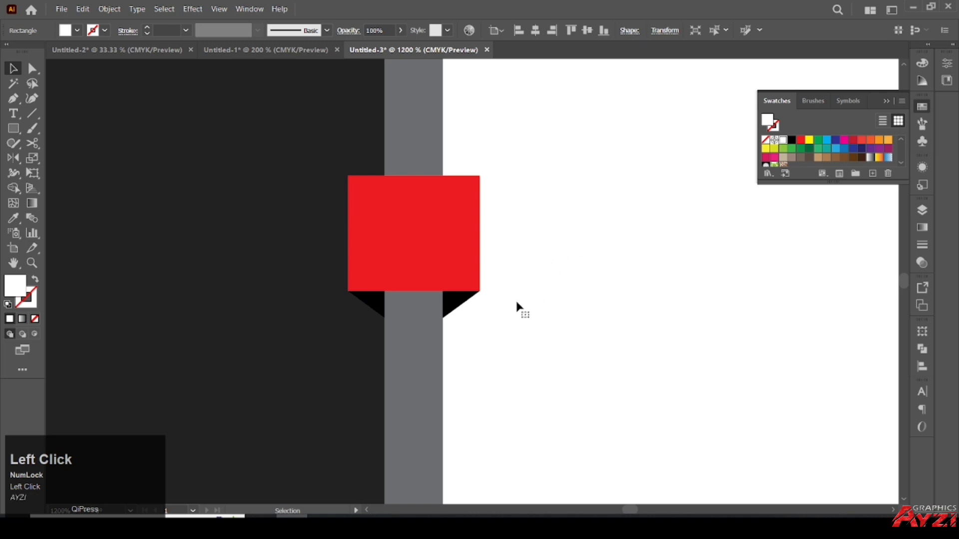
pyautogui.click(463, 304)
pyautogui.keyDown('shift'); pyautogui.click(446, 272); pyautogui.keyUp('shift')
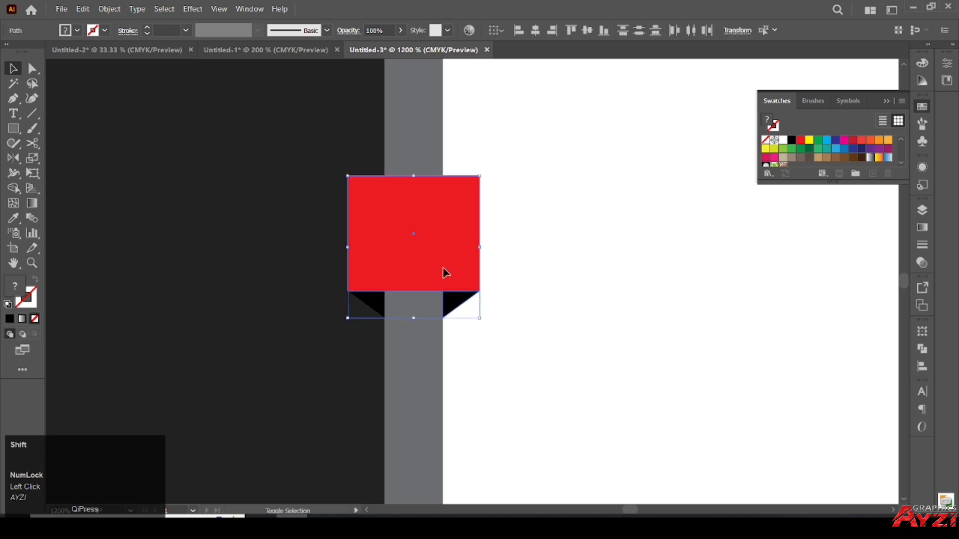
pyautogui.keyDown('shift'); pyautogui.click(371, 312); pyautogui.keyUp('shift')
pyautogui.press('ctrl')
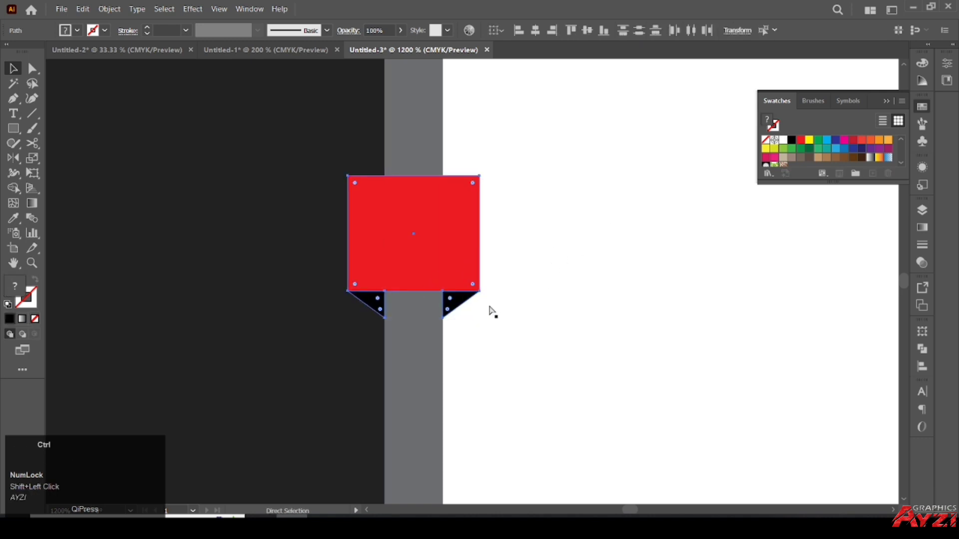
pyautogui.click(495, 306)
pyautogui.scroll(-2, 501, 299)
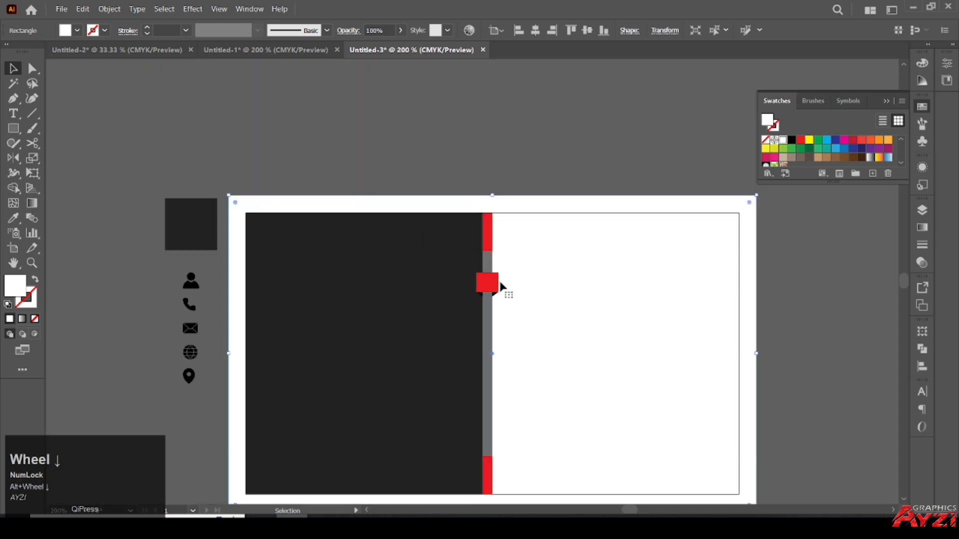
# - Duplicate the red tab down the grey strip, repeating with Ctrl+D to make four tabs
pyautogui.moveTo(500, 283); pyautogui.dragTo(554, 283)
pyautogui.hotkey('ctrl', 'z')
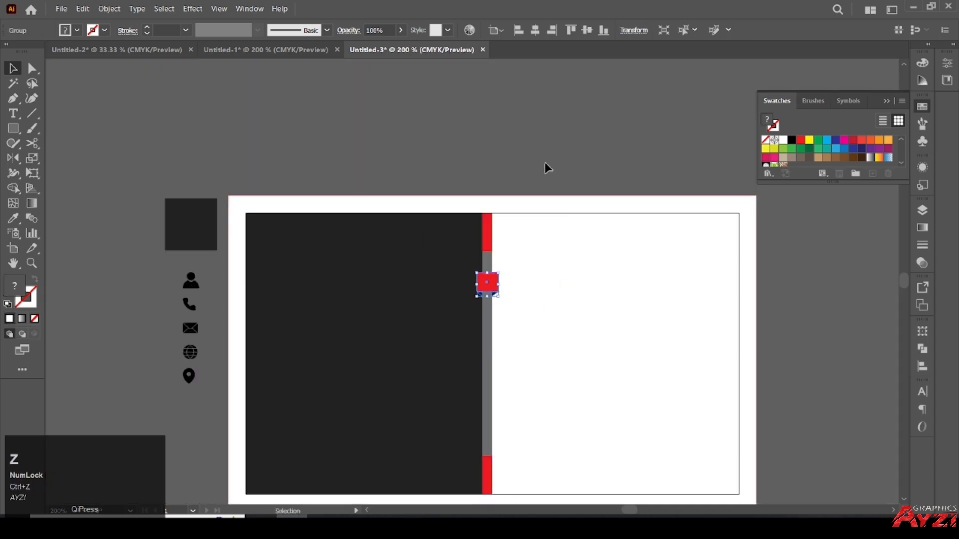
pyautogui.click(544, 163)
pyautogui.scroll(1, 504, 256)
pyautogui.press('space')
pyautogui.moveTo(580, 306); pyautogui.dragTo(487, 312)
pyautogui.scroll(-3, 539, 160)
pyautogui.scroll(3, 483, 163)
pyautogui.click(516, 248)
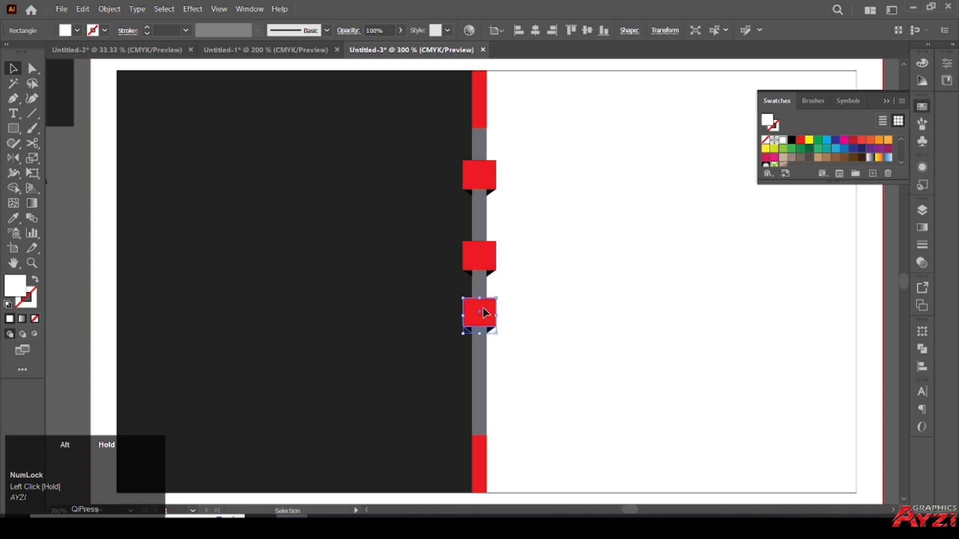
pyautogui.hotkey('ctrl', 'd')
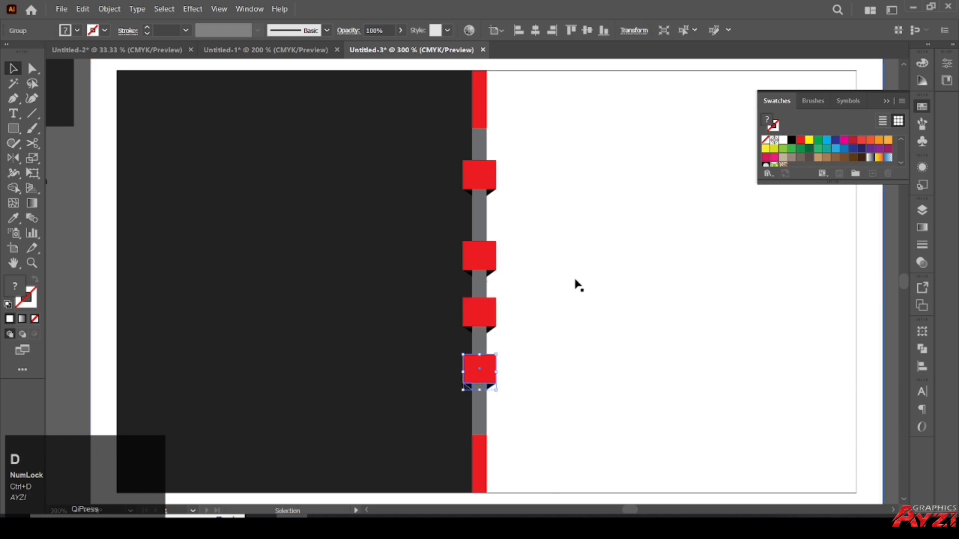
pyautogui.click(580, 257)
# - Nudge the tabs into even spacing and move the five contact icons onto the white side
pyautogui.scroll(-1, 577, 256)
pyautogui.scroll(1, 551, 245)
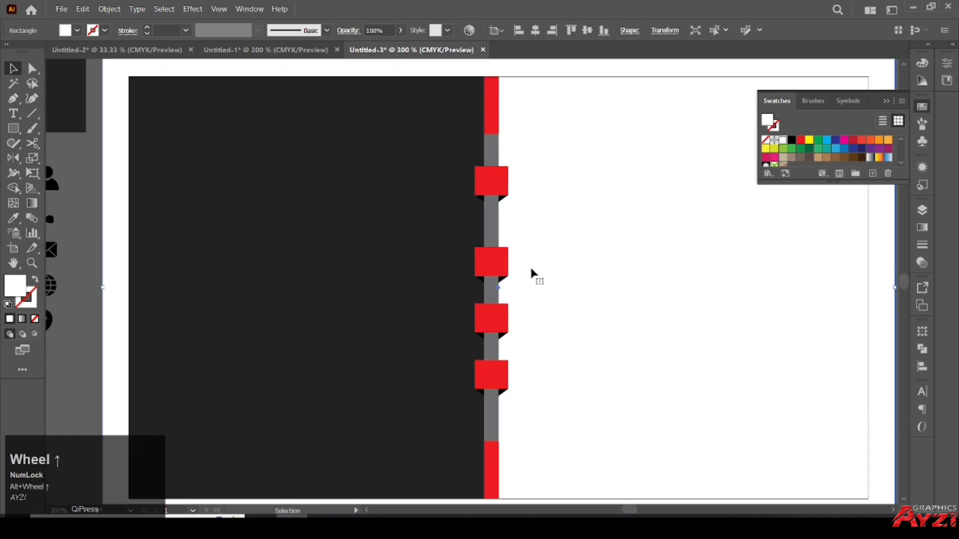
pyautogui.click(496, 182)
pyautogui.keyDown('shift'); pyautogui.click(495, 262); pyautogui.keyUp('shift')
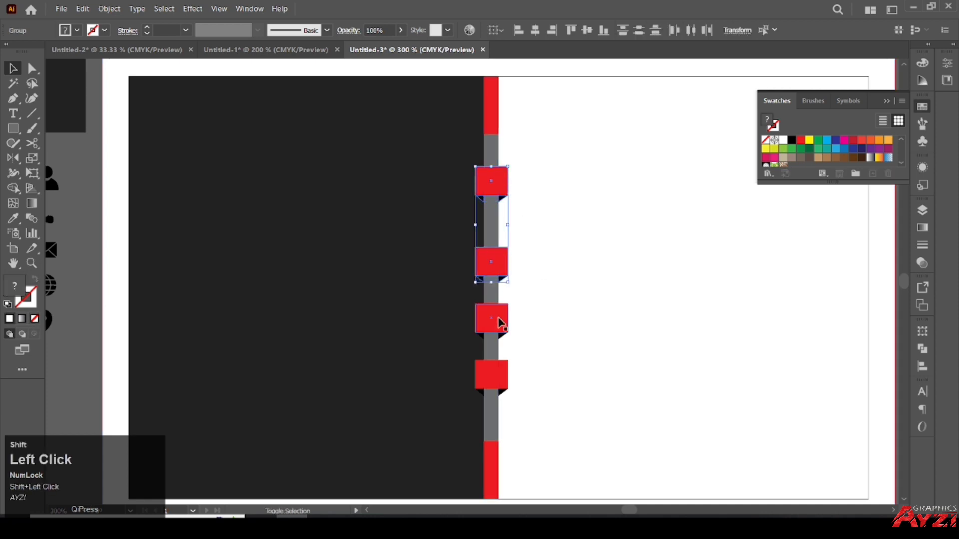
pyautogui.hotkey('shift', 'Down')
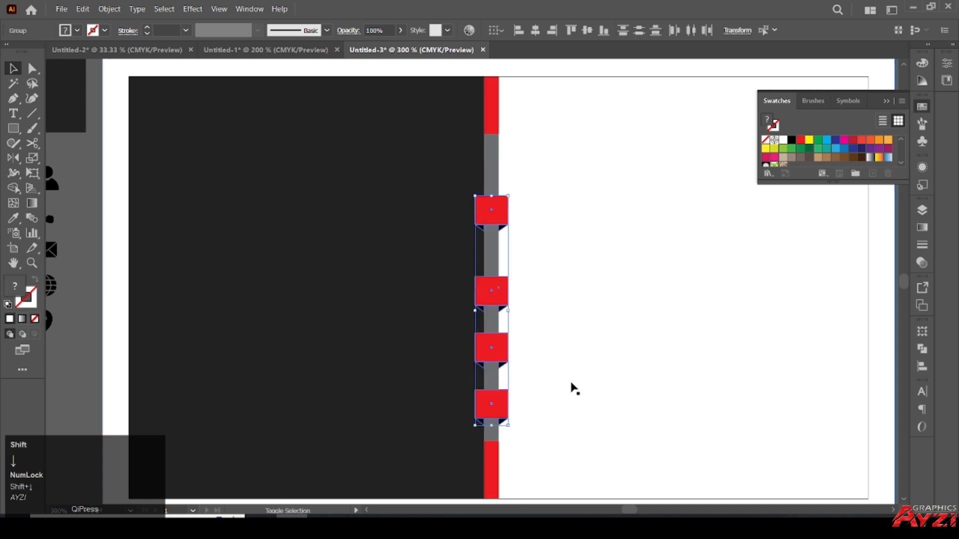
pyautogui.press('Up')
pyautogui.press('Up')
pyautogui.press('Up')
pyautogui.press('Up')
pyautogui.press('Up')
pyautogui.press('Up')
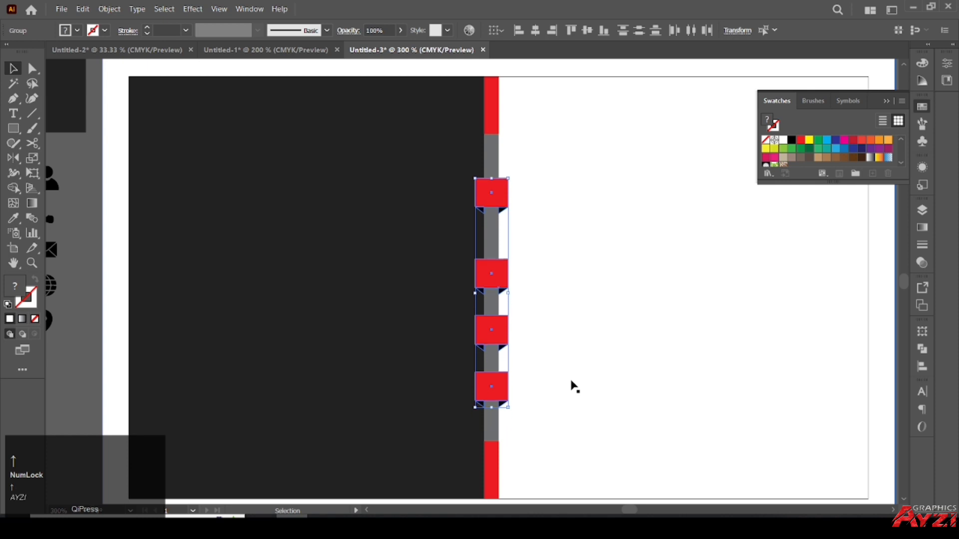
pyautogui.press('Up')
pyautogui.press('Up')
pyautogui.press('Up')
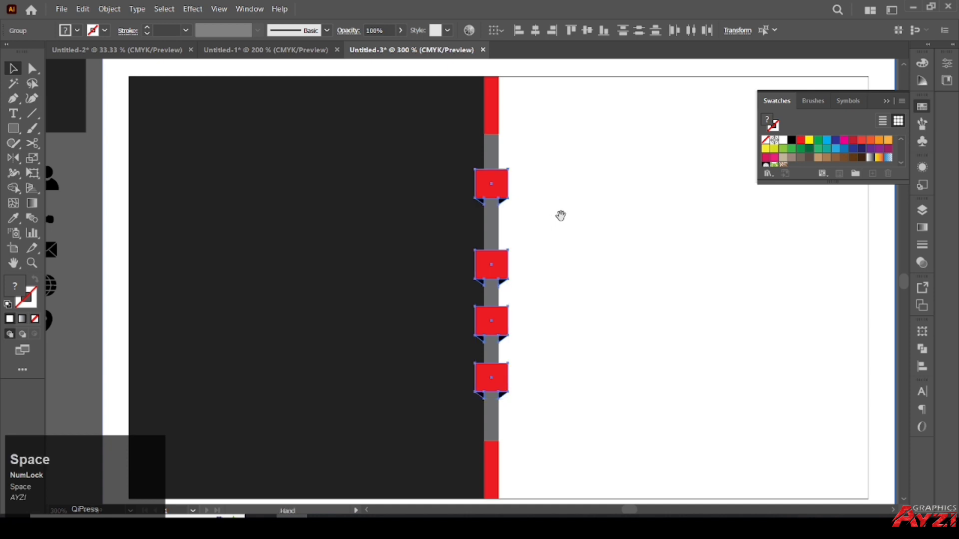
pyautogui.moveTo(559, 214)
pyautogui.mouseDown()
pyautogui.moveTo(553, 233)
pyautogui.moveTo(524, 235)
pyautogui.moveTo(553, 218)
pyautogui.mouseUp()
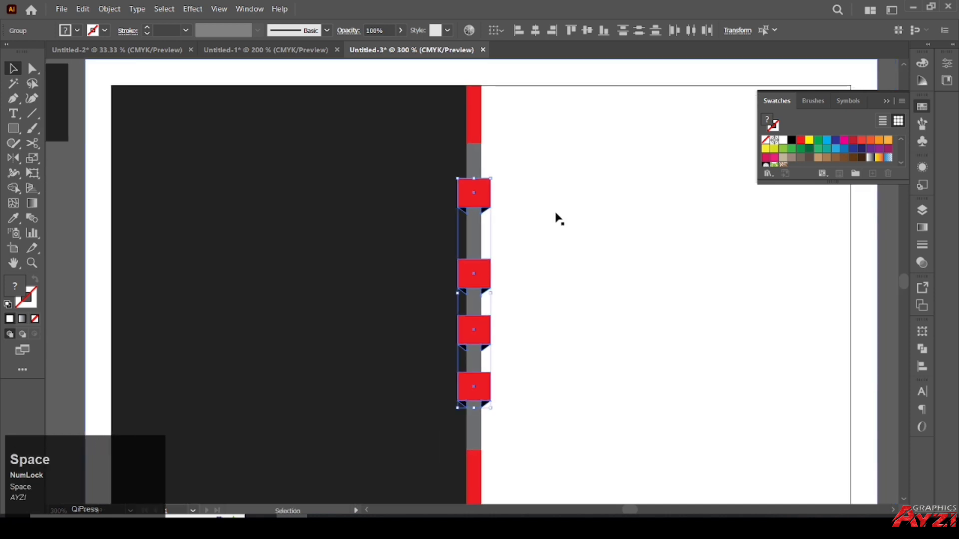
pyautogui.click(530, 216)
pyautogui.scroll(-1, 539, 212)
pyautogui.moveTo(180, 192); pyautogui.dragTo(229, 293)
pyautogui.moveTo(224, 201); pyautogui.dragTo(572, 202)
# - Place the person icon centred on the top red tab and bring it to the front
pyautogui.scroll(2, 527, 175)
pyautogui.click(542, 200)
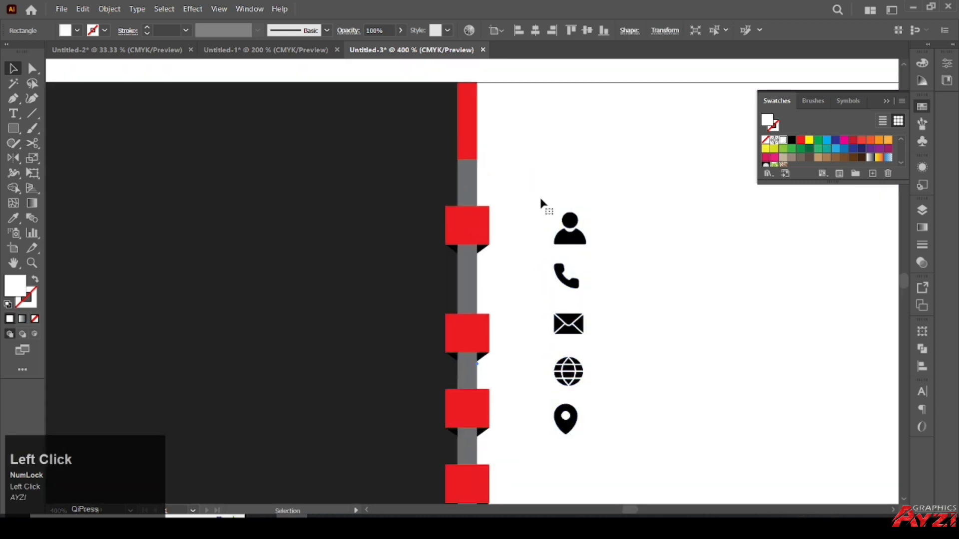
pyautogui.scroll(1, 567, 219)
pyautogui.moveTo(582, 244)
pyautogui.mouseDown()
pyautogui.moveTo(437, 233)
pyautogui.moveTo(568, 234)
pyautogui.mouseUp()
pyautogui.press('ctrl')
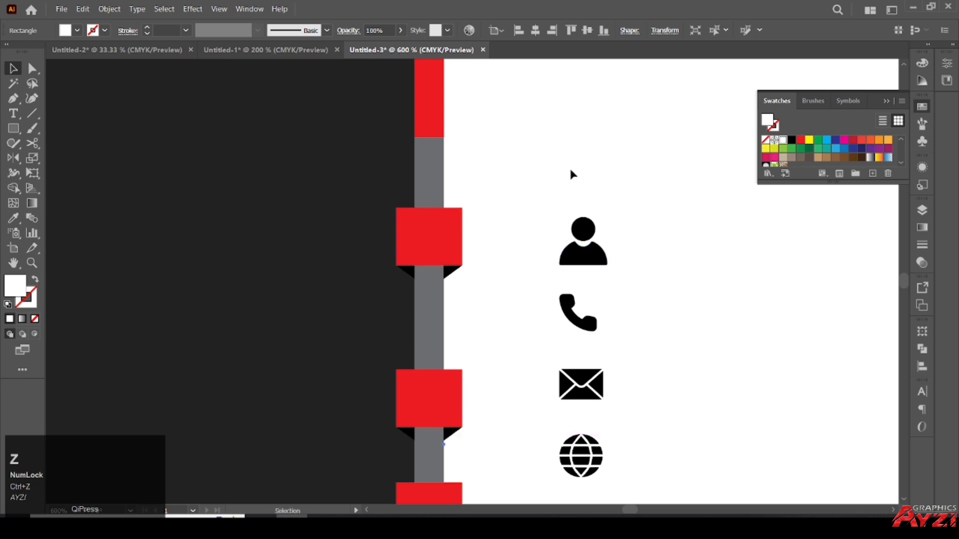
pyautogui.click(581, 254)
pyautogui.moveTo(575, 259); pyautogui.dragTo(426, 248)
pyautogui.rightClick(426, 246)
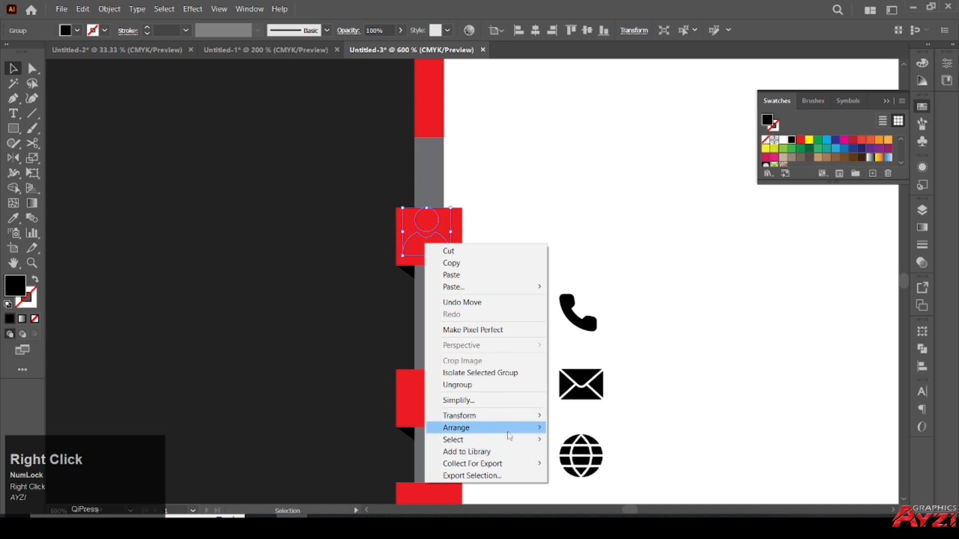
pyautogui.click(528, 427)
pyautogui.click(589, 426)
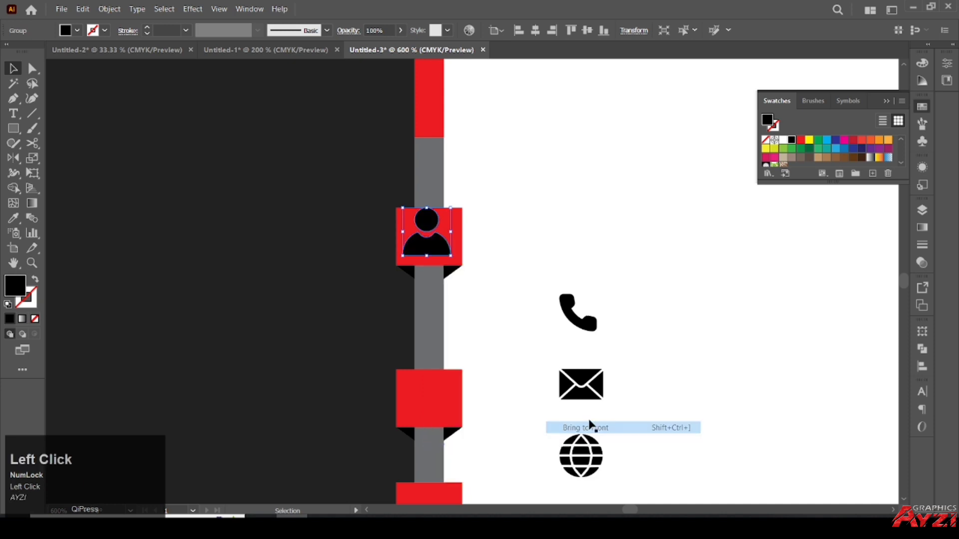
pyautogui.moveTo(429, 246); pyautogui.dragTo(432, 251)
# - Move the phone icon onto the second red tab and bring it to the front
pyautogui.press('space')
pyautogui.moveTo(648, 258); pyautogui.dragTo(660, 155)
pyautogui.moveTo(596, 224); pyautogui.dragTo(442, 314)
pyautogui.rightClick(450, 311)
pyautogui.click(604, 256)
# - Bring the envelope, globe and location-pin icons to the front together
pyautogui.moveTo(657, 261); pyautogui.dragTo(651, 204)
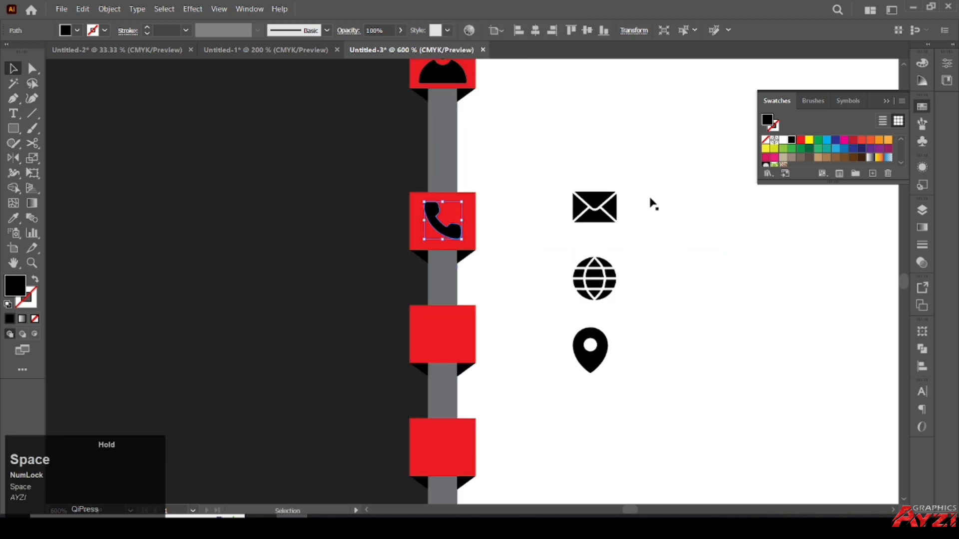
pyautogui.click(601, 222)
pyautogui.keyDown('shift'); pyautogui.click(594, 286); pyautogui.keyUp('shift')
pyautogui.keyDown('shift'); pyautogui.click(590, 350); pyautogui.keyUp('shift')
pyautogui.rightClick(600, 350)
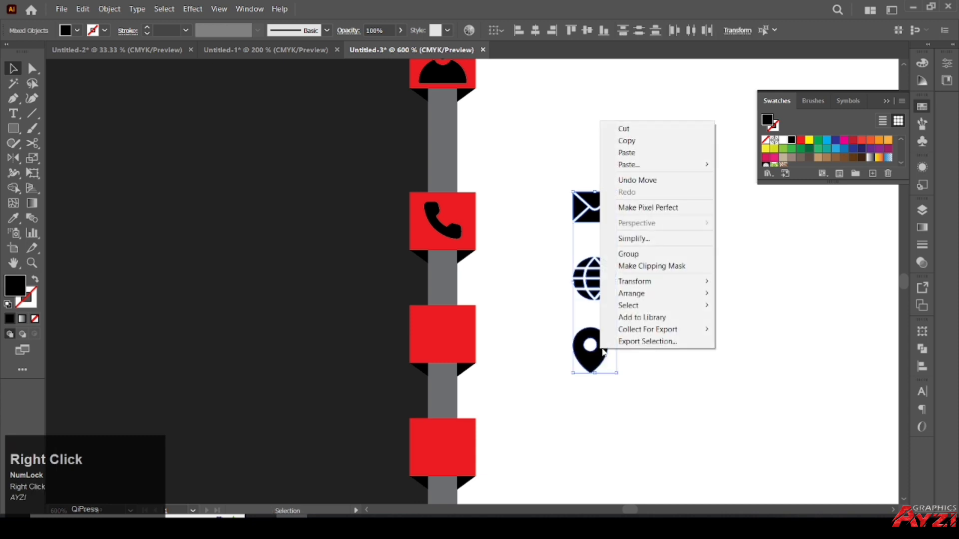
pyautogui.moveTo(673, 292)
pyautogui.click(765, 291)
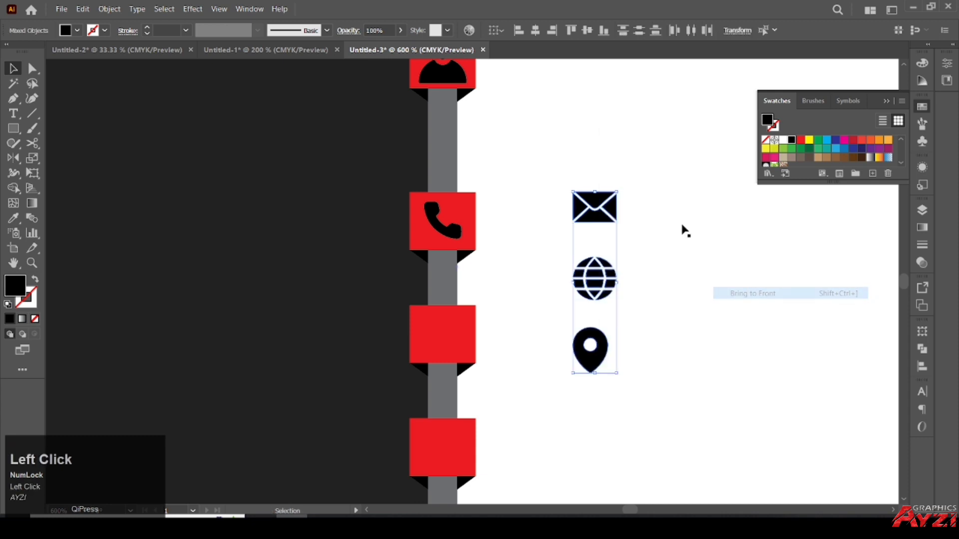
# - Move the envelope icon onto the third red tab
pyautogui.click(683, 230)
pyautogui.moveTo(598, 205); pyautogui.dragTo(441, 334)
pyautogui.press('space')
pyautogui.moveTo(550, 218); pyautogui.dragTo(565, 126)
pyautogui.click(613, 186)
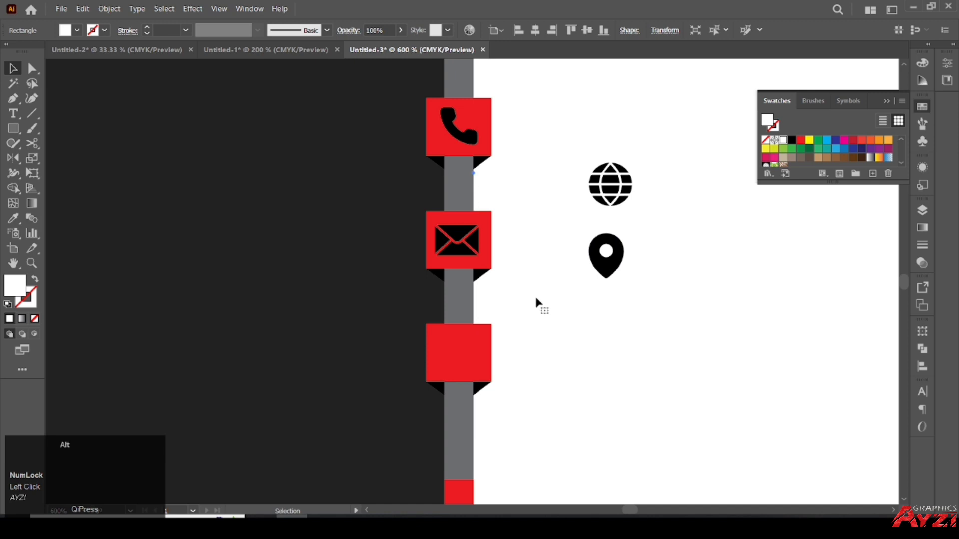
# - Select and inspect the person tab group on the card
pyautogui.scroll(-2, 614, 297)
pyautogui.scroll(-1, 610, 278)
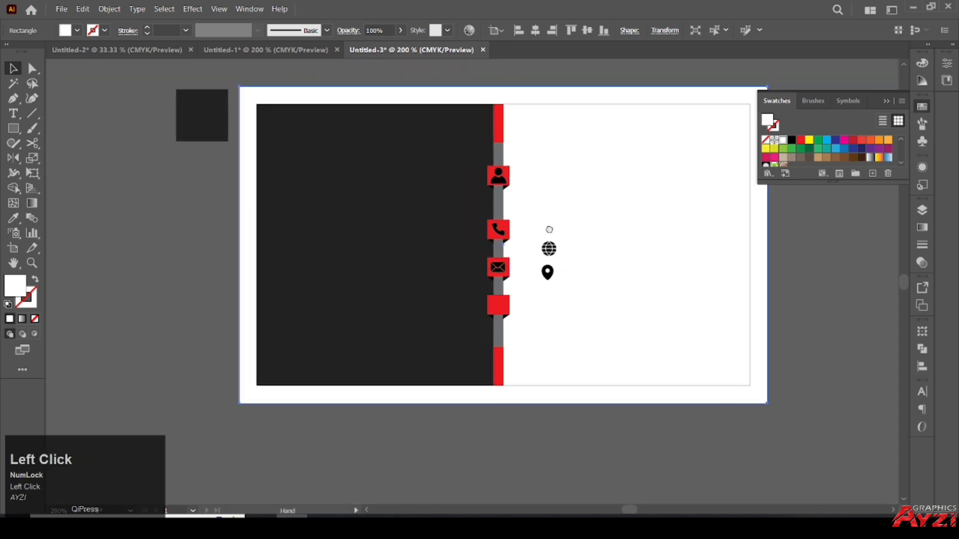
pyautogui.scroll(1, 497, 228)
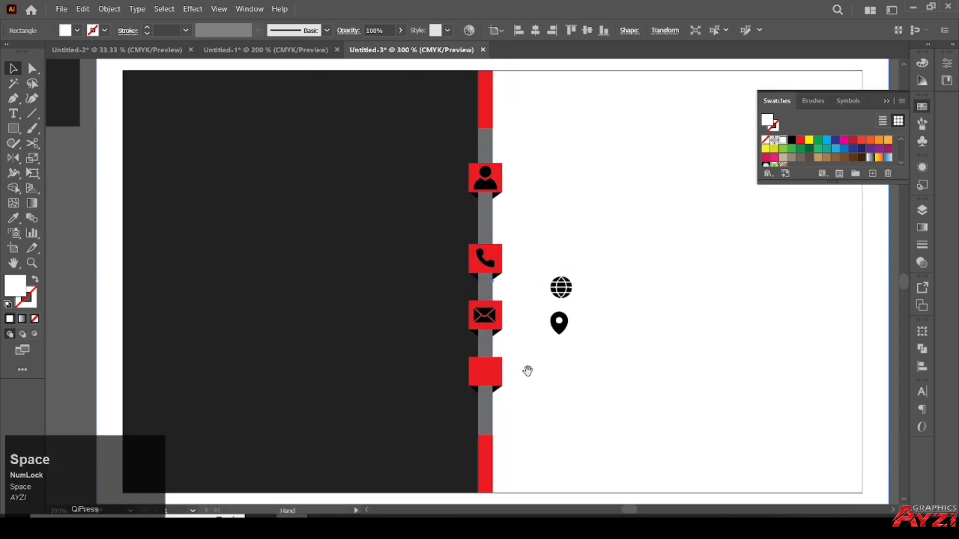
pyautogui.moveTo(527, 370); pyautogui.dragTo(518, 345)
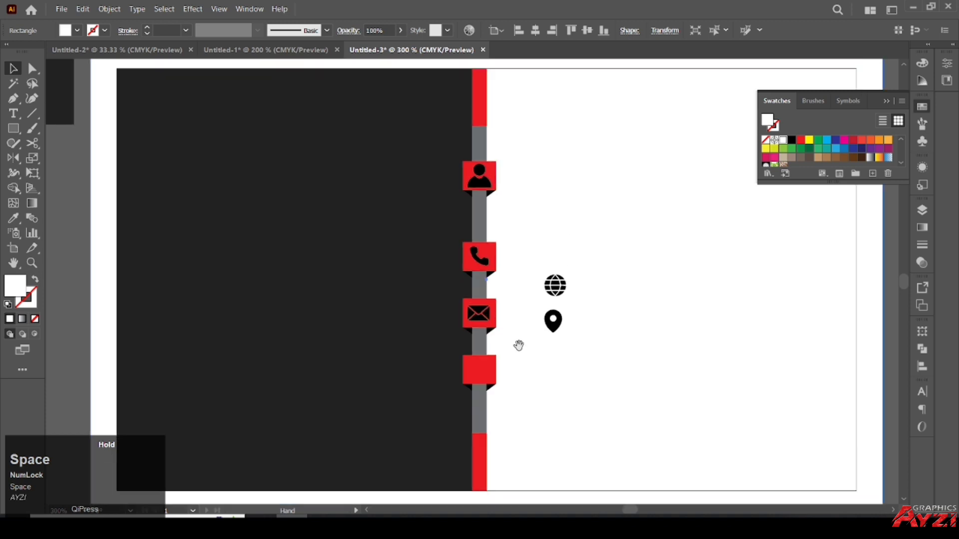
pyautogui.click(489, 188)
pyautogui.click(490, 177)
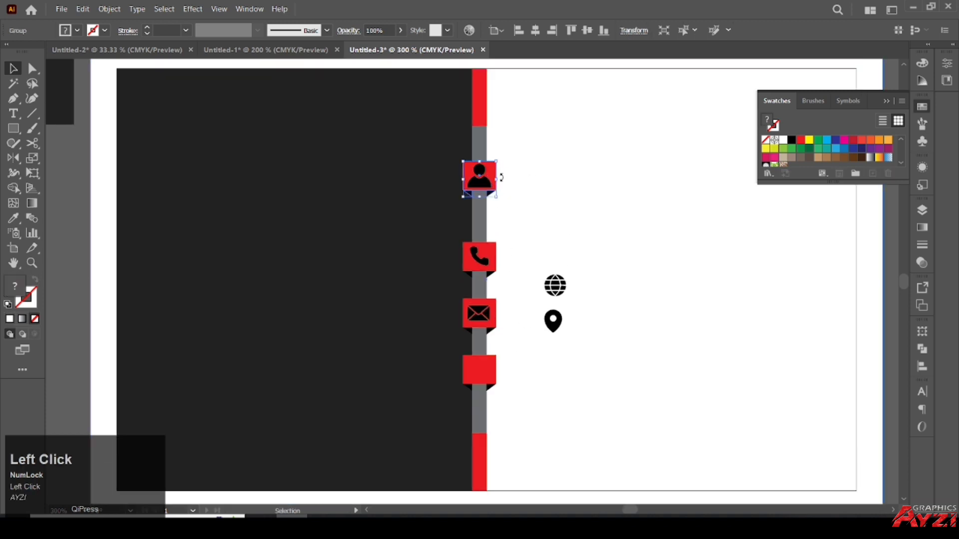
pyautogui.scroll(3, 485, 179)
pyautogui.click(484, 180)
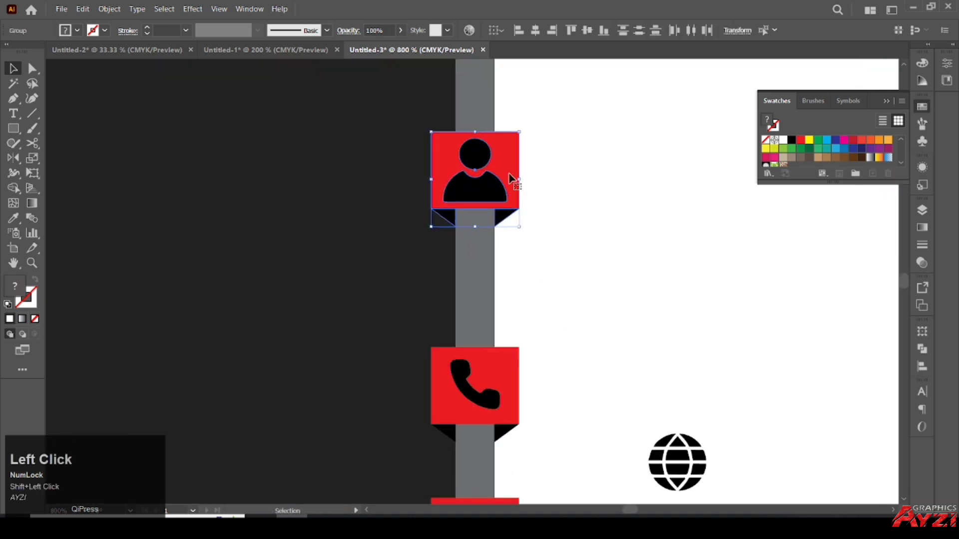
pyautogui.scroll(-2, 535, 167)
pyautogui.click(538, 170)
pyautogui.click(618, 267)
# - Move the location pin onto the bottom red tab and delete the leftover globe icon
pyautogui.press('space')
pyautogui.moveTo(626, 261); pyautogui.dragTo(623, 134)
pyautogui.moveTo(587, 250); pyautogui.dragTo(489, 322)
pyautogui.click(590, 204)
pyautogui.press('BackSpace')
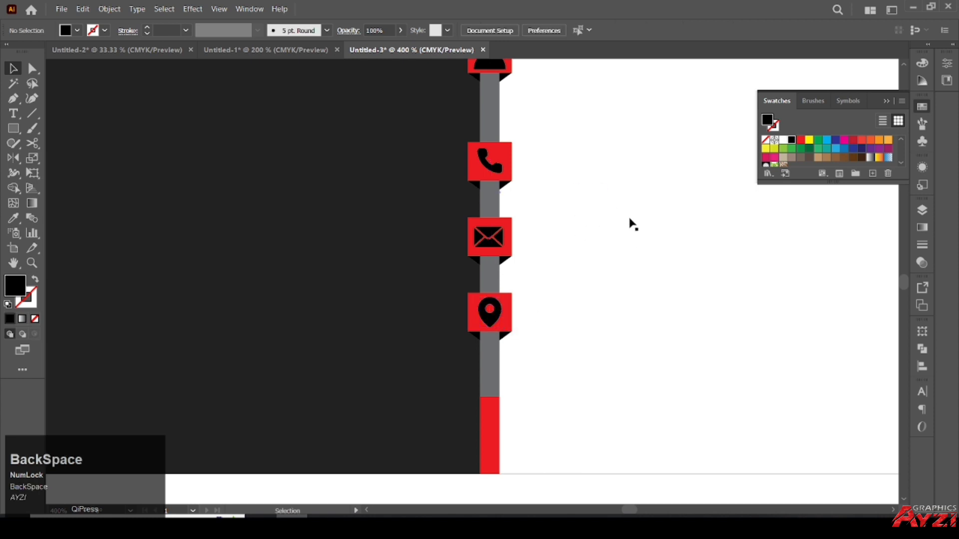
pyautogui.scroll(-2, 600, 204)
pyautogui.moveTo(569, 212); pyautogui.dragTo(503, 311)
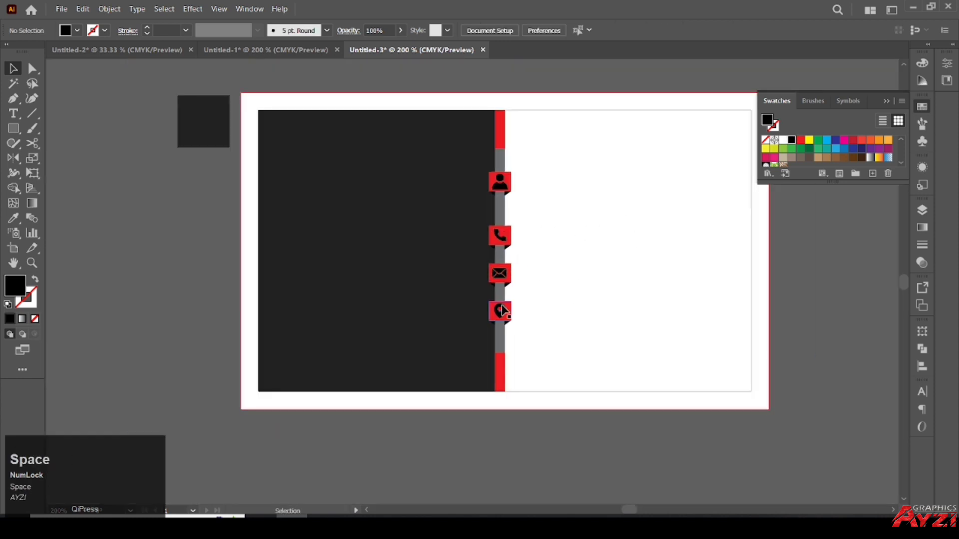
# - Select the pin, envelope, phone and person icons and fill them with the white swatch
pyautogui.click(499, 313)
pyautogui.keyDown('shift'); pyautogui.click(501, 273); pyautogui.keyUp('shift')
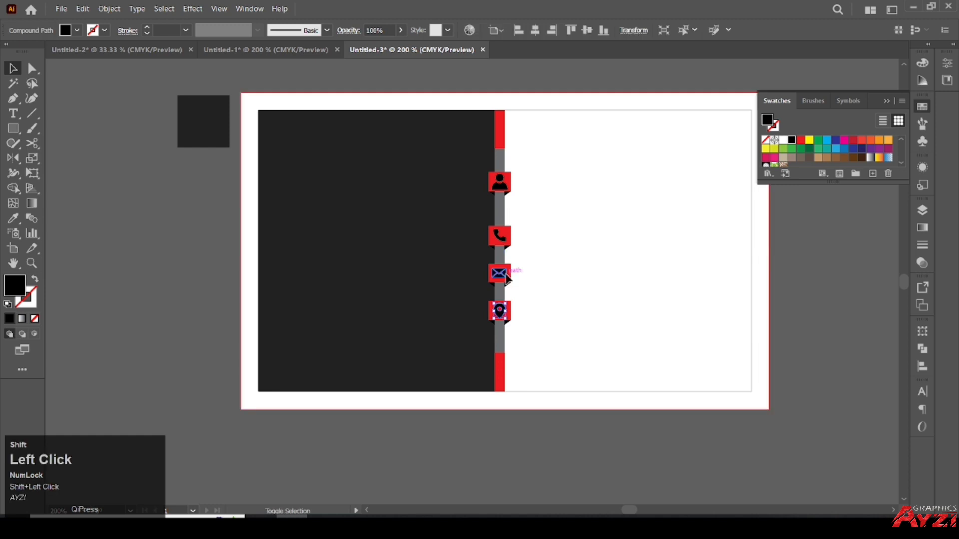
pyautogui.keyDown('shift'); pyautogui.click(509, 232); pyautogui.keyUp('shift')
pyautogui.keyDown('shift'); pyautogui.click(500, 186); pyautogui.keyUp('shift')
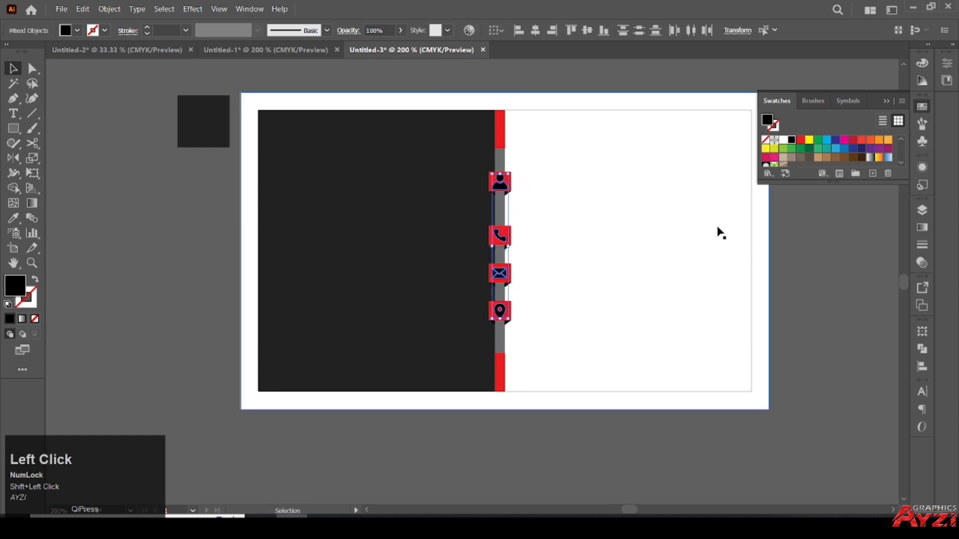
pyautogui.click(783, 140)
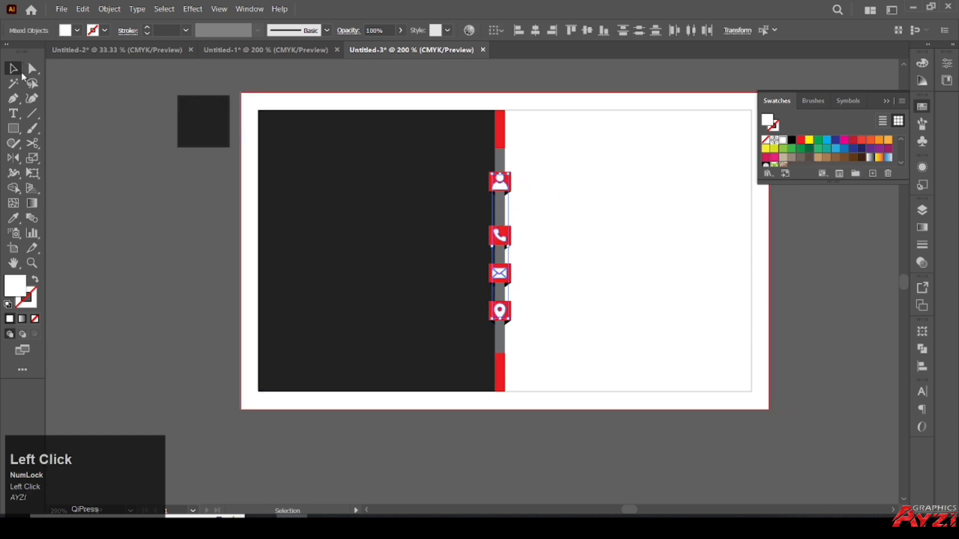
pyautogui.click(82, 160)
pyautogui.scroll(-2, 594, 227)
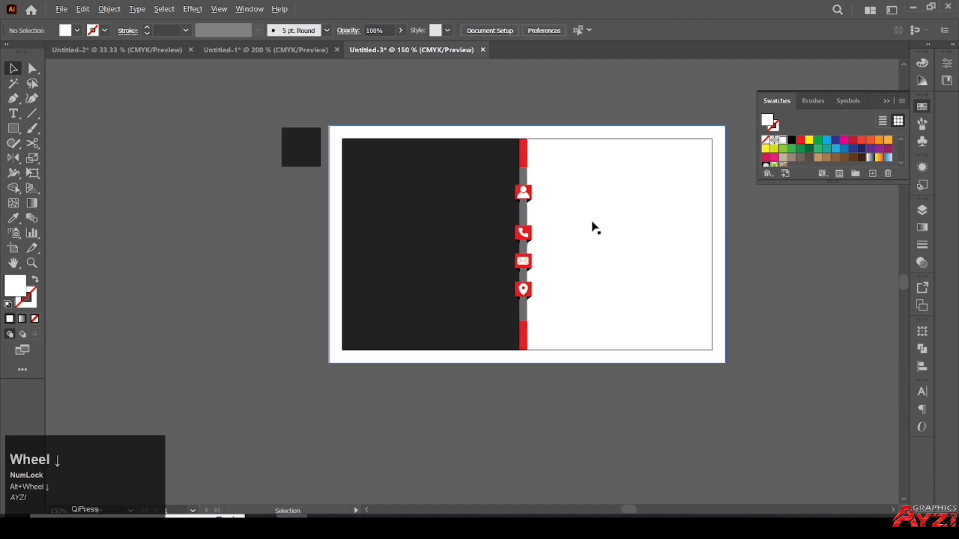
pyautogui.scroll(2, 343, 210)
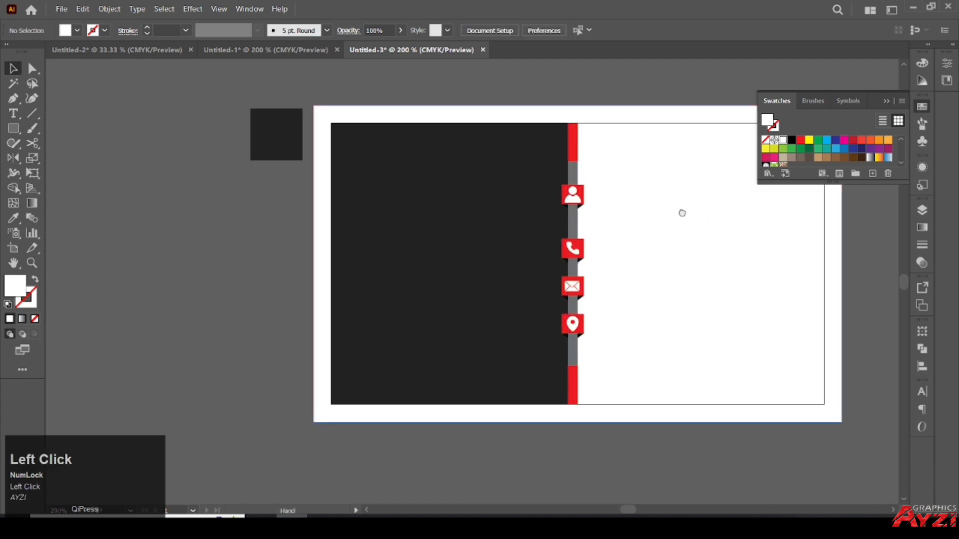
pyautogui.moveTo(681, 212)
pyautogui.mouseDown()
pyautogui.moveTo(657, 210)
pyautogui.moveTo(668, 219)
pyautogui.mouseUp()
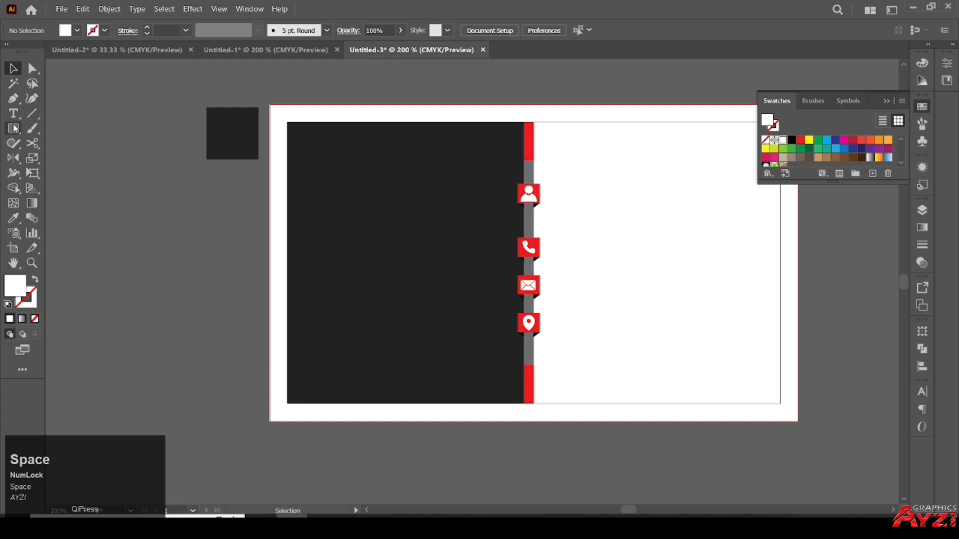
# - Pick the Ellipse Tool and centre the card's white side for the 1.22 in circle
pyautogui.moveTo(15, 129); pyautogui.dragTo(58, 156)
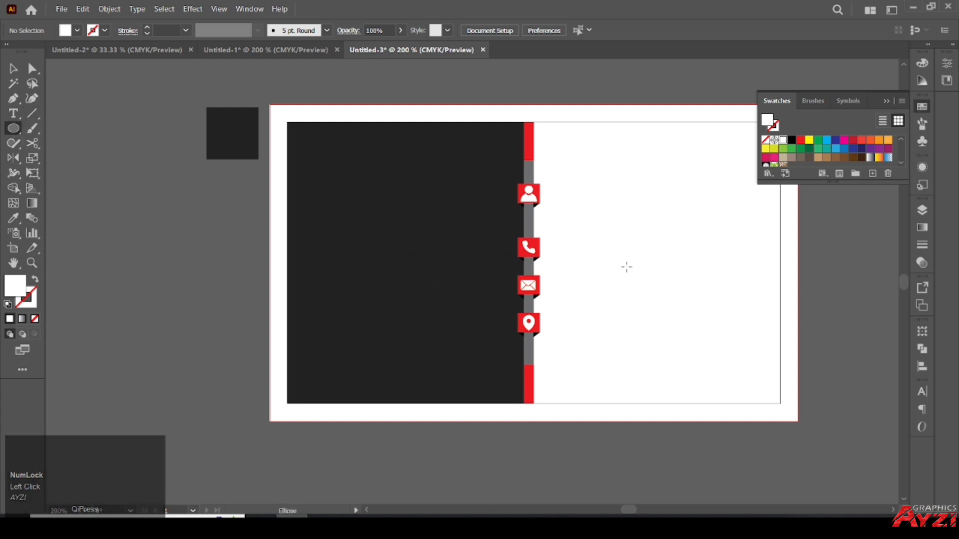
pyautogui.moveTo(612, 262); pyautogui.dragTo(609, 350)
# - Fill the circle black, then swap it to a black outline with no fill
pyautogui.click(791, 141)
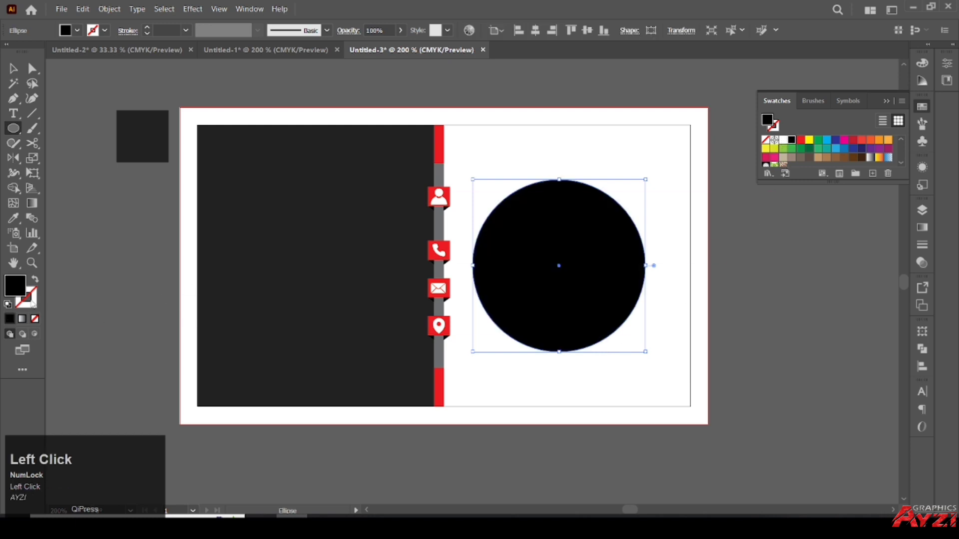
pyautogui.click(33, 280)
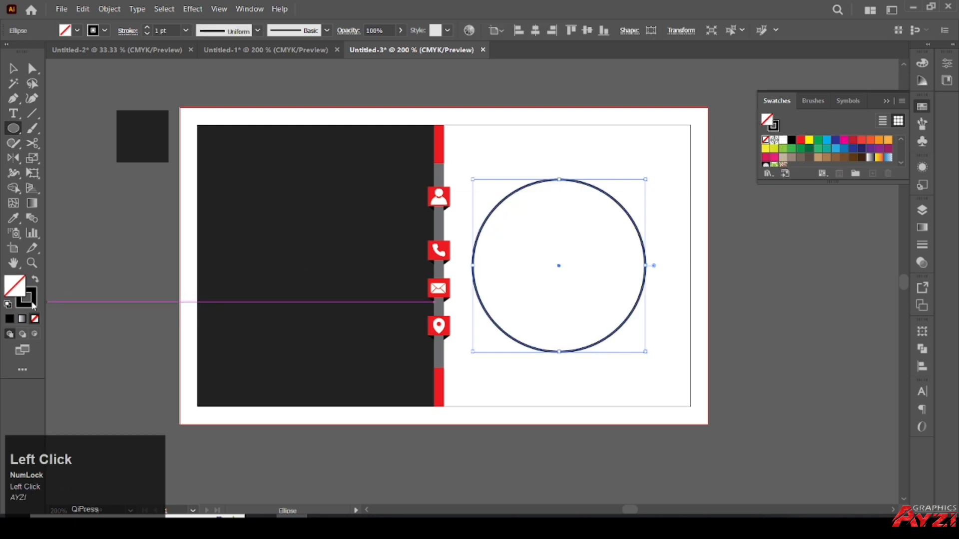
pyautogui.click(32, 306)
pyautogui.click(14, 69)
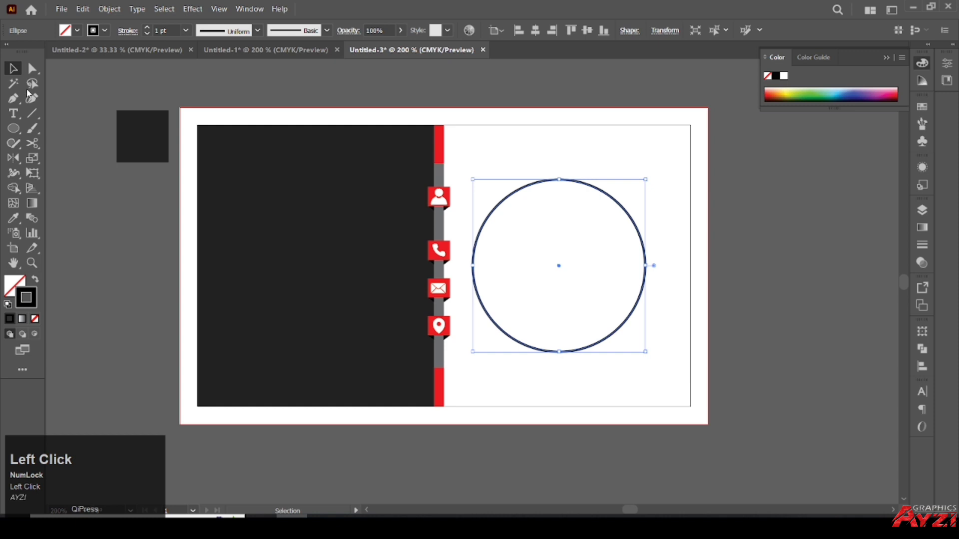
# - Cut the circle at its left and top anchors with Scissors and delete the larger arc
pyautogui.click(30, 147)
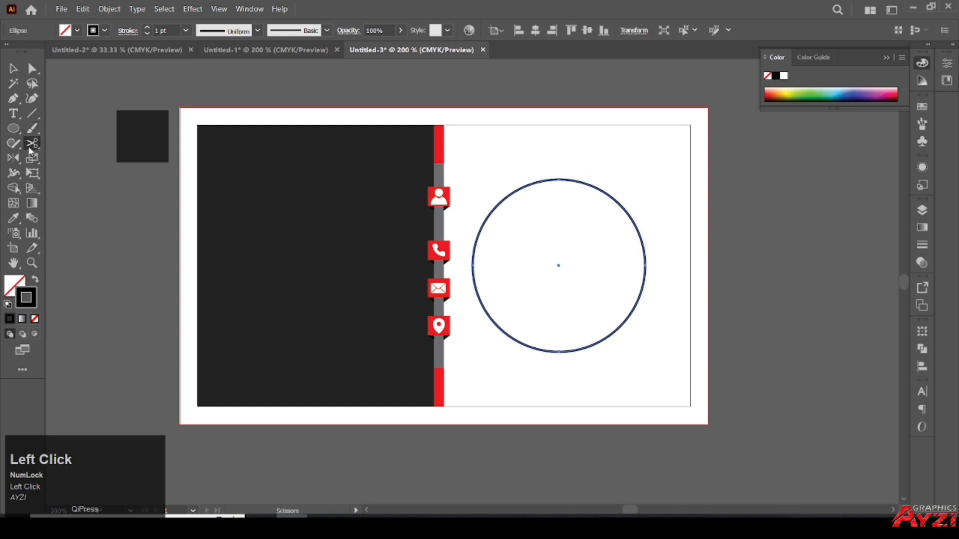
pyautogui.click(472, 265)
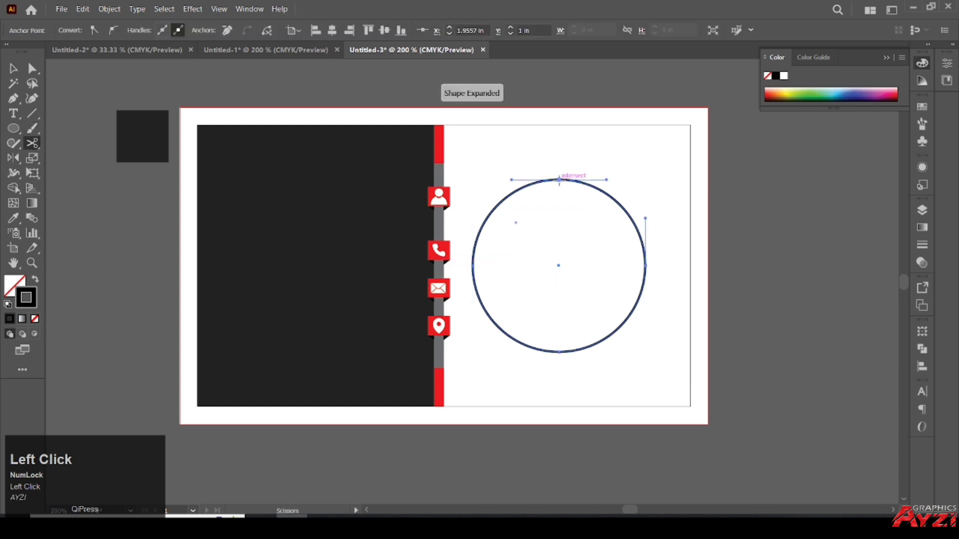
pyautogui.click(559, 180)
pyautogui.click(13, 68)
pyautogui.click(706, 259)
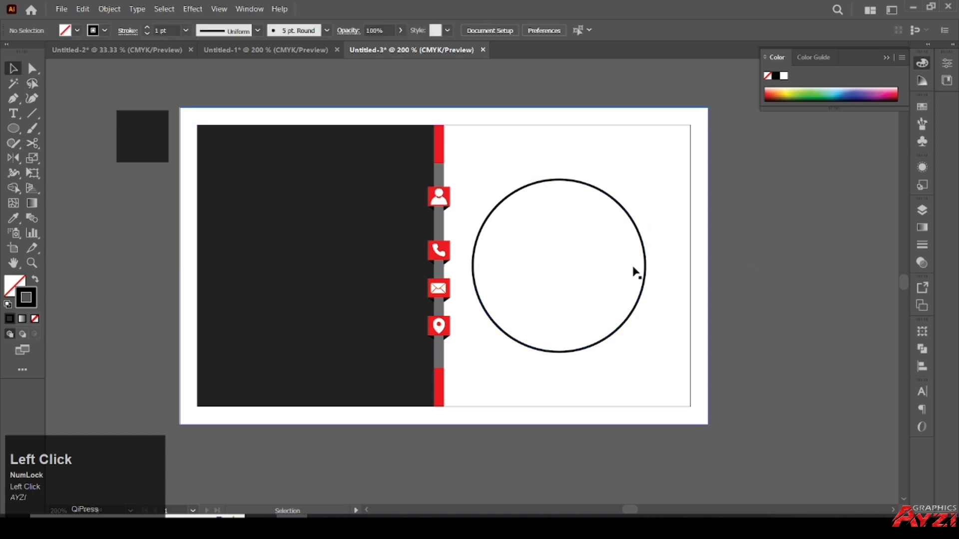
pyautogui.moveTo(644, 252); pyautogui.dragTo(684, 293)
pyautogui.press('BackSpace')
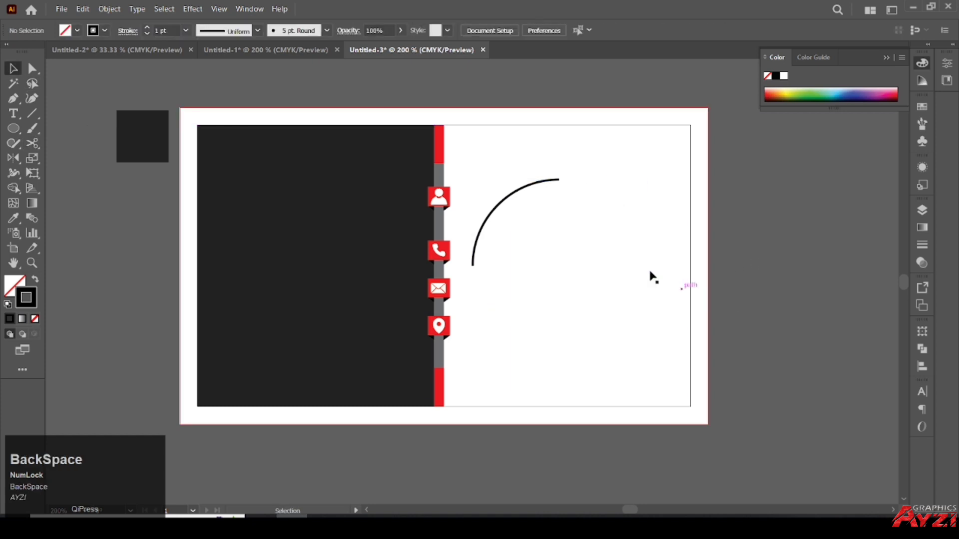
pyautogui.click(537, 202)
pyautogui.moveTo(537, 204); pyautogui.dragTo(571, 232)
# - Give the arc a 20 pt stroke with Width Profile 1 and expand its appearance
pyautogui.hotkey('ctrl', 'z')
pyautogui.moveTo(158, 27); pyautogui.dragTo(154, 37)
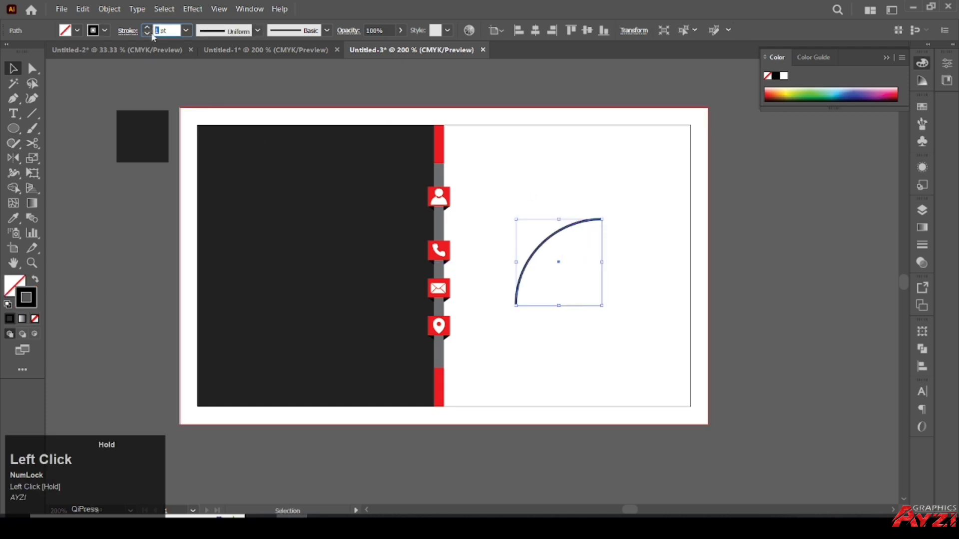
pyautogui.write('20')
pyautogui.click(515, 86)
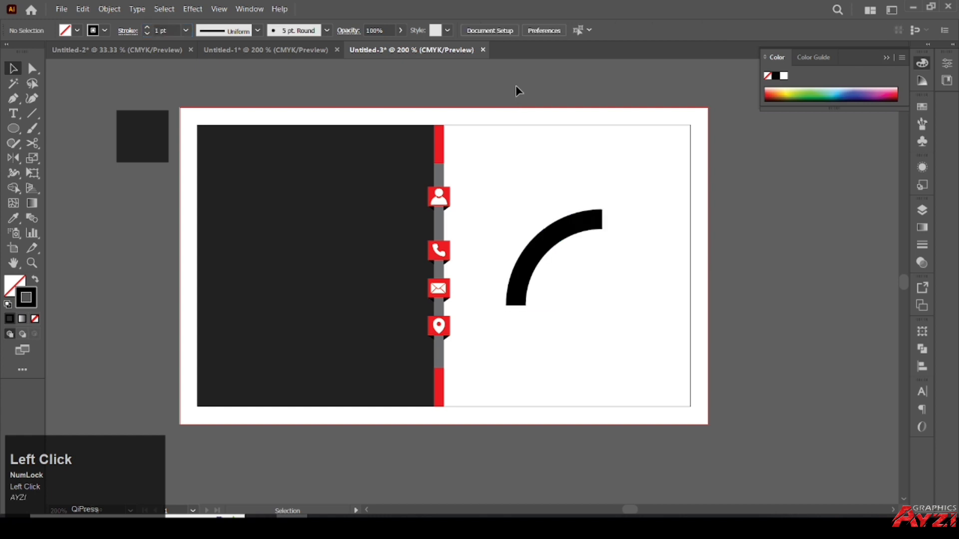
pyautogui.moveTo(565, 224); pyautogui.dragTo(566, 241)
pyautogui.scroll(1, 158, 31)
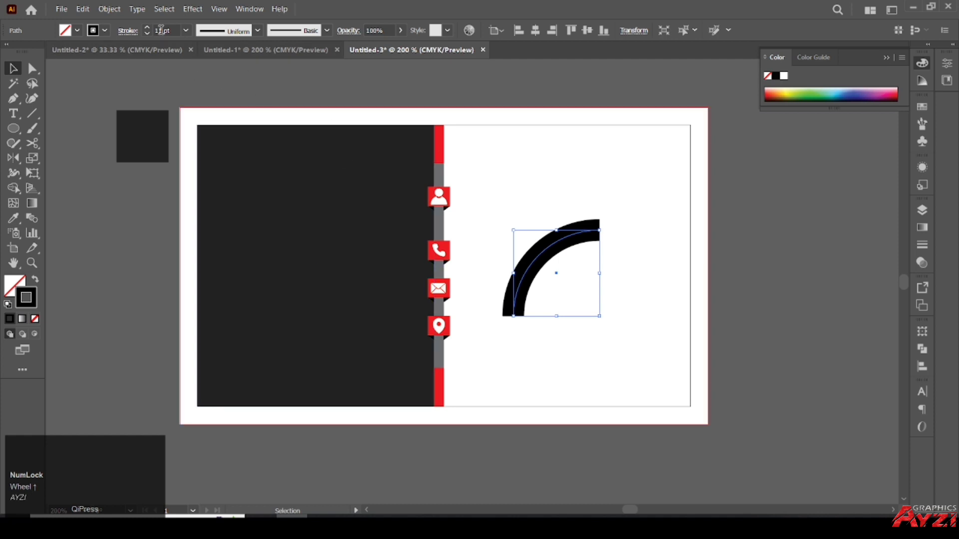
pyautogui.click(257, 30)
pyautogui.click(223, 76)
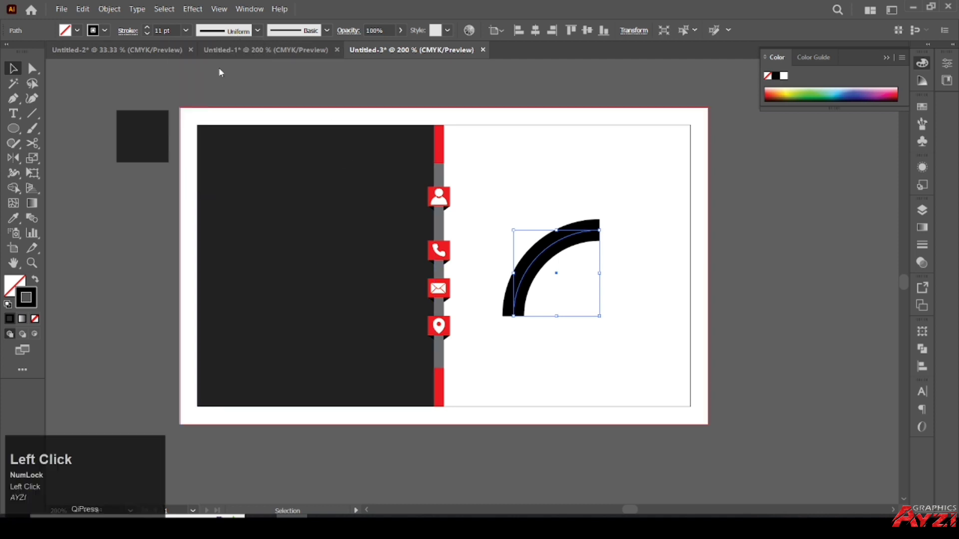
pyautogui.click(113, 10)
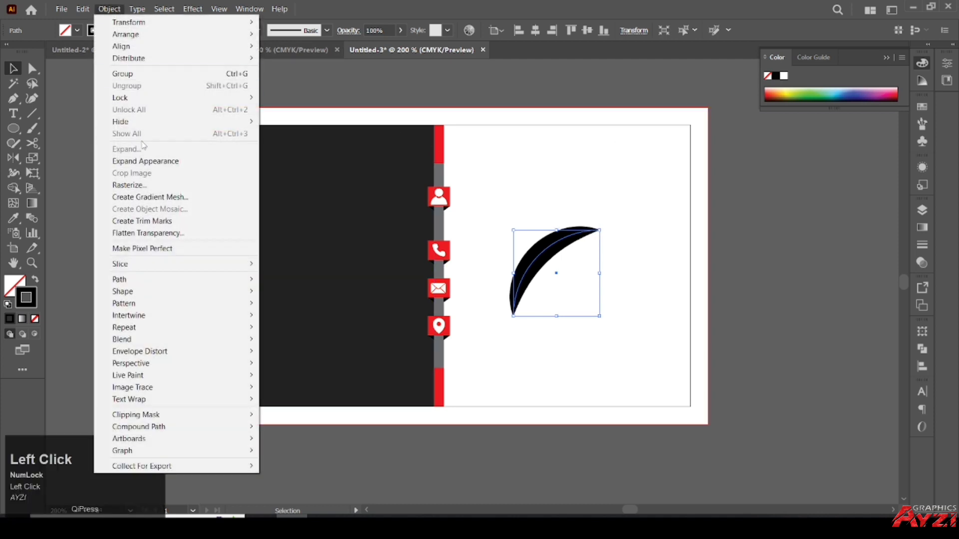
pyautogui.click(141, 160)
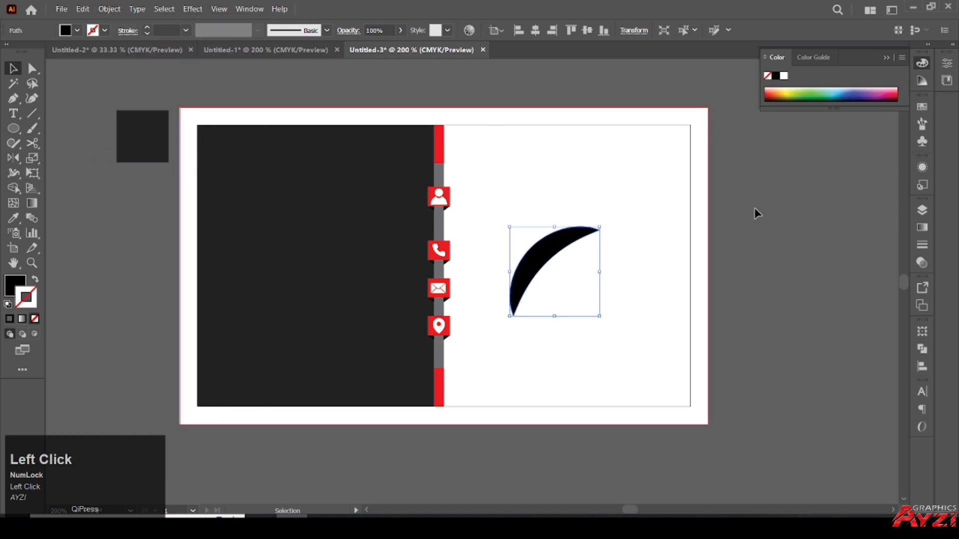
# - Fill the expanded crescent red and set its stroke to None
pyautogui.click(757, 214)
pyautogui.click(554, 250)
pyautogui.click(922, 107)
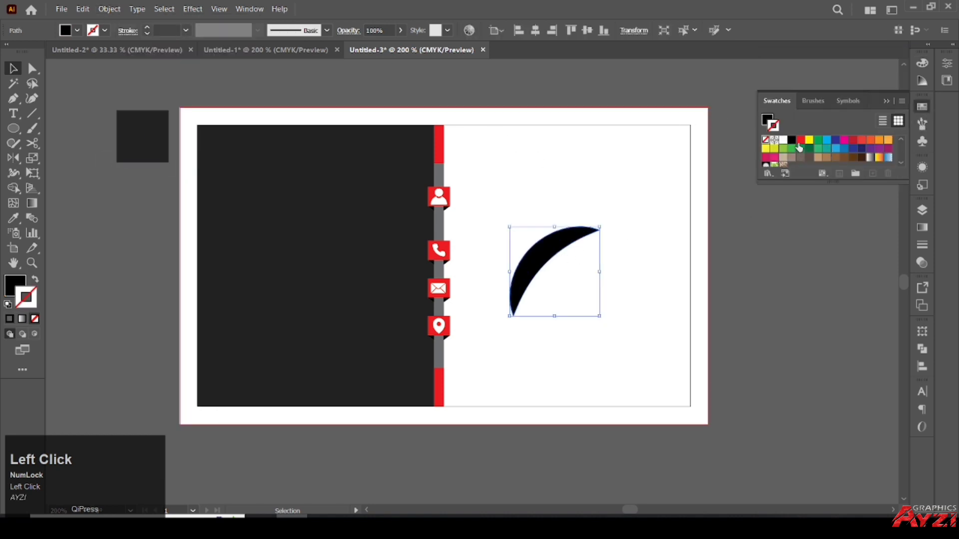
pyautogui.click(857, 144)
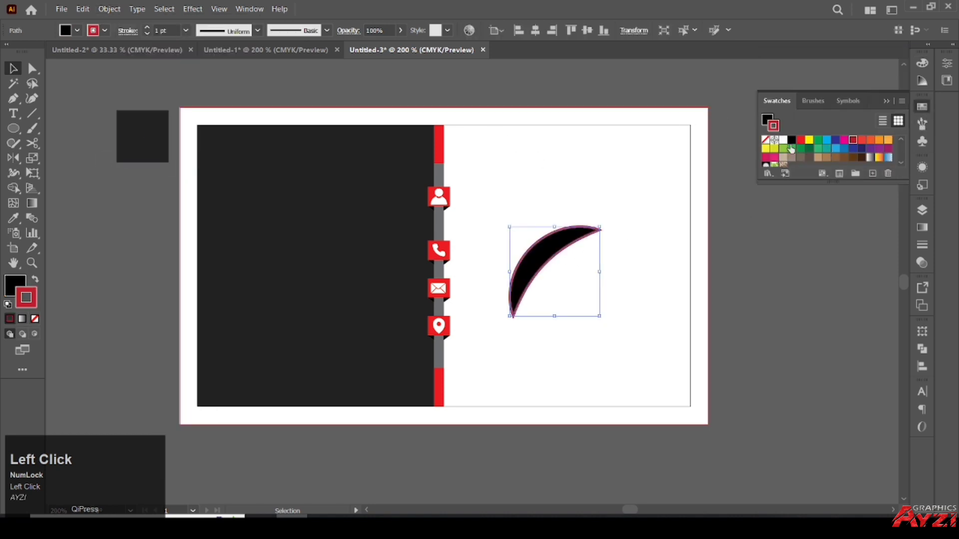
pyautogui.click(35, 279)
pyautogui.click(35, 319)
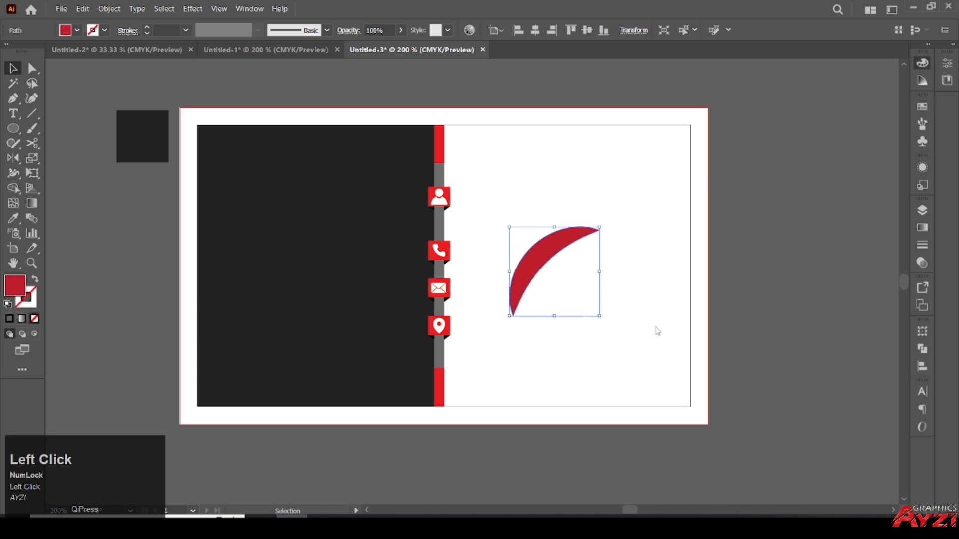
pyautogui.click(597, 256)
pyautogui.click(549, 242)
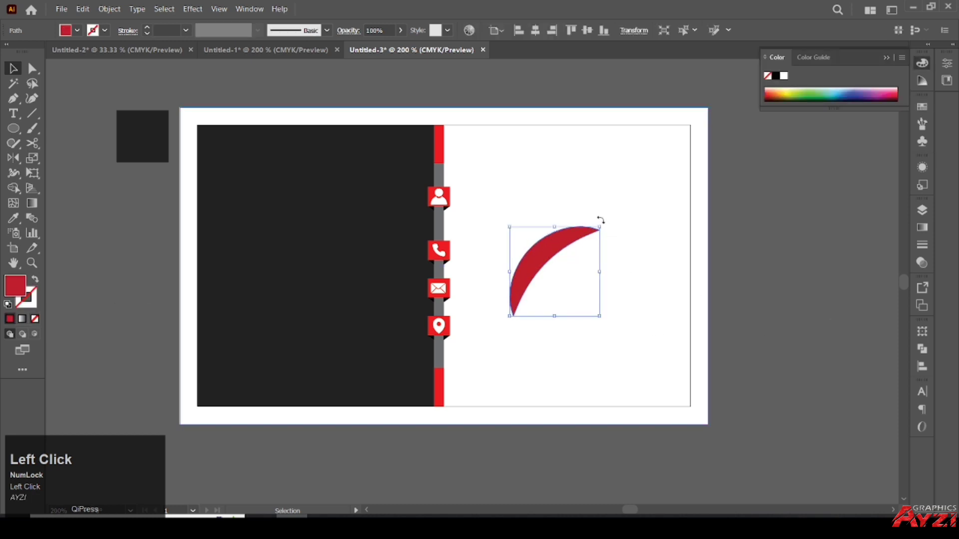
# - Rotate the crescent upright around its end point with the Rotate tool
pyautogui.moveTo(600, 219); pyautogui.dragTo(557, 201)
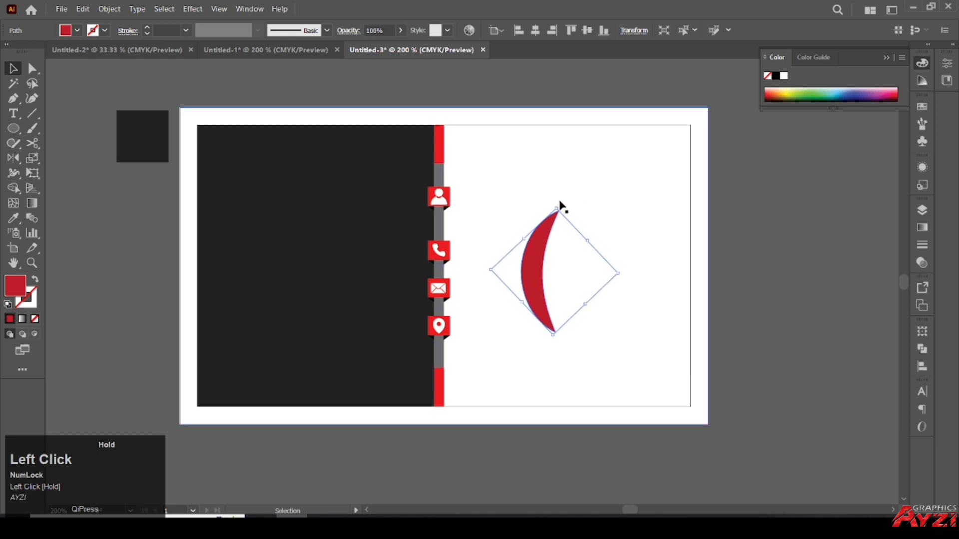
pyautogui.moveTo(14, 158); pyautogui.dragTo(63, 151)
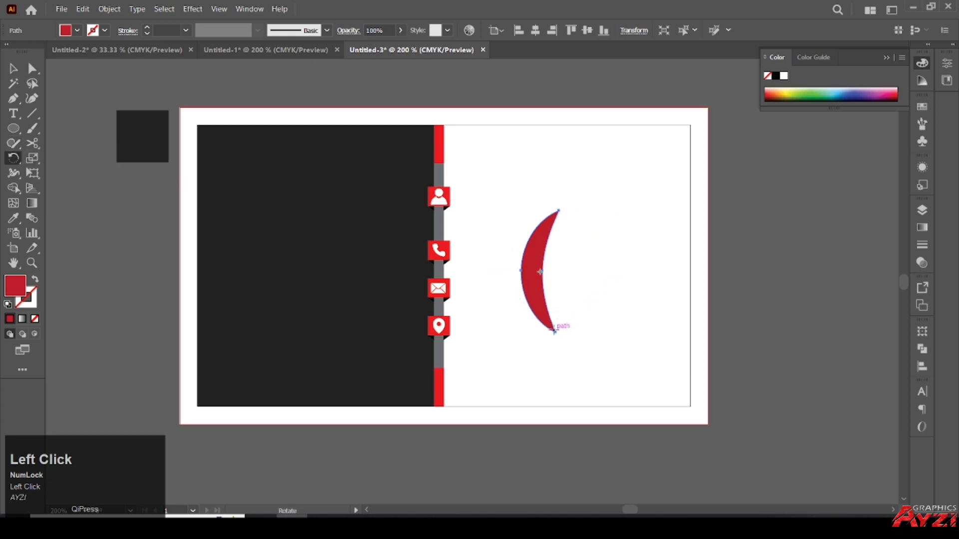
pyautogui.keyDown('alt'); pyautogui.click(554, 331); pyautogui.keyUp('alt')
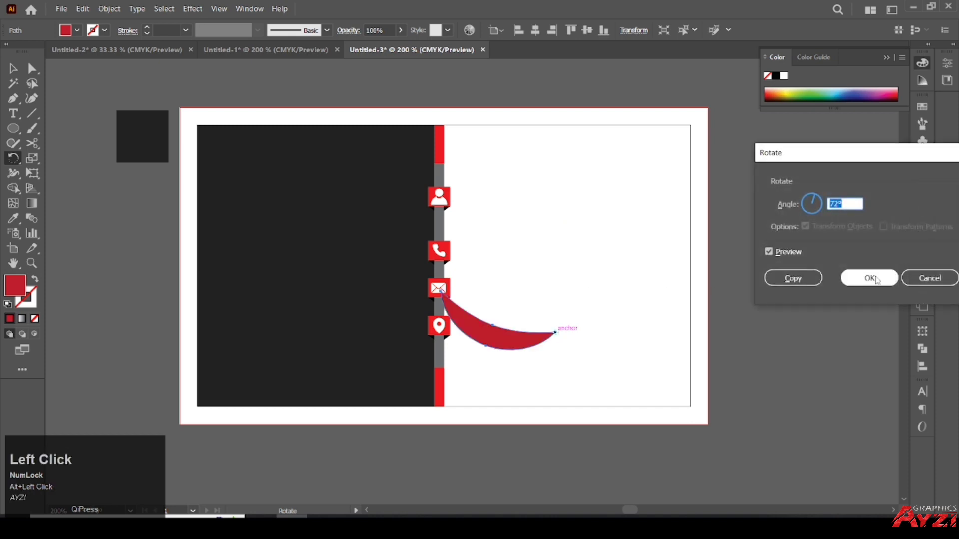
pyautogui.click(877, 281)
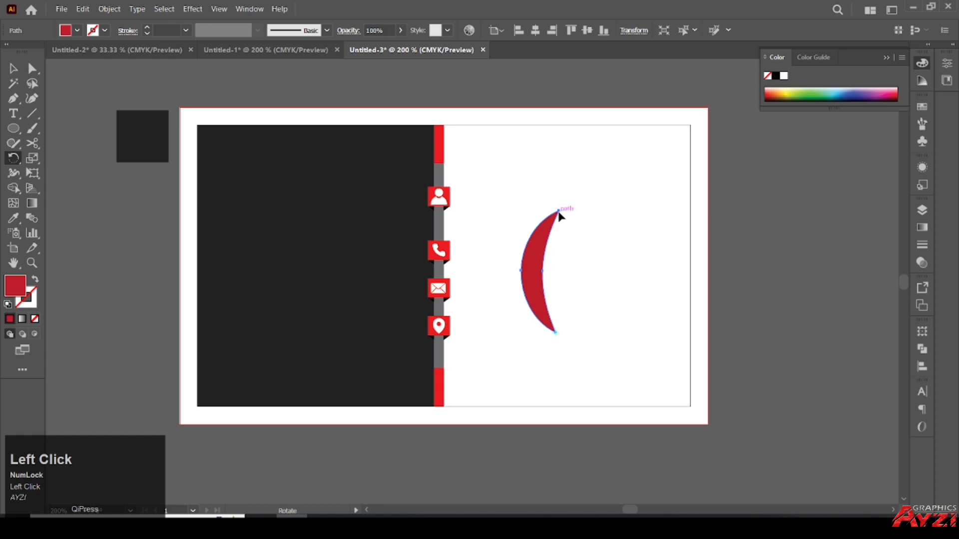
# - Make a copy rotated about -12°, group both crescents, and shrink them higher on the card
pyautogui.moveTo(559, 214); pyautogui.dragTo(583, 221)
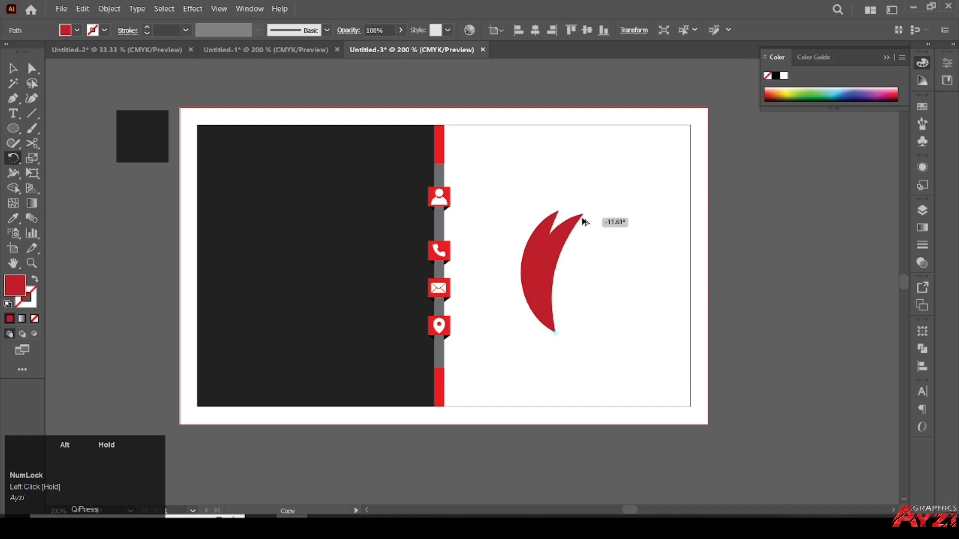
pyautogui.moveTo(584, 221); pyautogui.dragTo(585, 222)
pyautogui.click(14, 69)
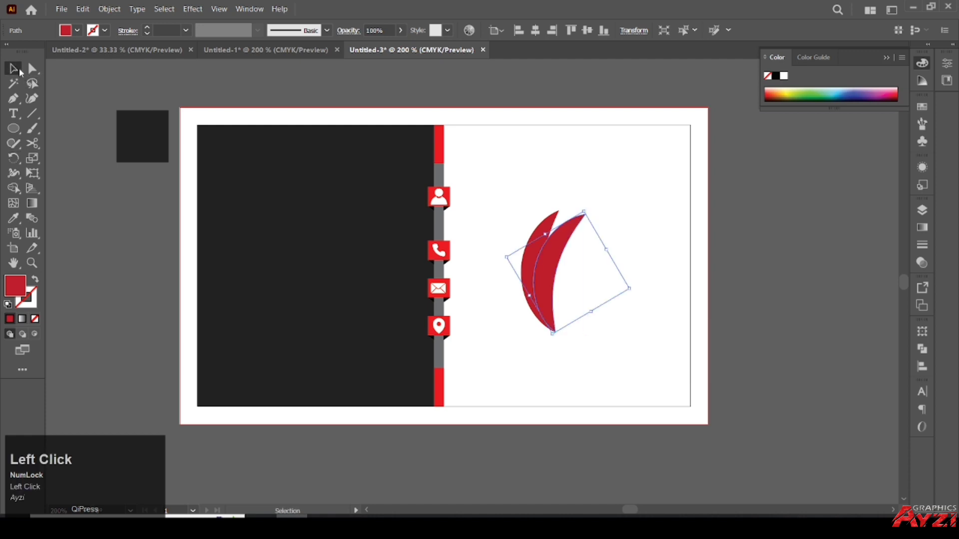
pyautogui.keyDown('shift'); pyautogui.click(544, 230); pyautogui.keyUp('shift')
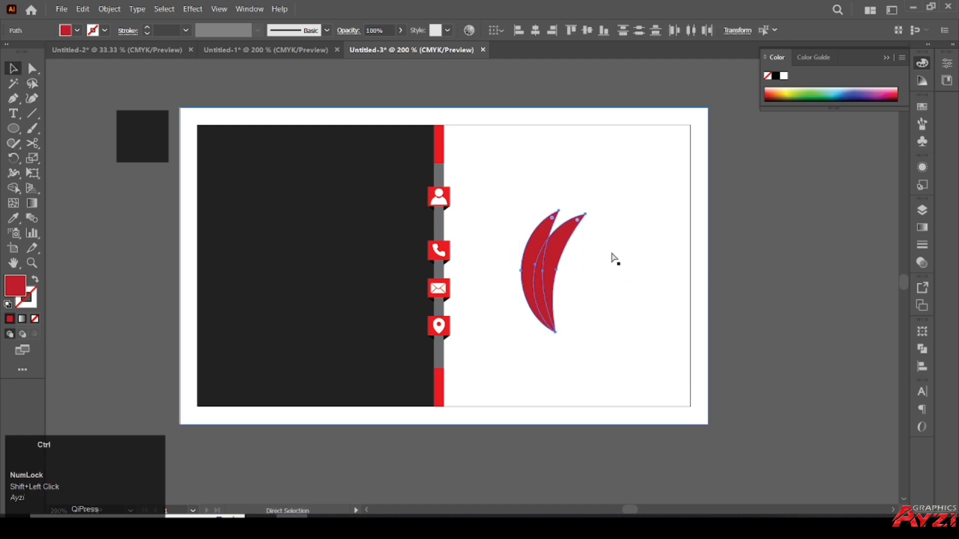
pyautogui.hotkey('ctrl', 'g')
pyautogui.moveTo(588, 331); pyautogui.dragTo(551, 204)
pyautogui.click(14, 159)
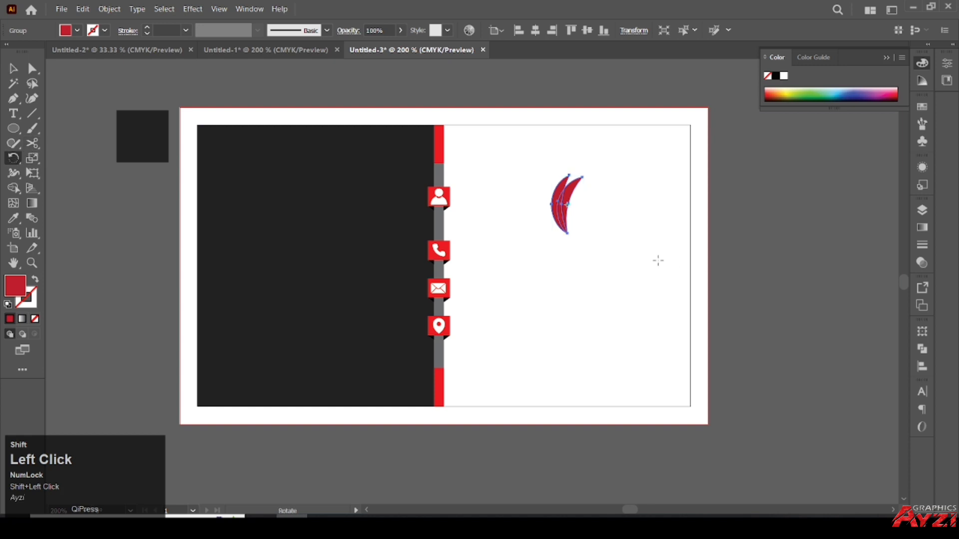
# - Rotate-copy the crescent by 360/5 (72°) around a point below it, then repeat with Ctrl+D
pyautogui.keyDown('alt'); pyautogui.keyDown('shift'); pyautogui.click(571, 238); pyautogui.keyUp('shift'); pyautogui.keyUp('alt')
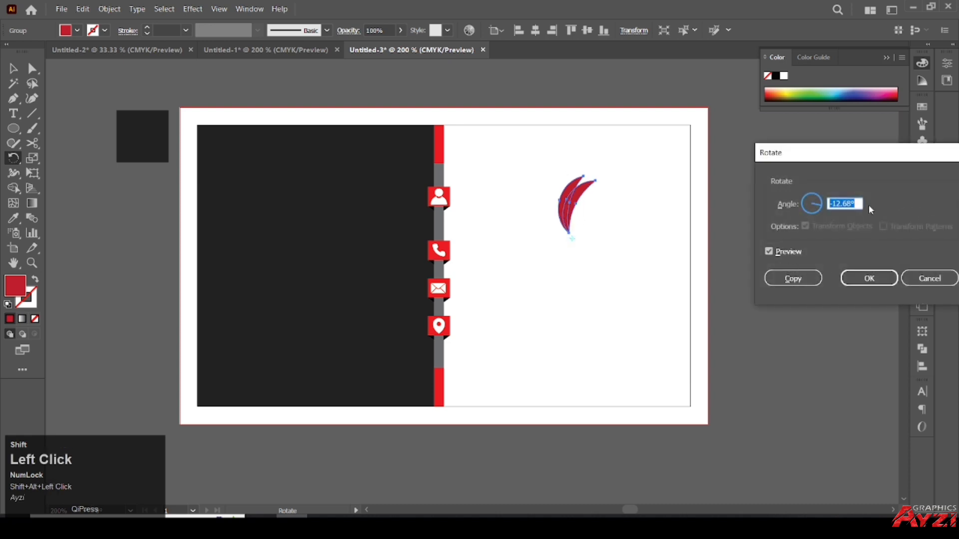
pyautogui.keyDown('shift'); pyautogui.click(837, 204); pyautogui.keyUp('shift')
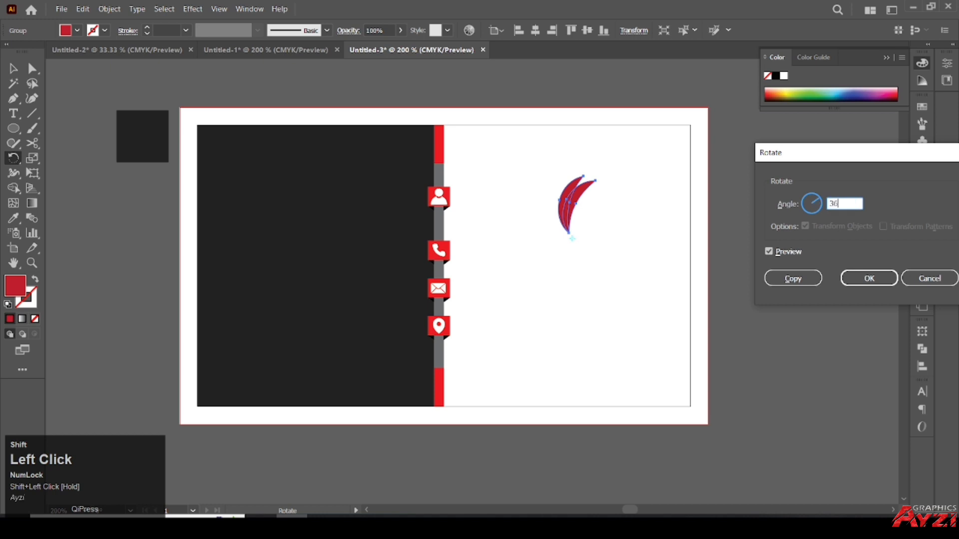
pyautogui.write('360/5')
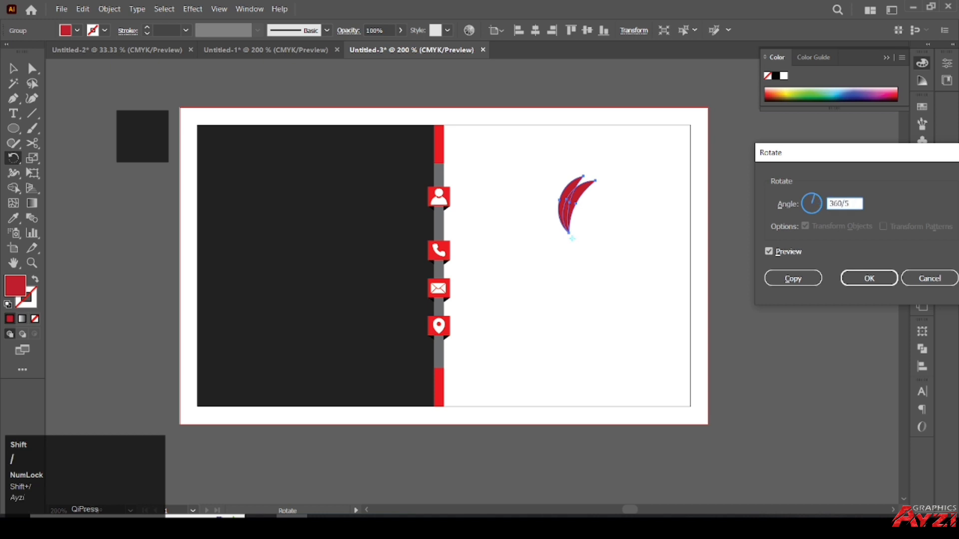
pyautogui.click(787, 252)
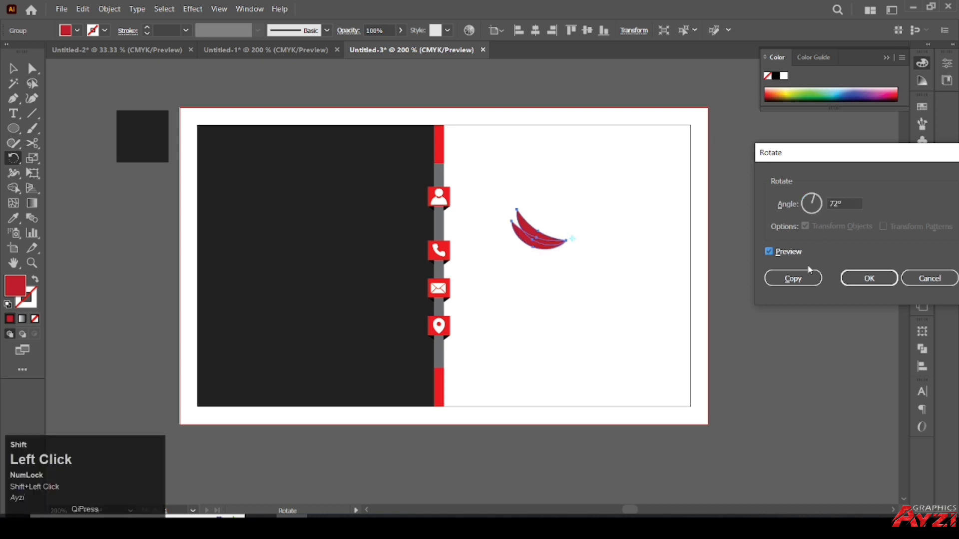
pyautogui.click(792, 278)
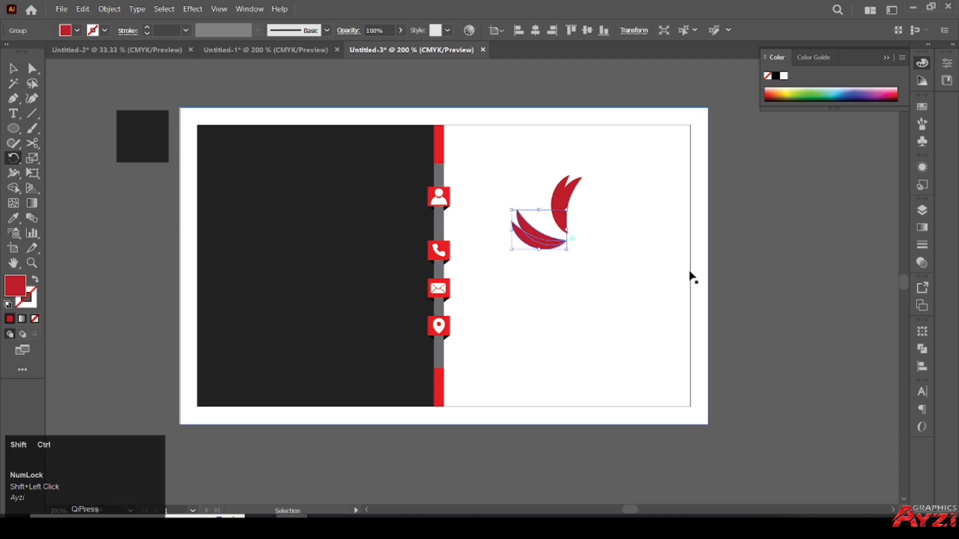
pyautogui.hotkey('ctrl', 'd')
pyautogui.hotkey('ctrl', 'd')
pyautogui.hotkey('ctrl', 'd')
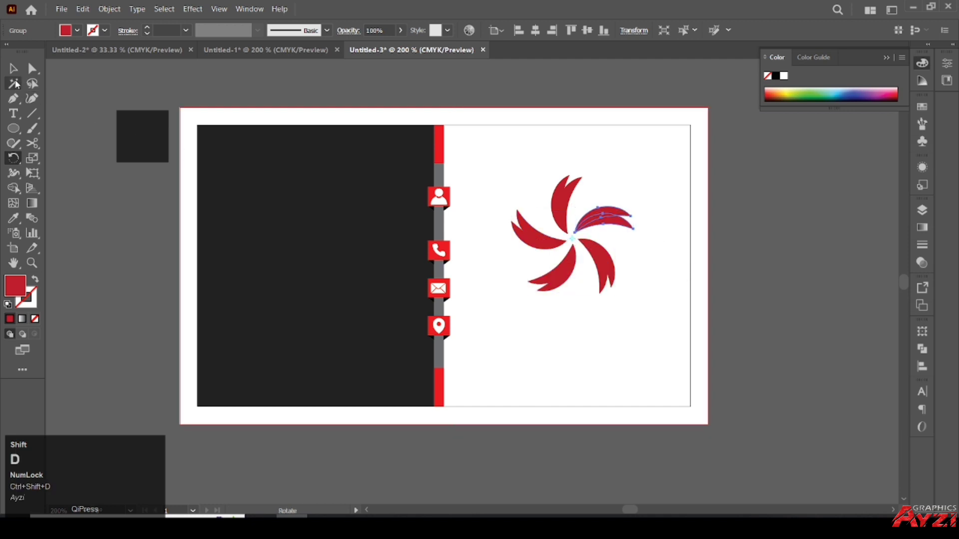
pyautogui.click(13, 68)
pyautogui.click(699, 223)
pyautogui.click(613, 220)
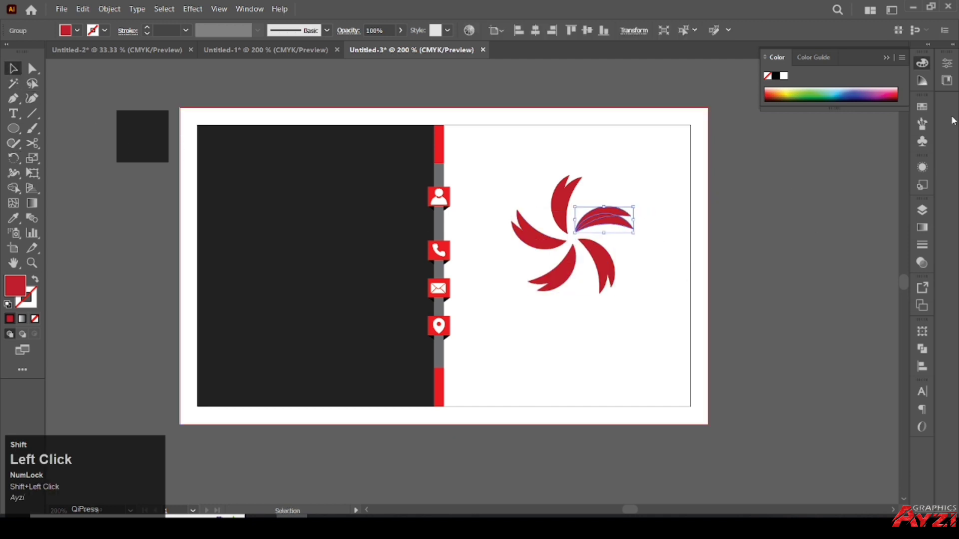
# - Recolour the crescents orange-red, orange and light orange using the Swatches panel
pyautogui.click(927, 108)
pyautogui.click(863, 140)
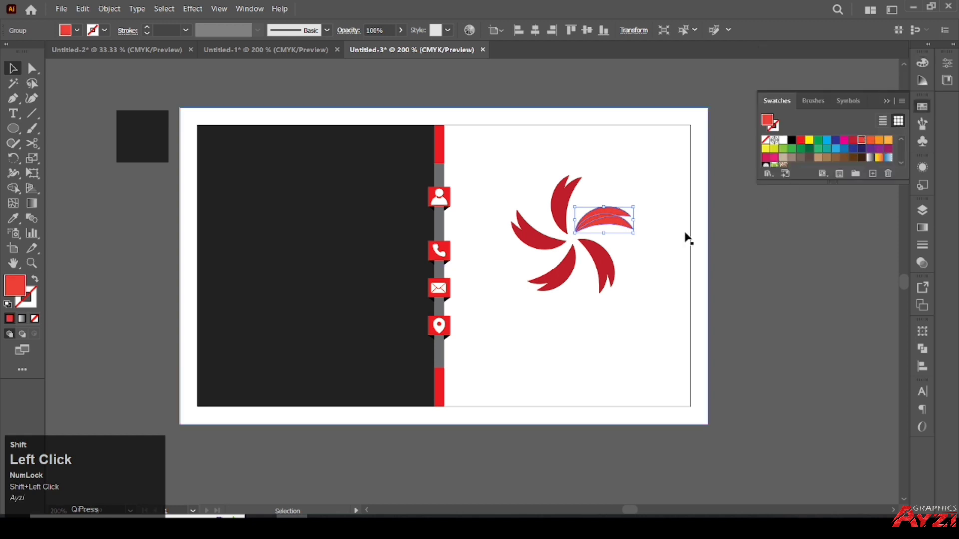
pyautogui.click(606, 260)
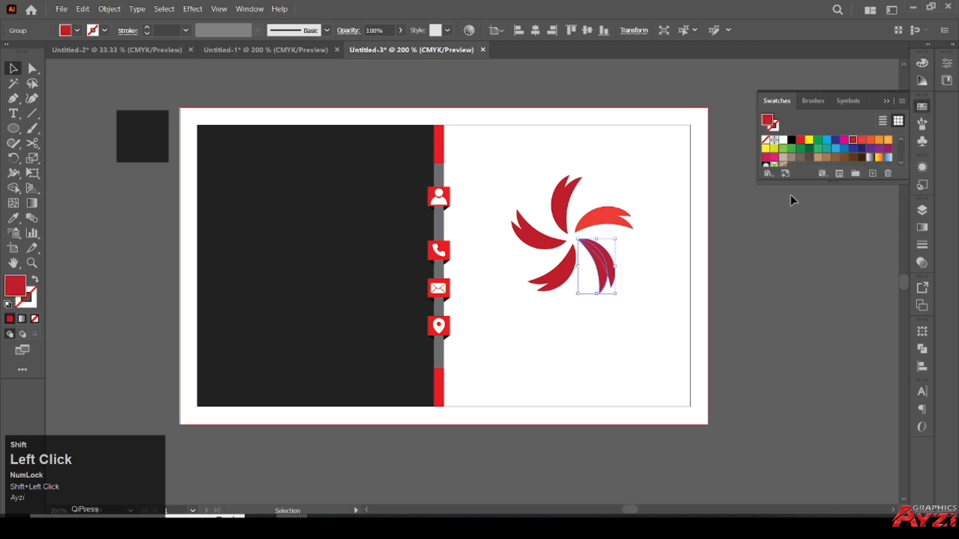
pyautogui.click(869, 142)
pyautogui.click(562, 282)
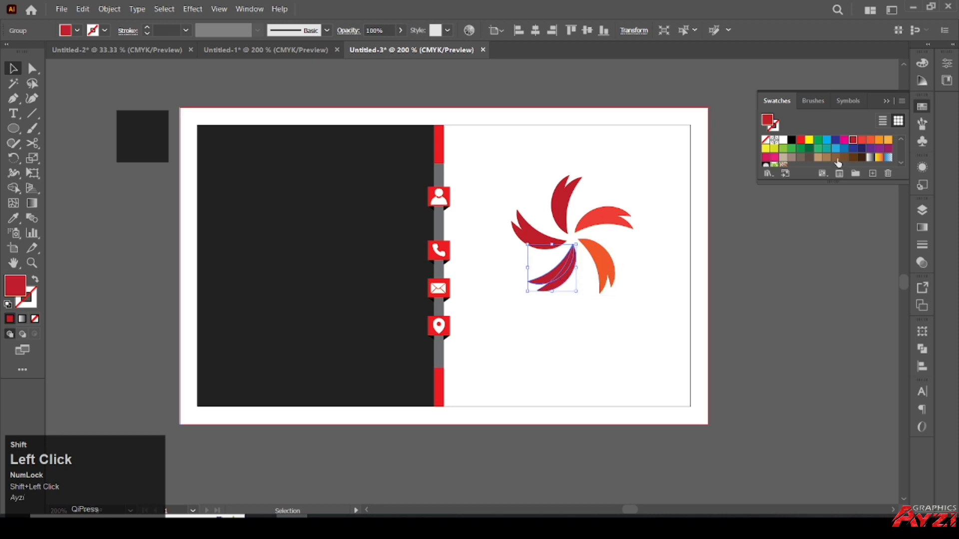
pyautogui.click(878, 141)
pyautogui.click(537, 237)
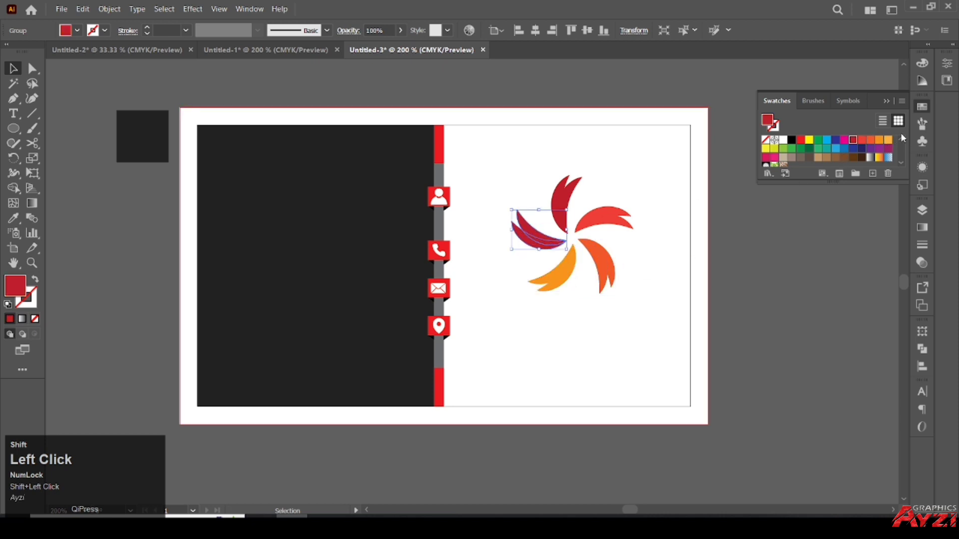
pyautogui.click(888, 143)
# - Select all the swirl crescents, excluding the background rectangle, and group them
pyautogui.click(702, 247)
pyautogui.scroll(-2, 724, 245)
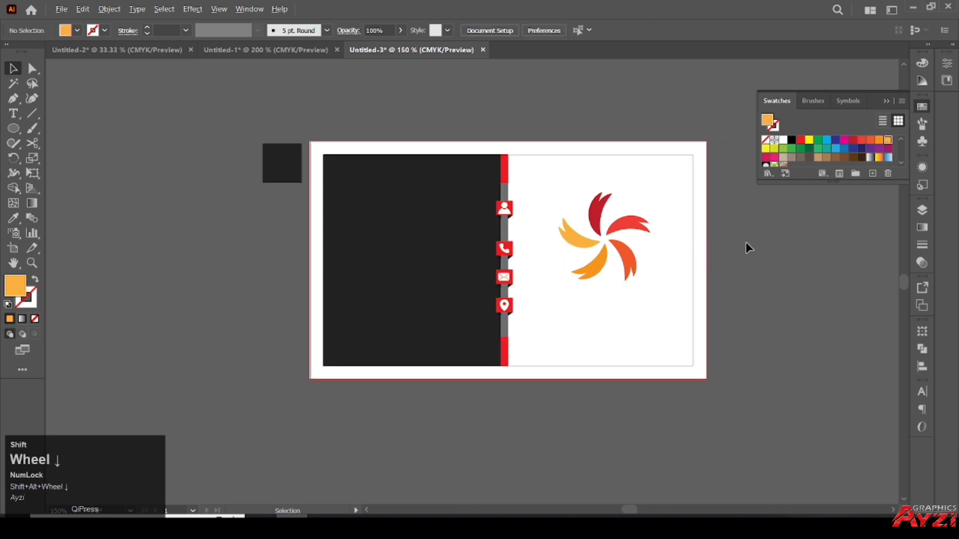
pyautogui.moveTo(553, 140); pyautogui.dragTo(658, 312)
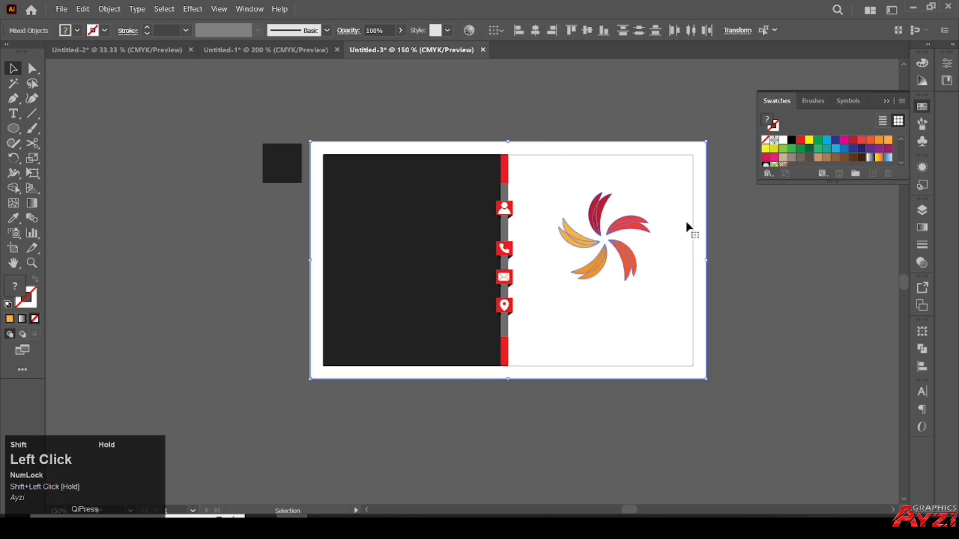
pyautogui.keyDown('shift'); pyautogui.click(688, 194); pyautogui.keyUp('shift')
pyautogui.press('ctrl')
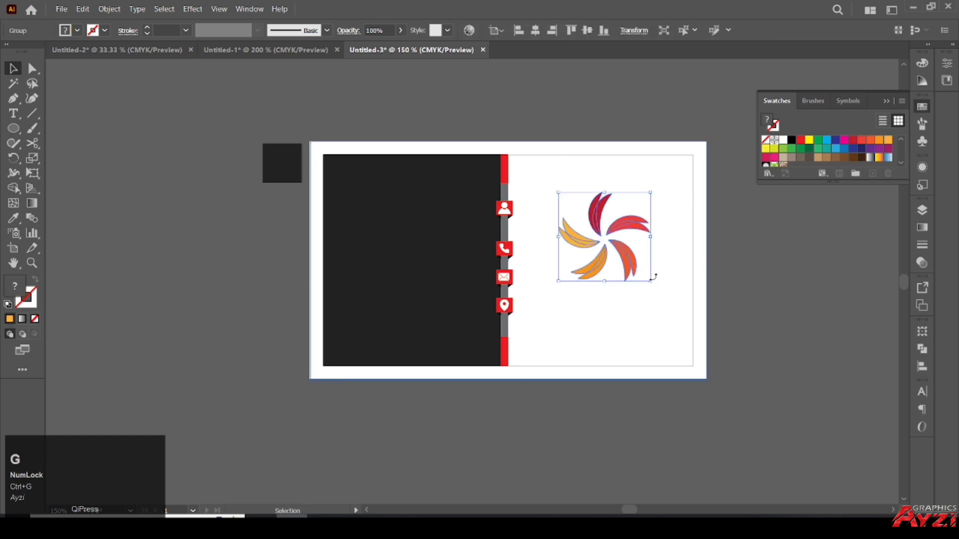
# - Scale the swirl logo down and move it onto the dark left panel
pyautogui.moveTo(651, 282)
pyautogui.mouseDown()
pyautogui.moveTo(635, 253)
pyautogui.moveTo(648, 271)
pyautogui.mouseUp()
pyautogui.moveTo(616, 236); pyautogui.dragTo(420, 236)
pyautogui.moveTo(452, 180); pyautogui.dragTo(485, 210)
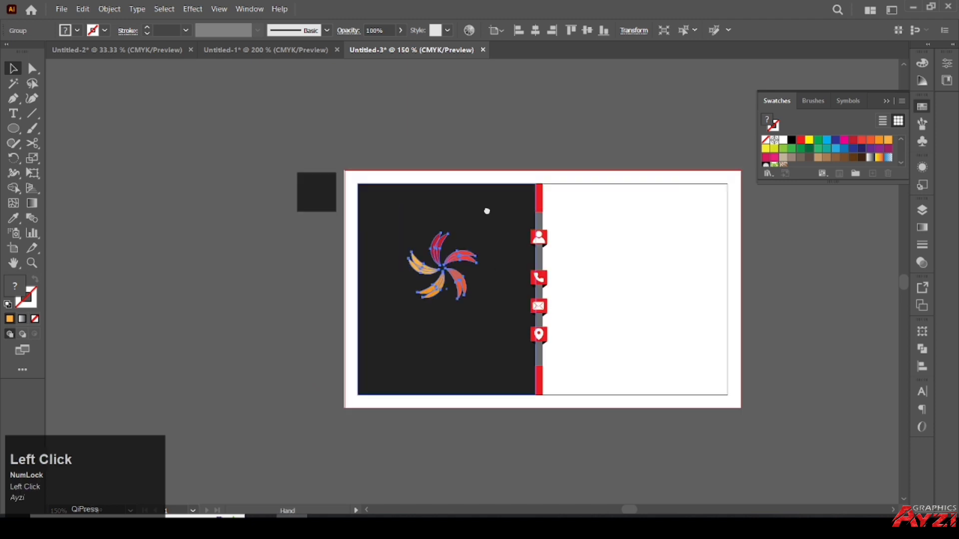
pyautogui.scroll(1, 454, 272)
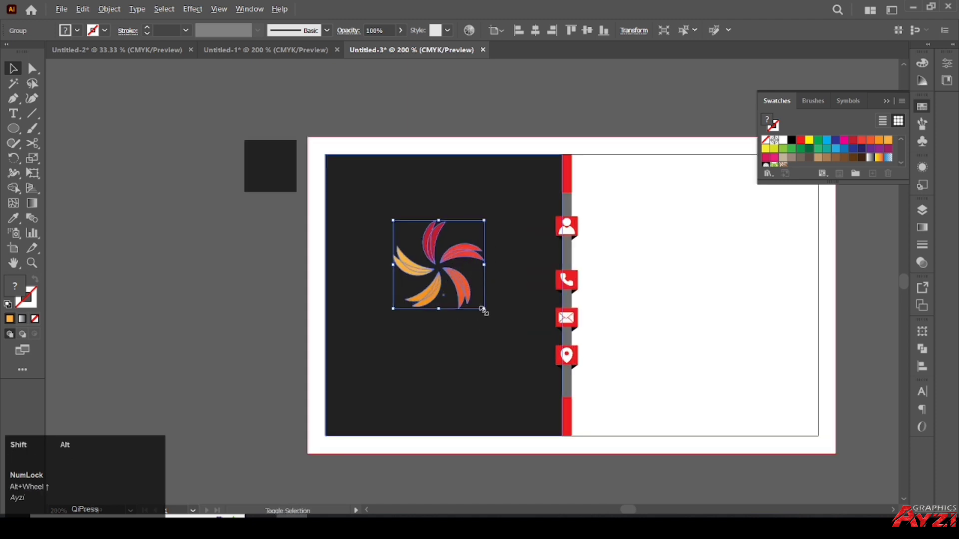
pyautogui.moveTo(483, 310); pyautogui.dragTo(477, 298)
# - Centre the logo horizontally on the dark panel with Horizontal Align Center
pyautogui.keyDown('shift'); pyautogui.click(488, 208); pyautogui.keyUp('shift')
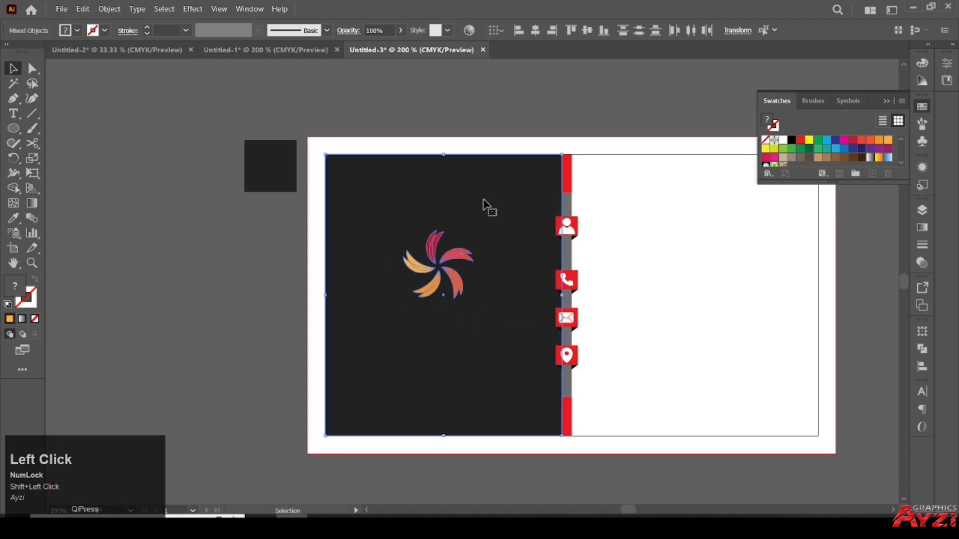
pyautogui.click(921, 367)
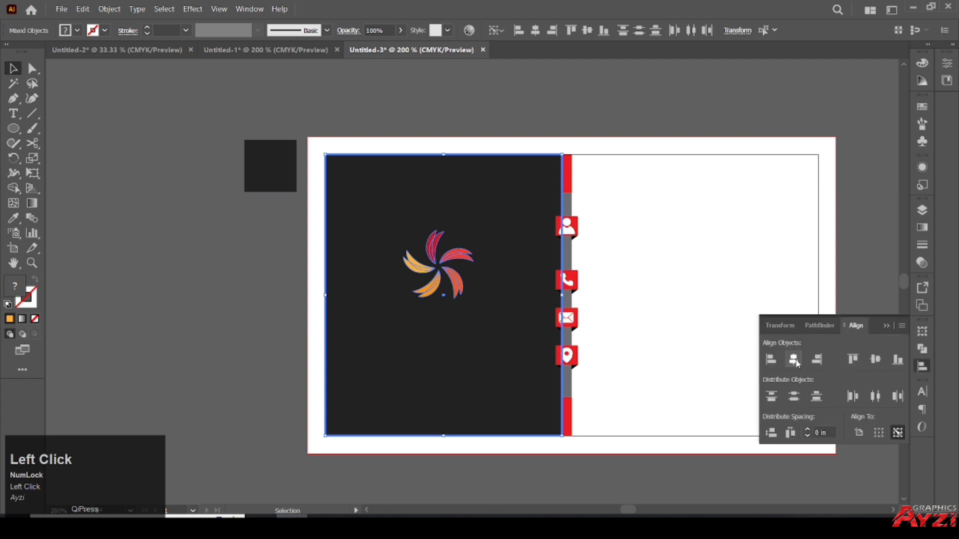
pyautogui.click(793, 359)
pyautogui.click(887, 325)
# - Enlarge the logo slightly about its centre
pyautogui.click(873, 248)
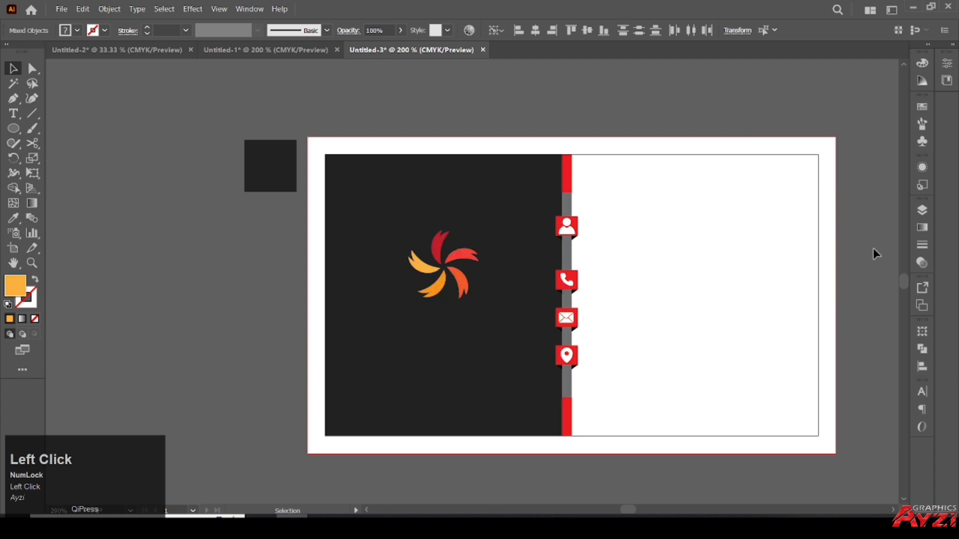
pyautogui.scroll(-1, 808, 243)
pyautogui.moveTo(835, 243); pyautogui.dragTo(787, 227)
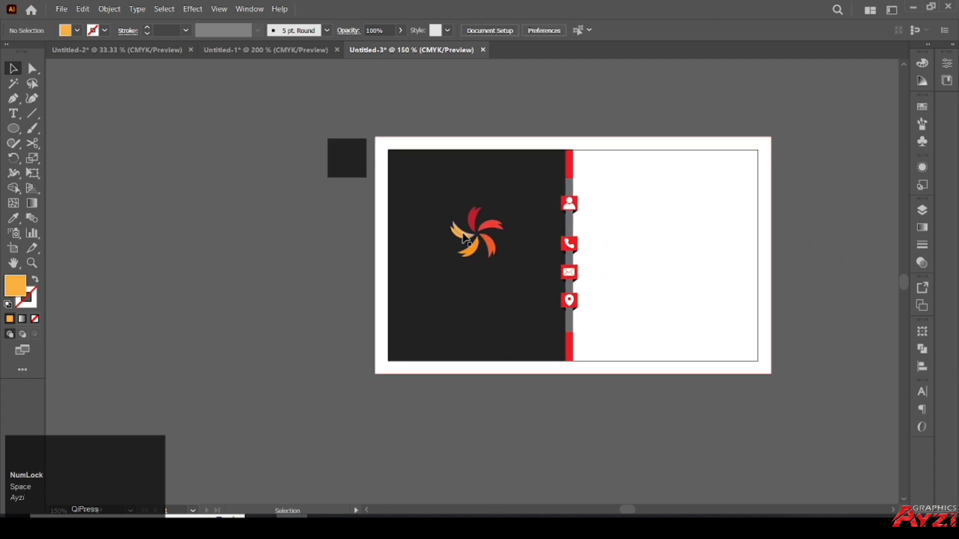
pyautogui.click(493, 255)
pyautogui.moveTo(503, 257); pyautogui.dragTo(513, 266)
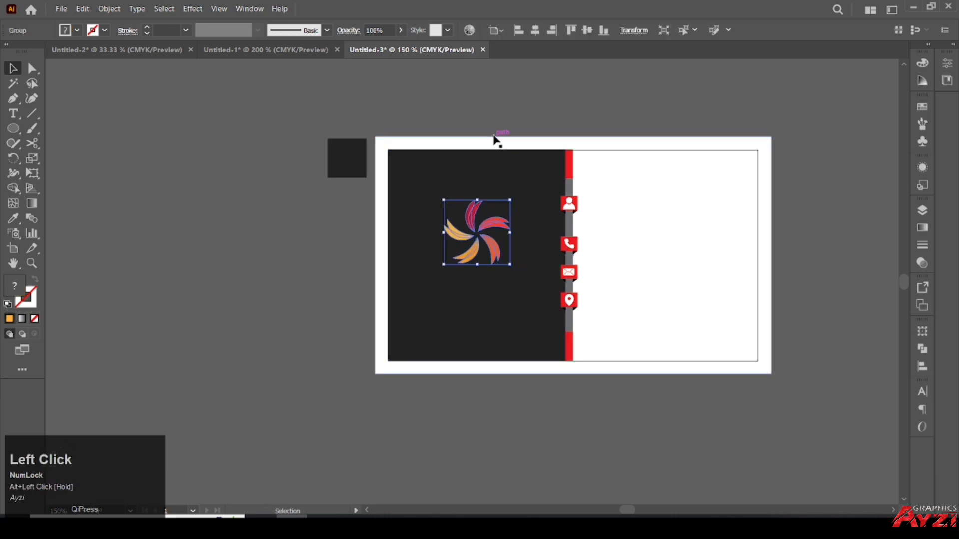
pyautogui.click(534, 139)
# - Shrink the logo back a touch about its centre on the panel
pyautogui.moveTo(535, 140); pyautogui.dragTo(520, 179)
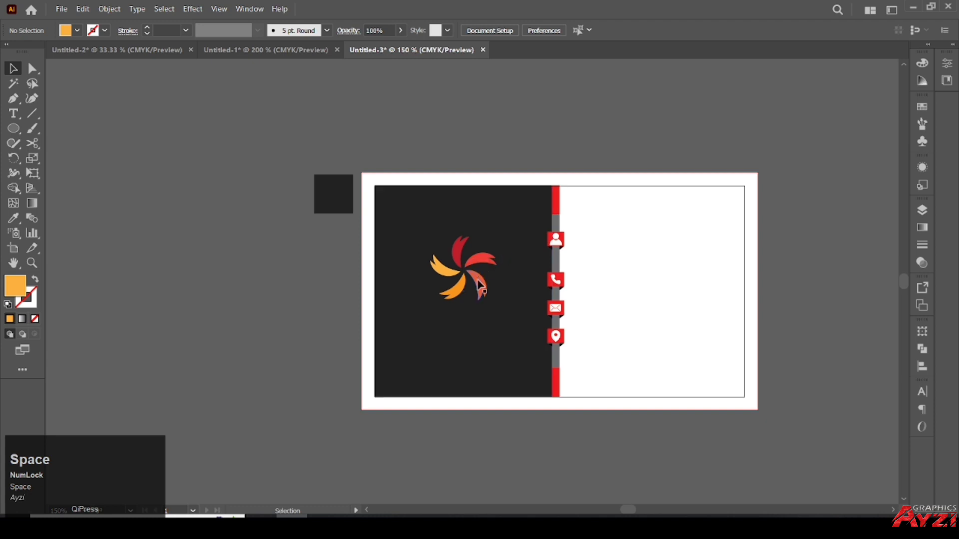
pyautogui.click(464, 255)
pyautogui.click(492, 145)
pyautogui.click(481, 285)
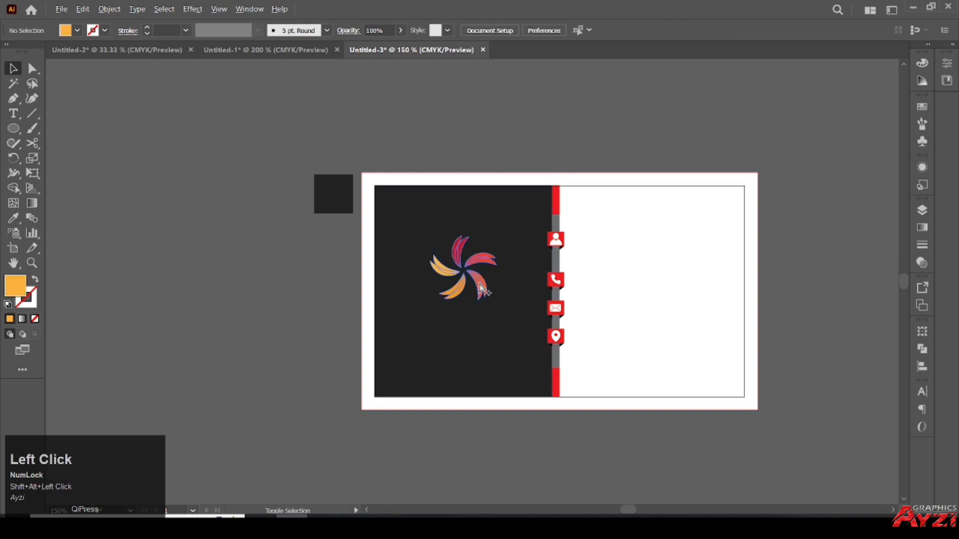
pyautogui.moveTo(498, 301); pyautogui.dragTo(498, 300)
pyautogui.click(493, 212)
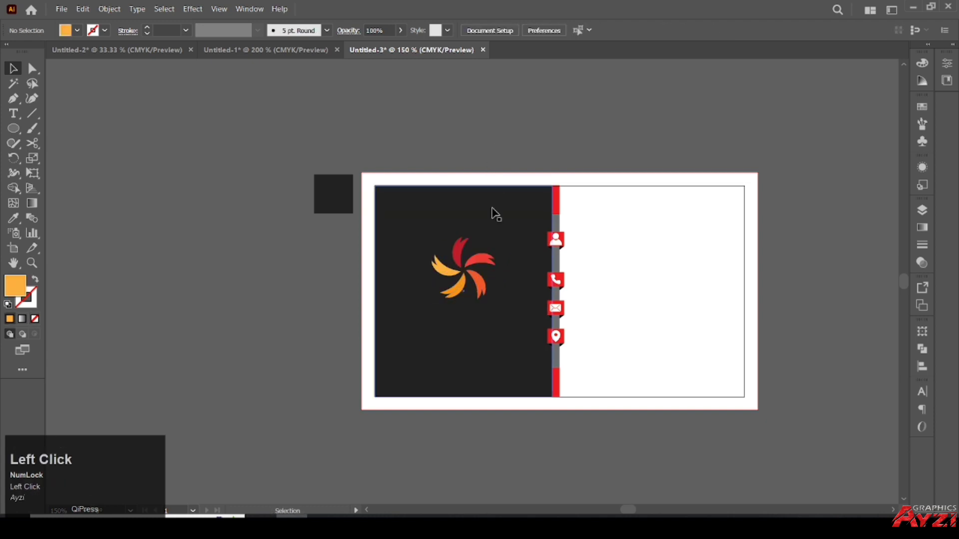
pyautogui.scroll(1, 480, 282)
pyautogui.moveTo(559, 233); pyautogui.dragTo(557, 215)
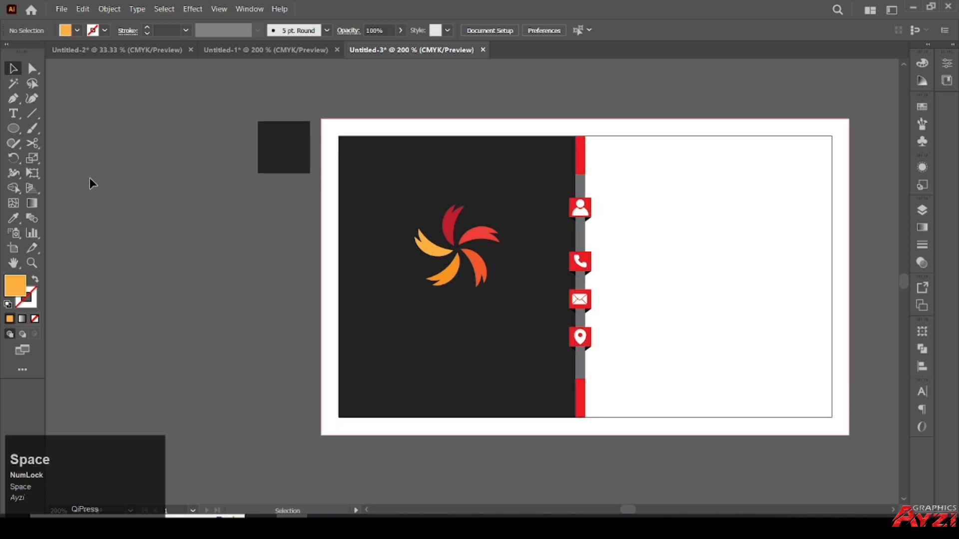
pyautogui.click(14, 114)
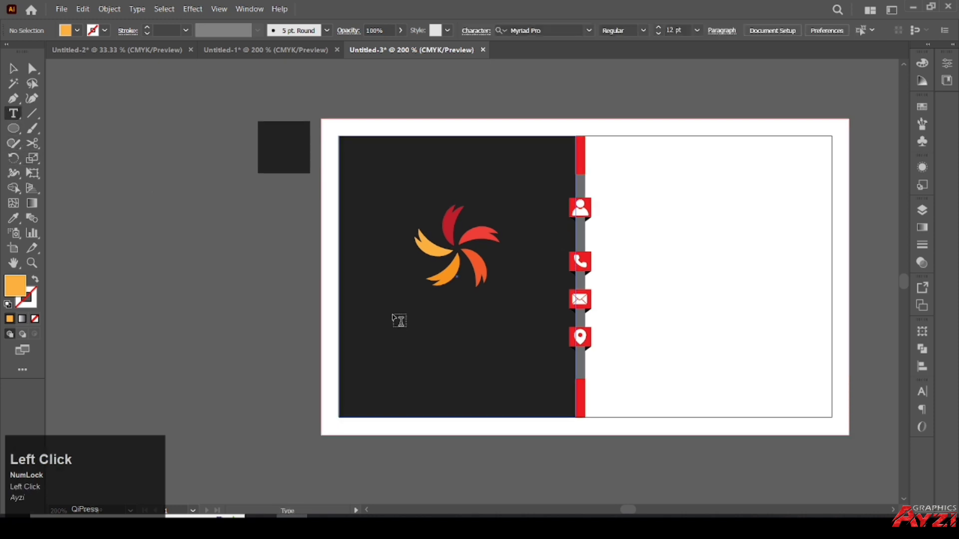
# - Type 'Company Name' on a new text line below the logo
pyautogui.click(396, 318)
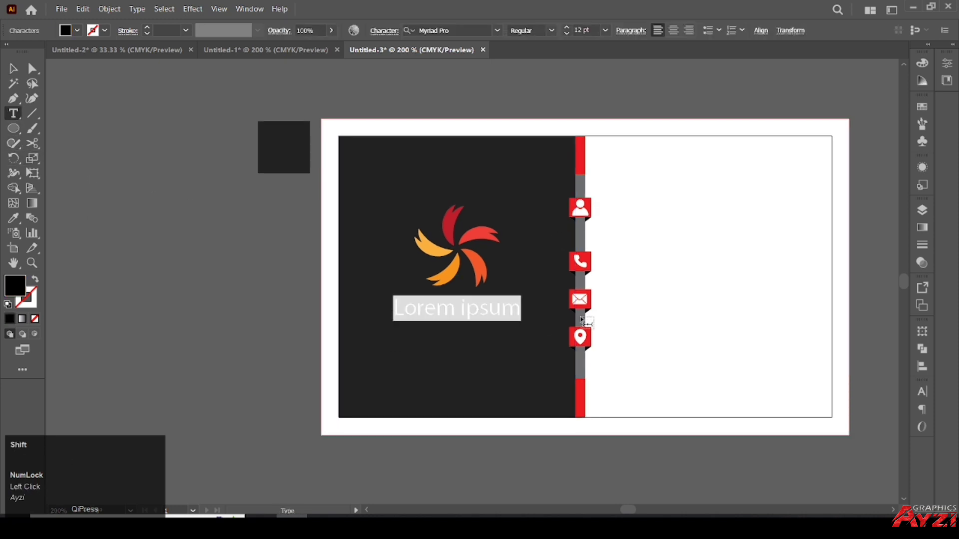
pyautogui.write('Compant')
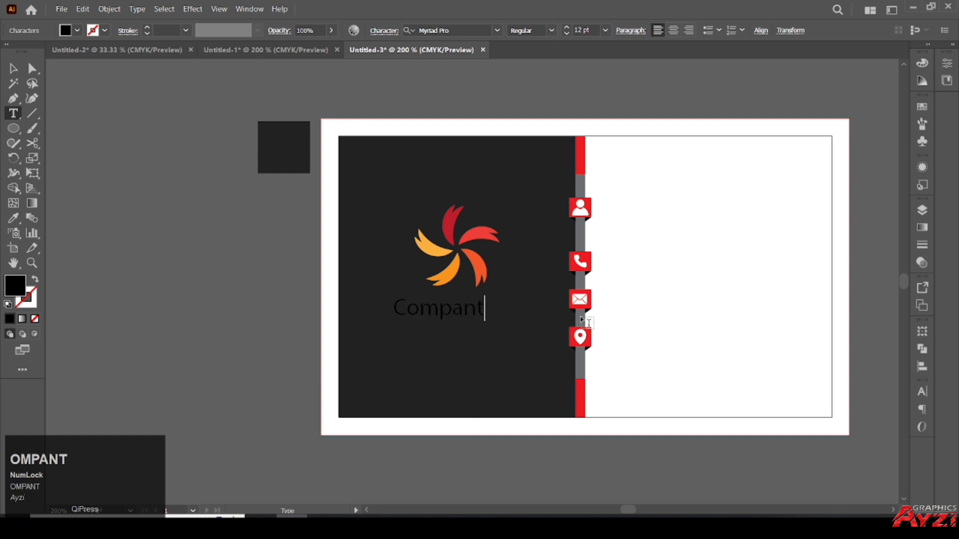
pyautogui.press('BackSpace')
pyautogui.write('y Name')
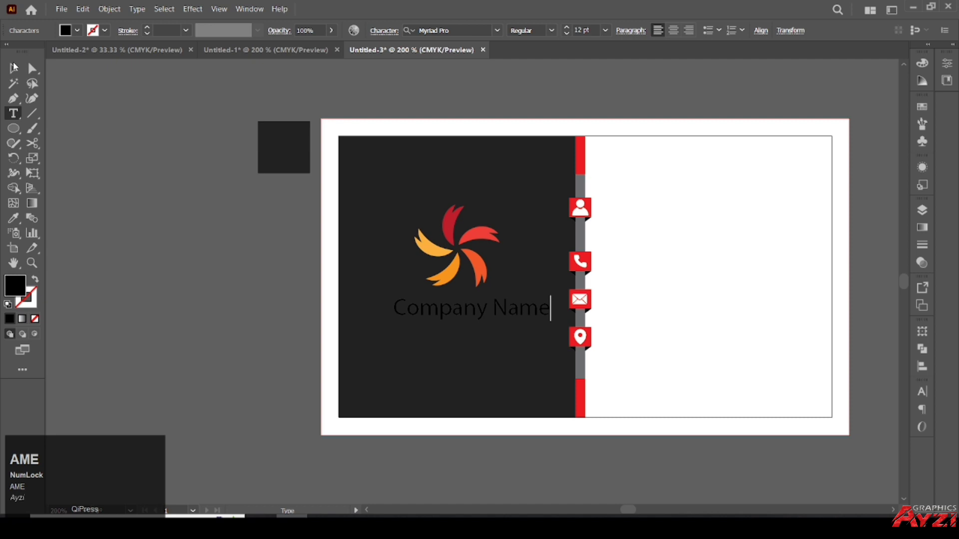
pyautogui.click(14, 67)
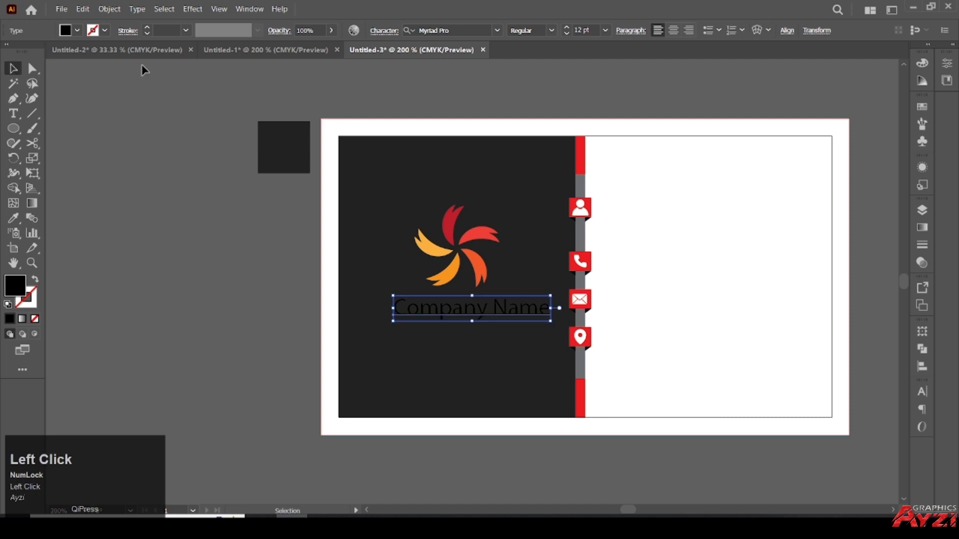
# - Set the company name in Copperplate Gothic Bold, 10 pt, coloured white
pyautogui.click(497, 31)
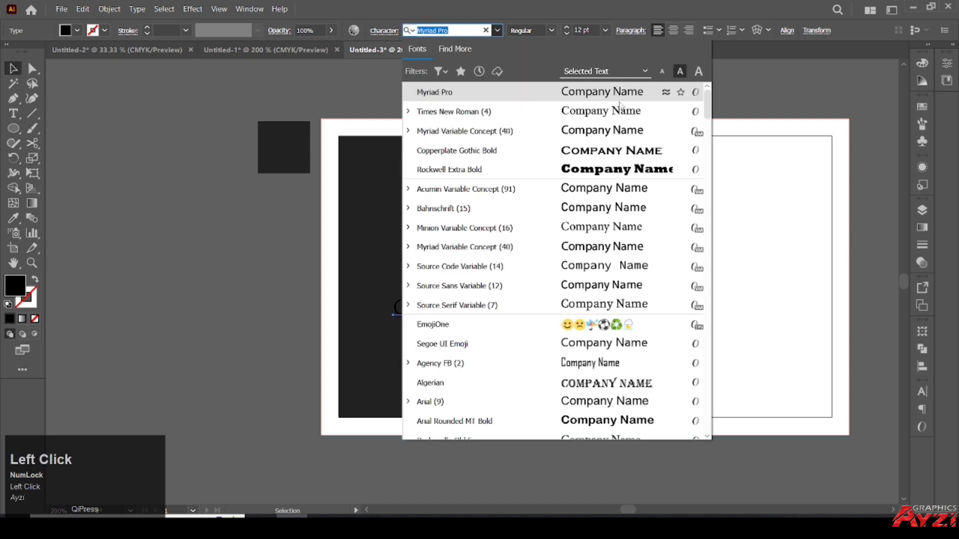
pyautogui.click(591, 154)
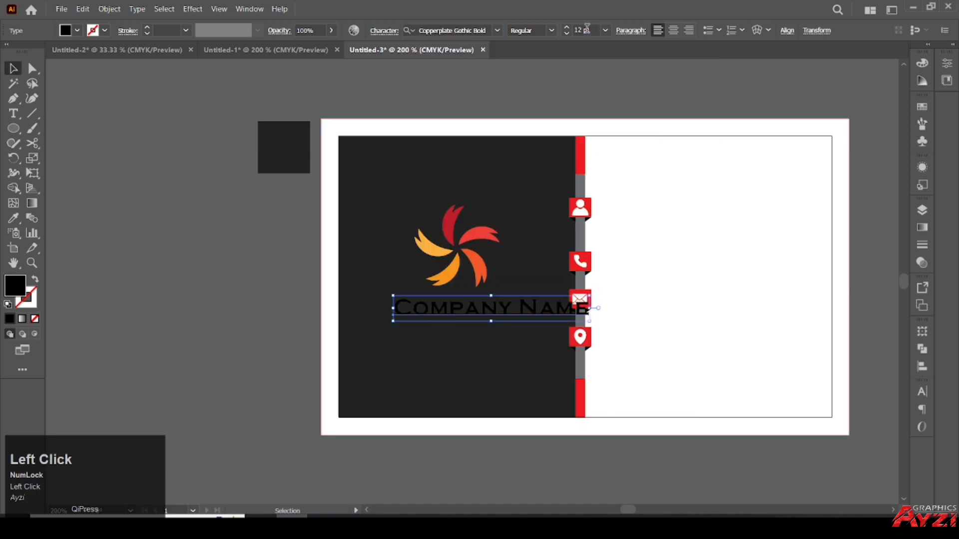
pyautogui.scroll(-2, 586, 29)
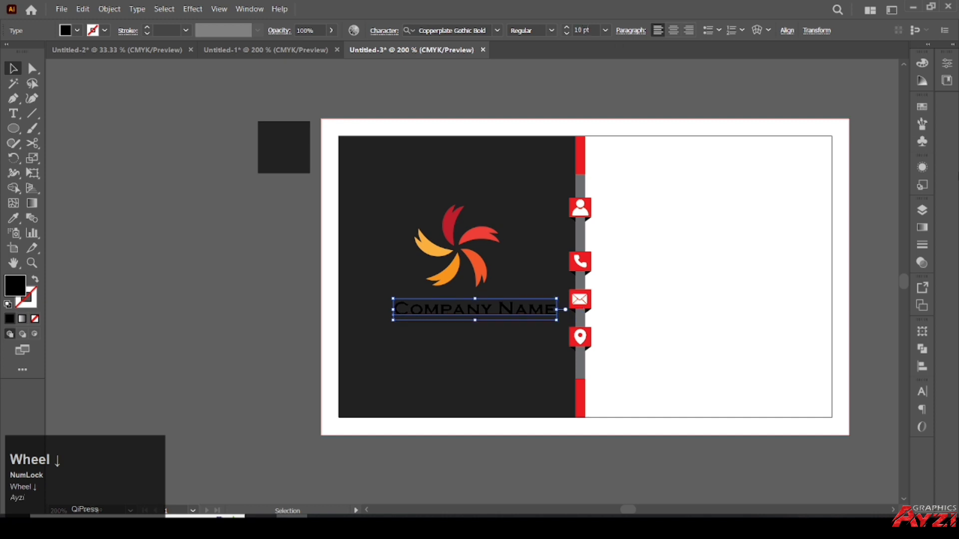
pyautogui.click(922, 106)
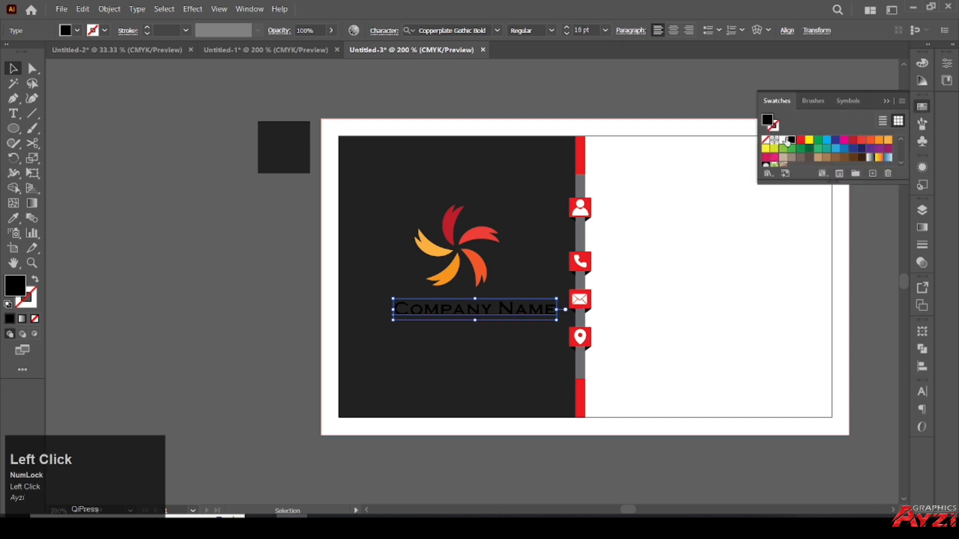
pyautogui.click(785, 140)
# - Move the company name under the logo and centre both horizontally
pyautogui.click(626, 141)
pyautogui.moveTo(504, 317); pyautogui.dragTo(488, 297)
pyautogui.keyDown('shift'); pyautogui.click(478, 266); pyautogui.keyUp('shift')
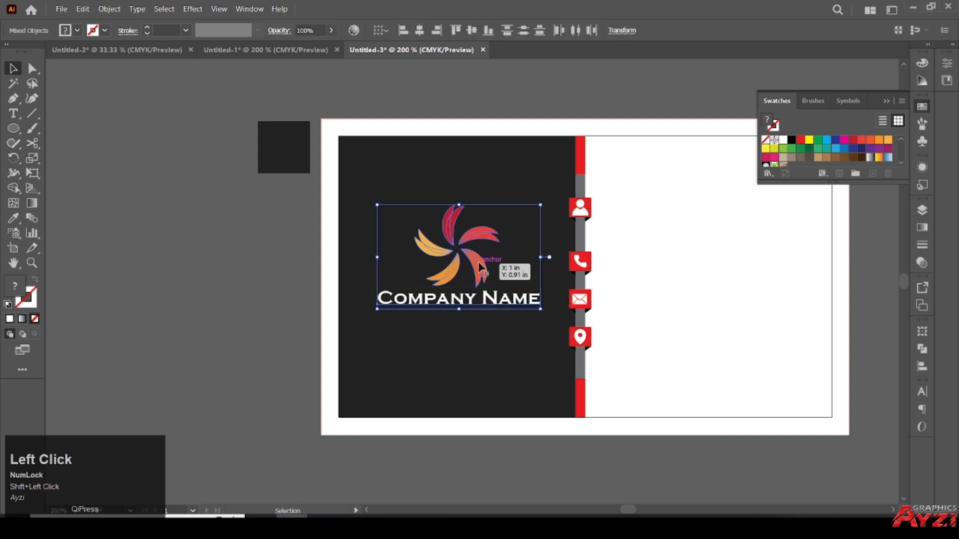
pyautogui.click(921, 366)
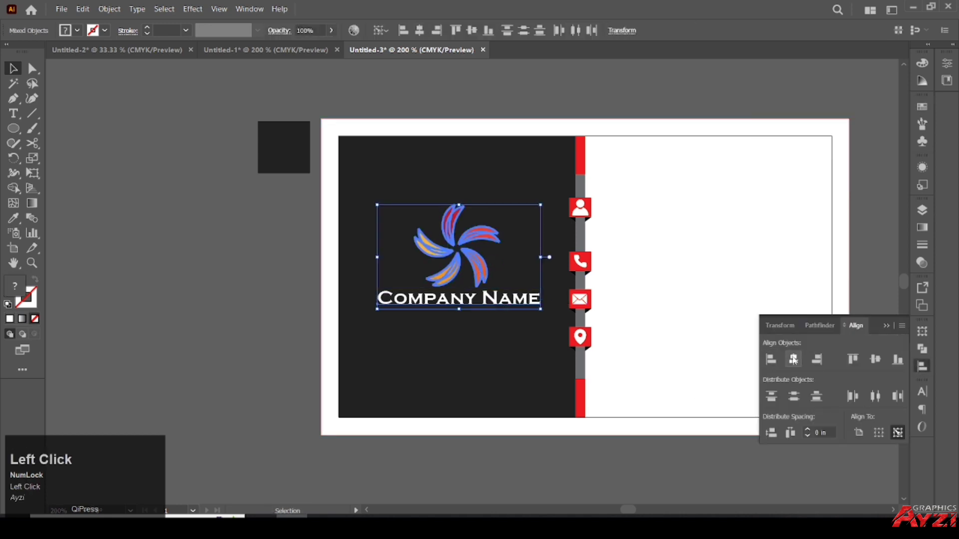
pyautogui.click(794, 359)
pyautogui.click(885, 325)
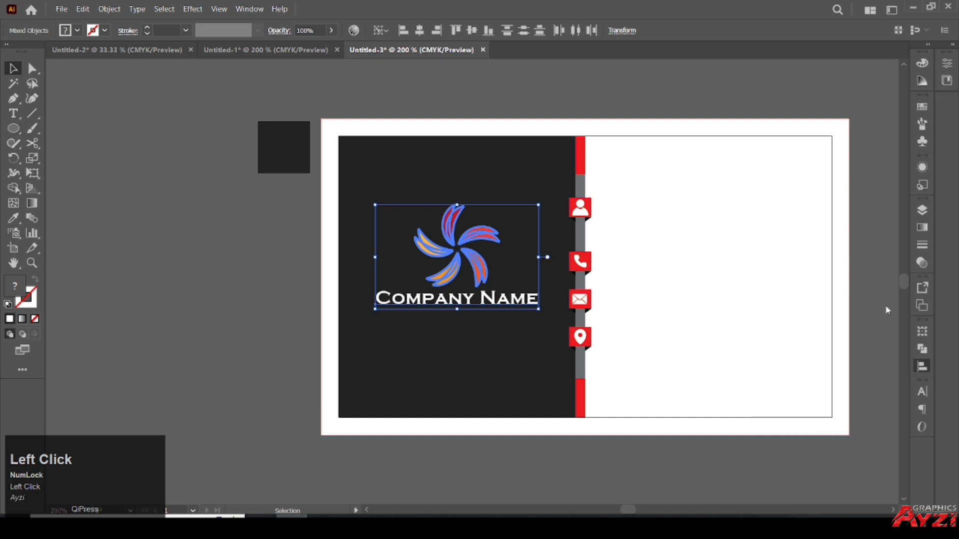
pyautogui.click(877, 259)
# - Duplicate the company name below it and change the copy to 'Slogan Here'
pyautogui.keyDown('alt'); pyautogui.scroll(2, 503, 303); pyautogui.keyUp('alt')
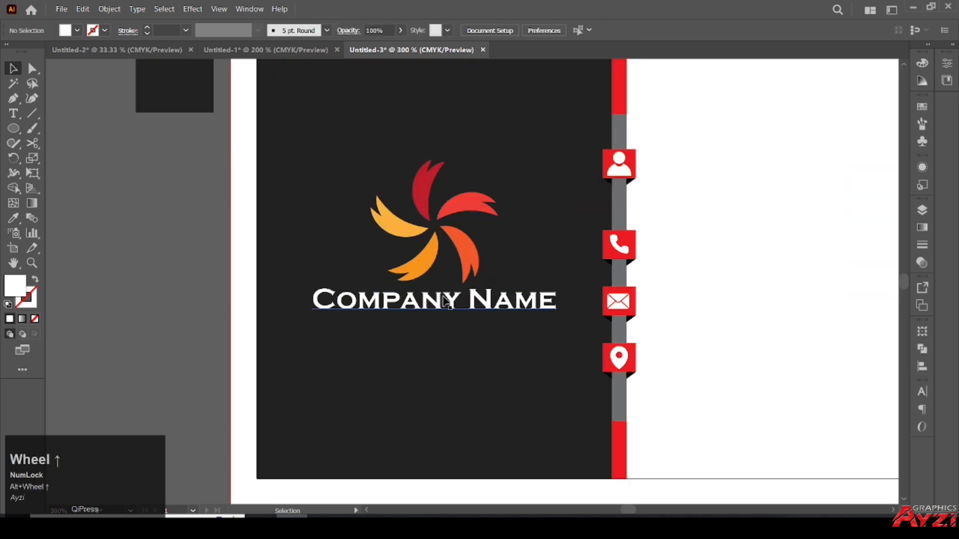
pyautogui.moveTo(452, 303); pyautogui.dragTo(449, 325)
pyautogui.tripleClick(452, 324)
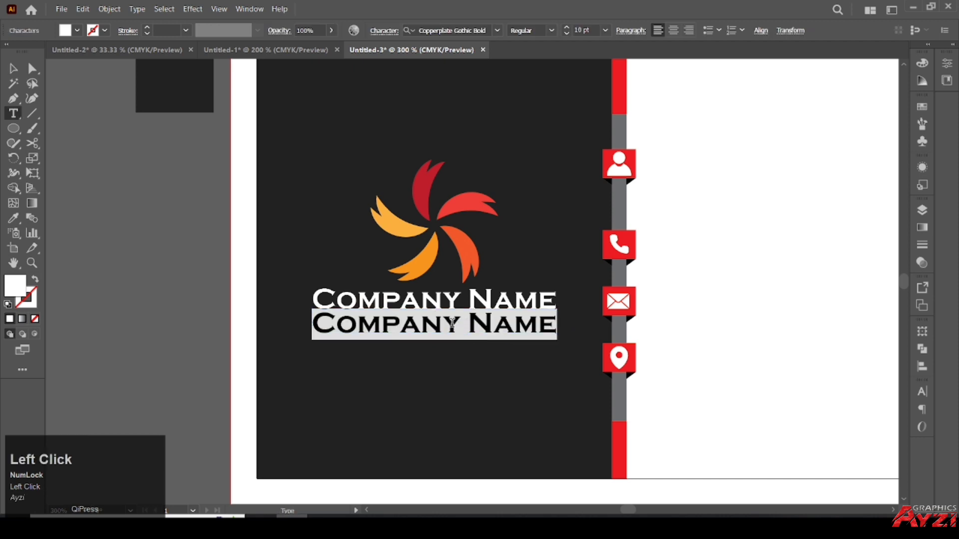
pyautogui.write('Slogan ')
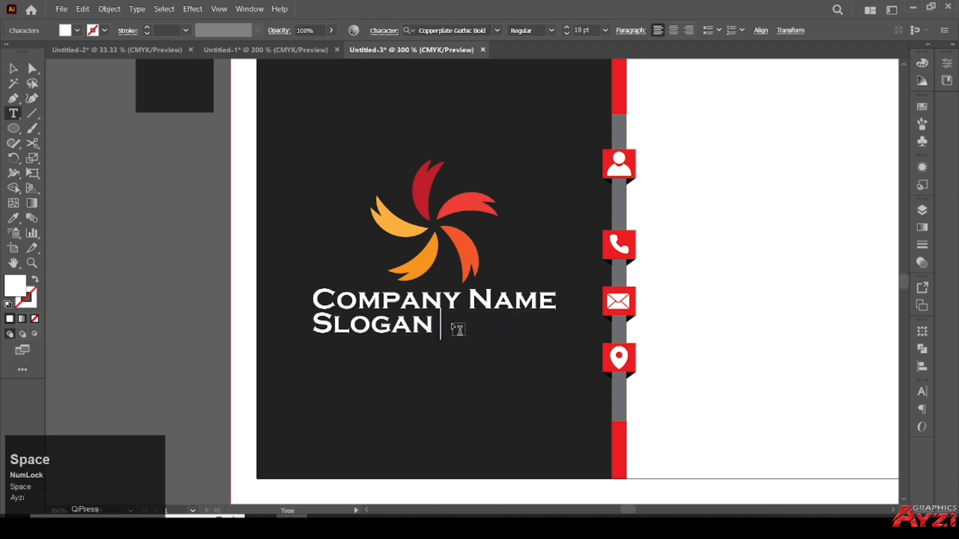
pyautogui.write('Here')
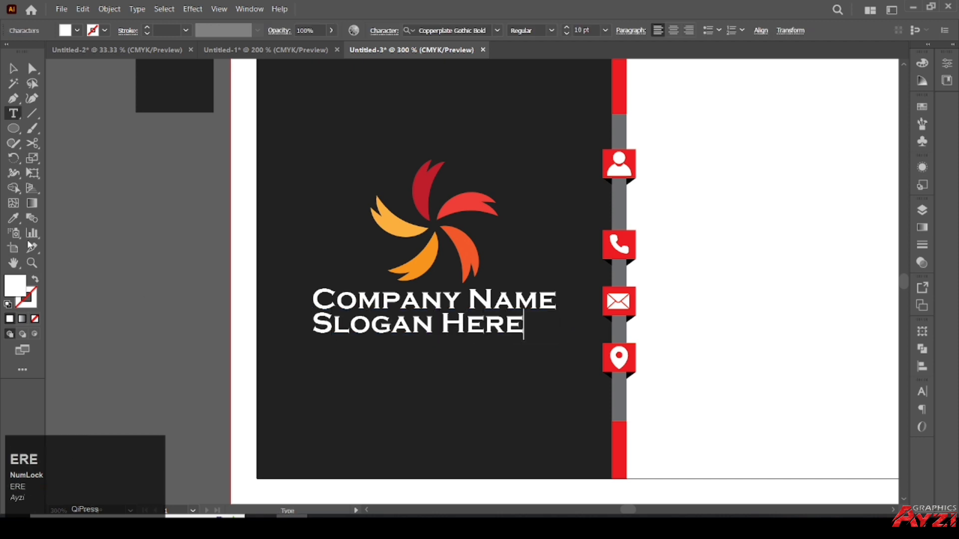
pyautogui.click(12, 68)
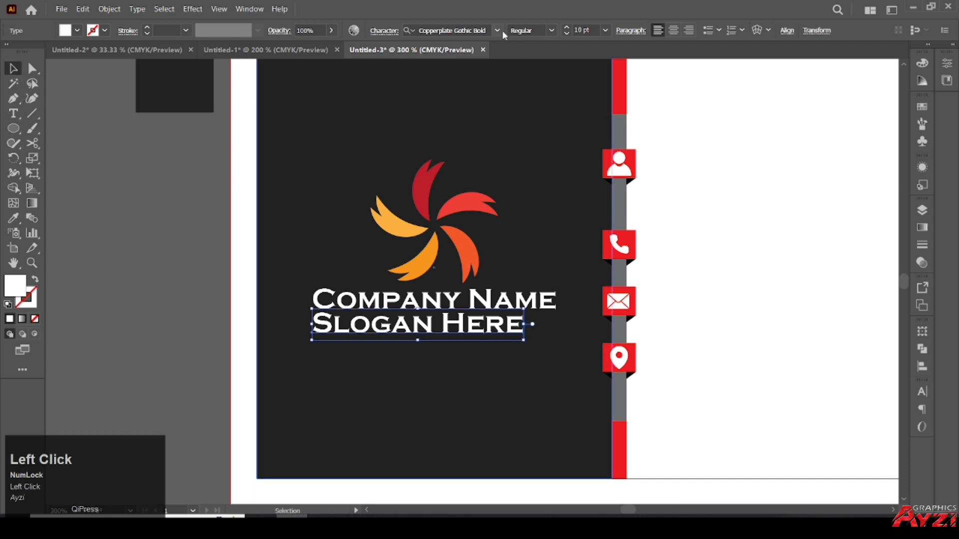
# - Set the slogan in Times New Roman Italic at 9 pt
pyautogui.click(498, 30)
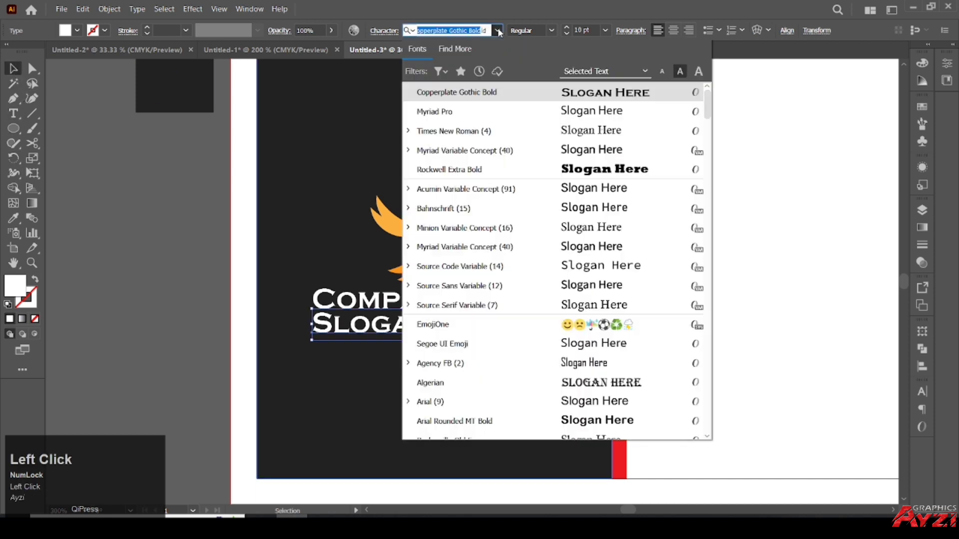
pyautogui.click(489, 132)
pyautogui.click(552, 31)
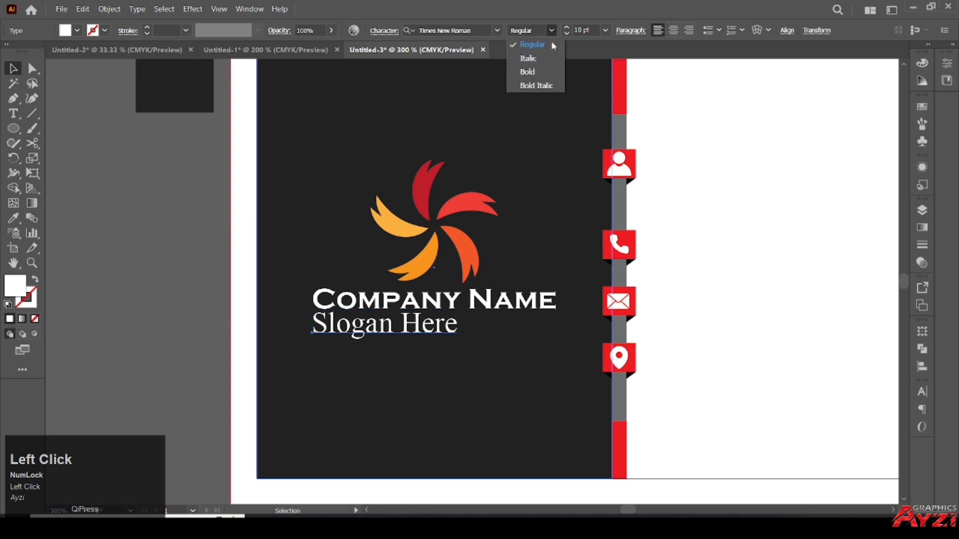
pyautogui.click(537, 59)
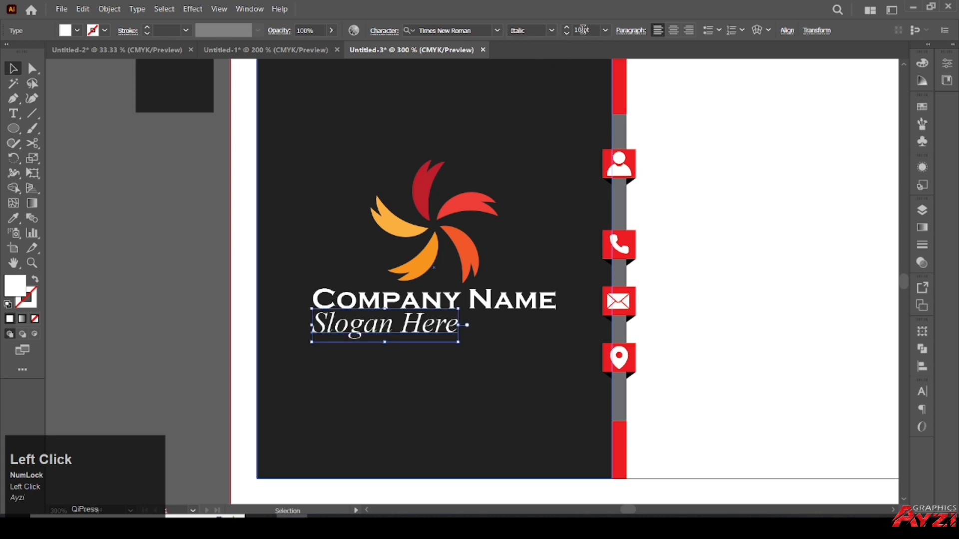
pyautogui.scroll(-1, 582, 29)
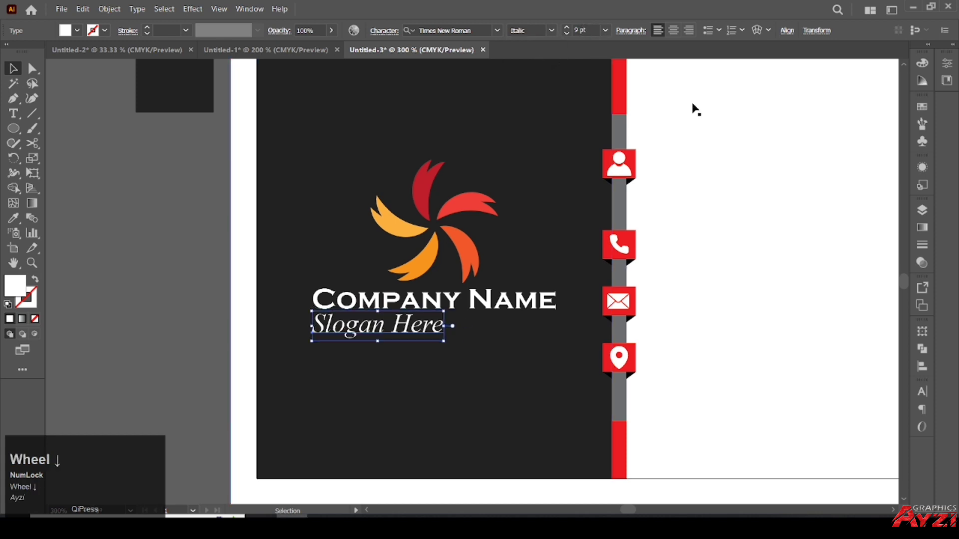
# - Centre the slogan horizontally beneath the company name
pyautogui.click(480, 302)
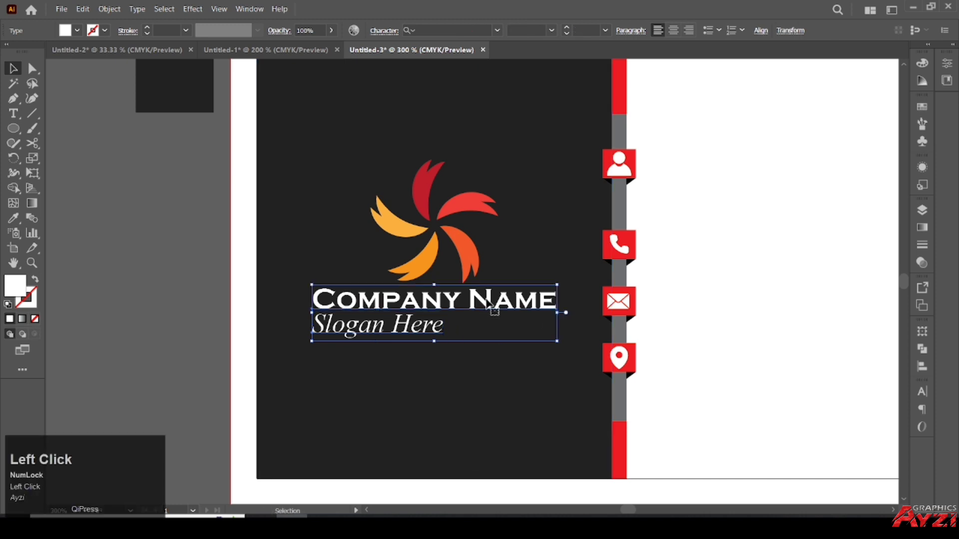
pyautogui.click(927, 370)
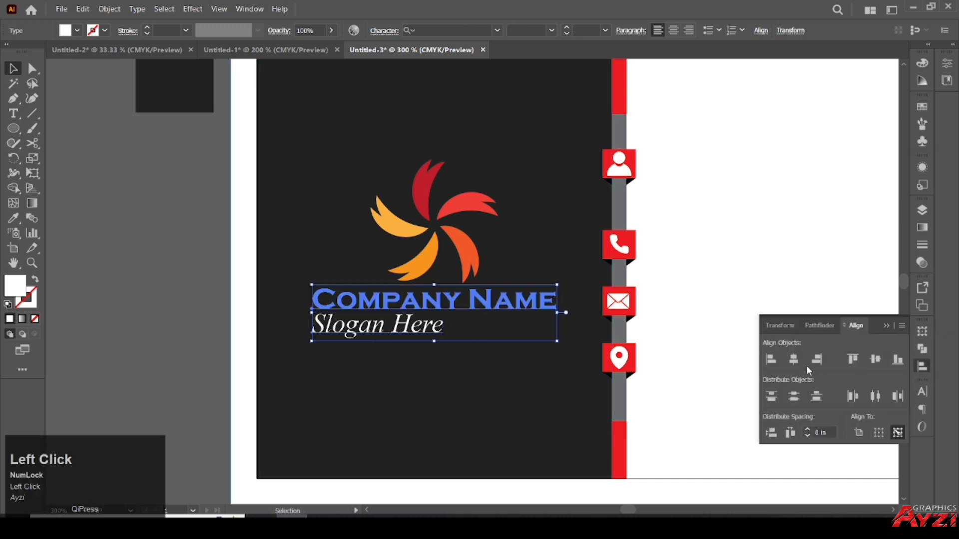
pyautogui.click(794, 359)
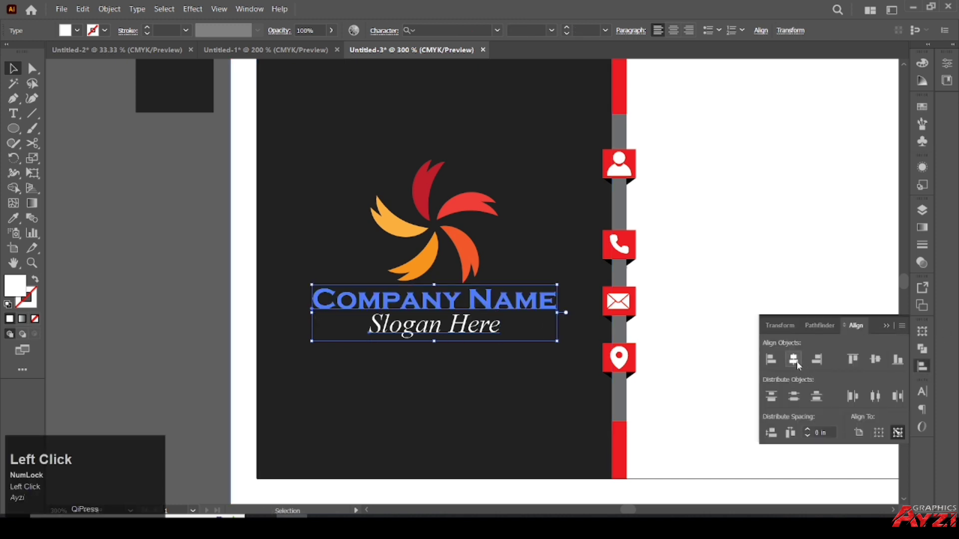
pyautogui.click(887, 325)
pyautogui.click(766, 256)
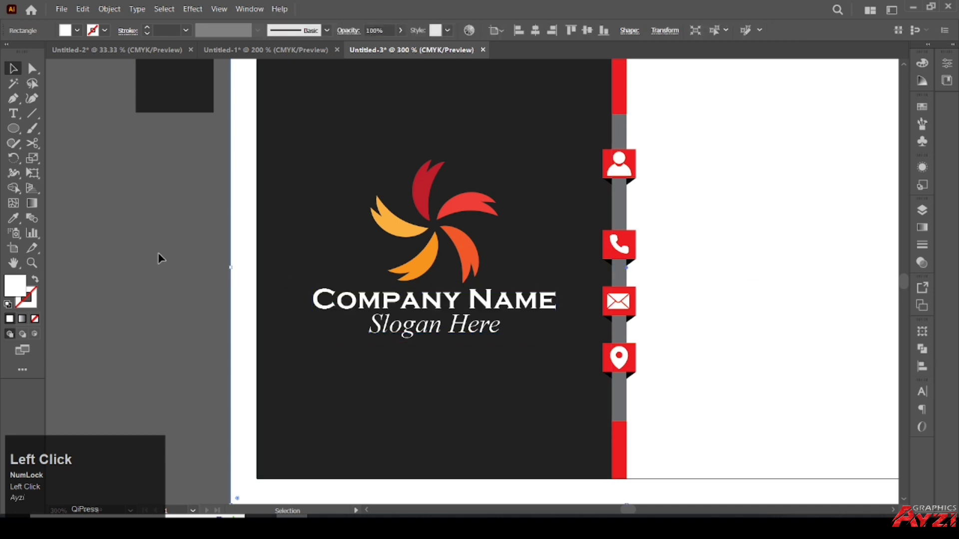
# - Group the swirl logo, company name and slogan together
pyautogui.scroll(-2, 182, 254)
pyautogui.moveTo(320, 240); pyautogui.dragTo(318, 254)
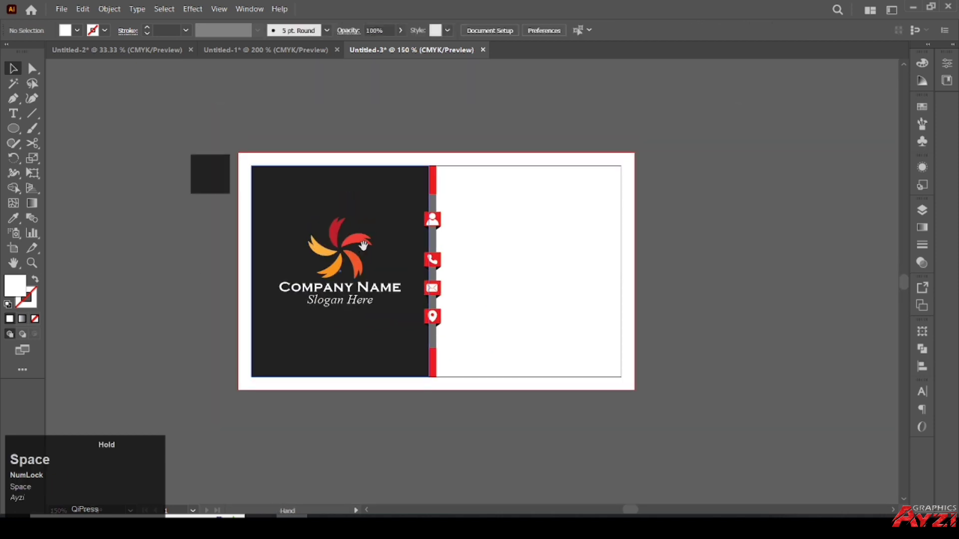
pyautogui.scroll(1, 350, 263)
pyautogui.scroll(1, 350, 264)
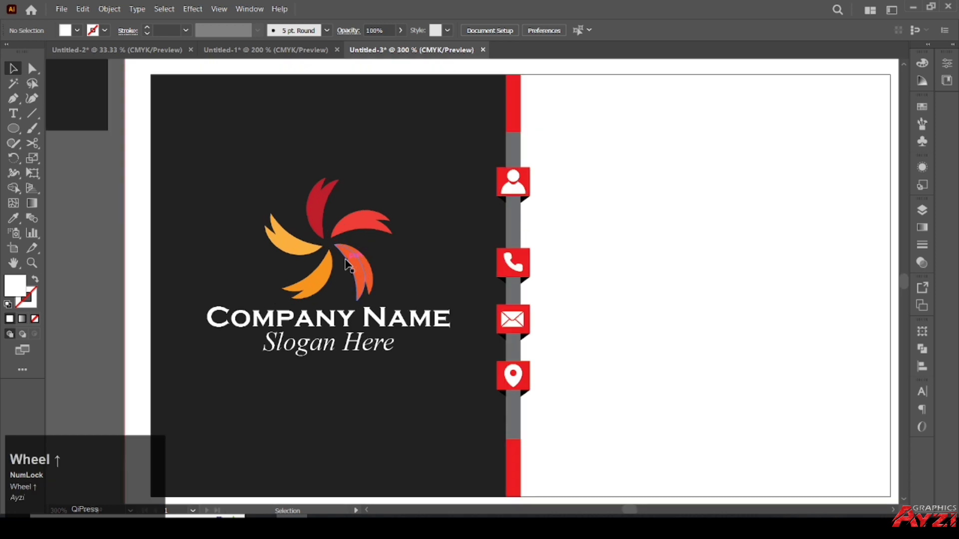
pyautogui.click(352, 264)
pyautogui.keyDown('shift'); pyautogui.click(349, 322); pyautogui.keyUp('shift')
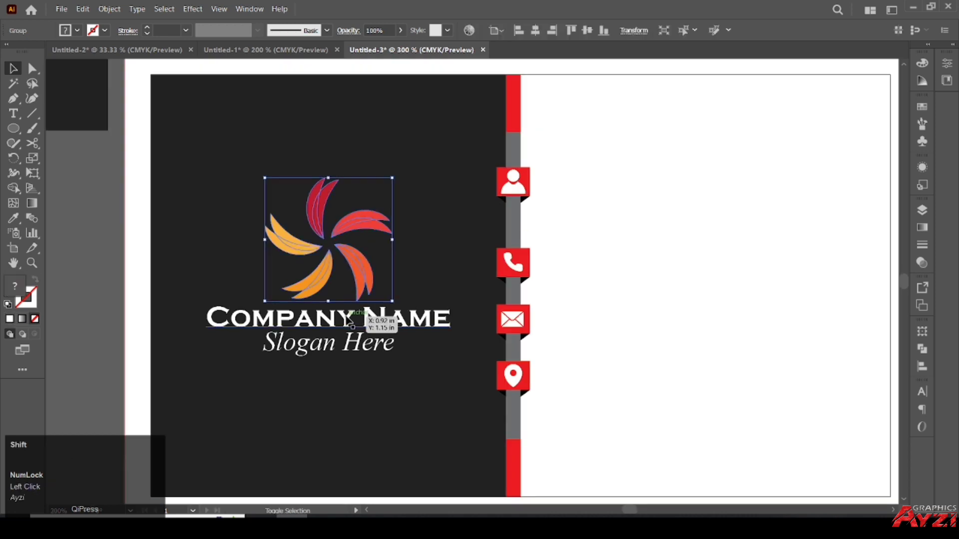
pyautogui.keyDown('shift'); pyautogui.click(357, 349); pyautogui.keyUp('shift')
pyautogui.hotkey('ctrl', 'g')
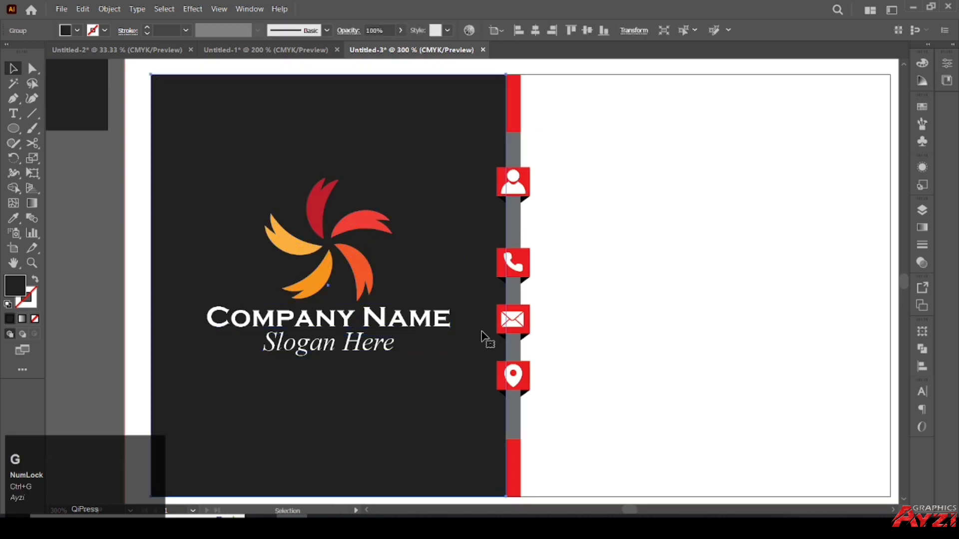
pyautogui.scroll(-1, 248, 227)
pyautogui.click(339, 273)
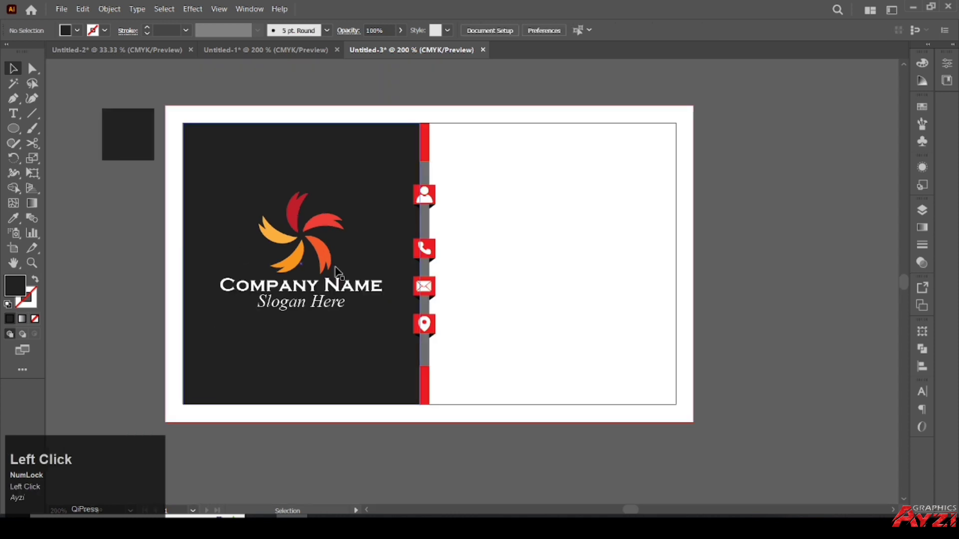
# - Undo an accidental logo move and regroup the logo with both text lines
pyautogui.moveTo(328, 259); pyautogui.dragTo(364, 251)
pyautogui.hotkey('ctrl', 'z')
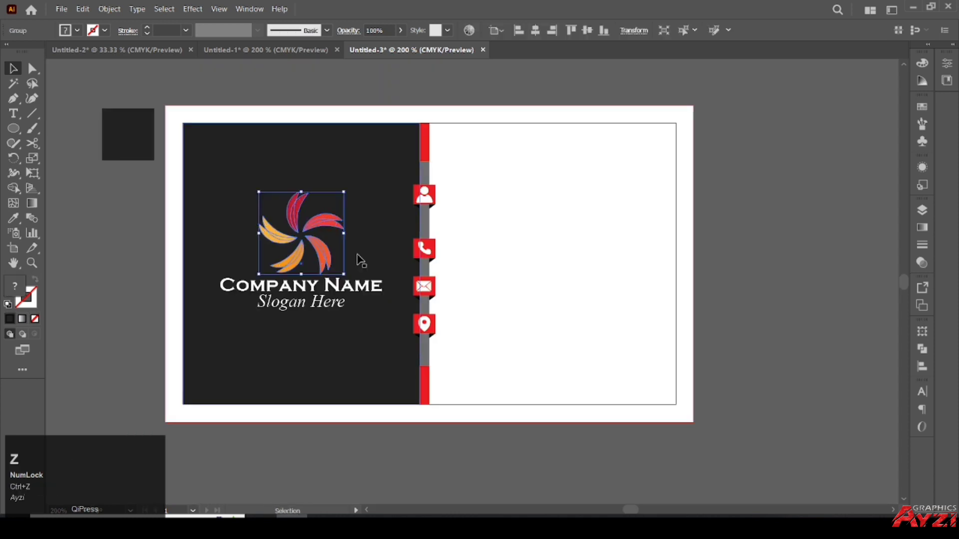
pyautogui.click(311, 284)
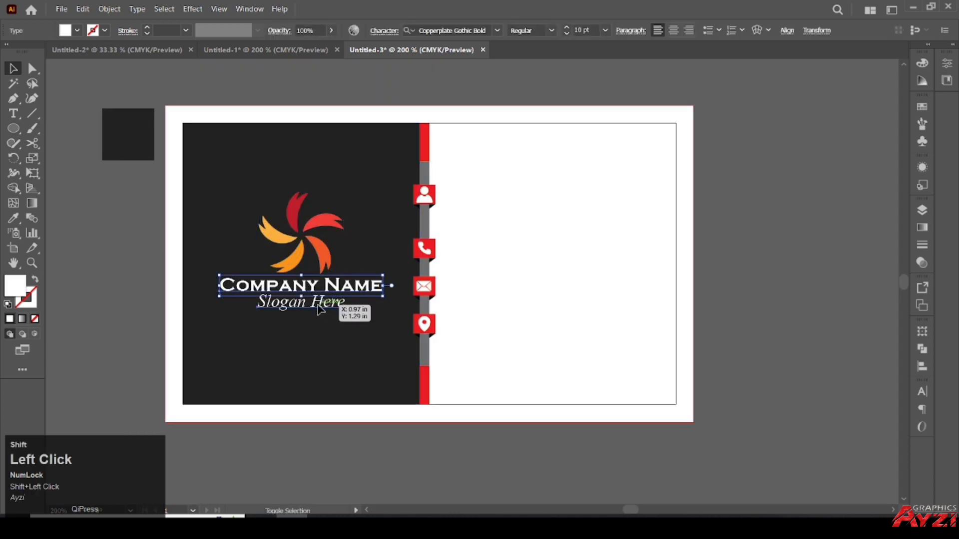
pyautogui.keyDown('shift'); pyautogui.click(322, 304); pyautogui.keyUp('shift')
pyautogui.keyDown('shift'); pyautogui.click(326, 248); pyautogui.keyUp('shift')
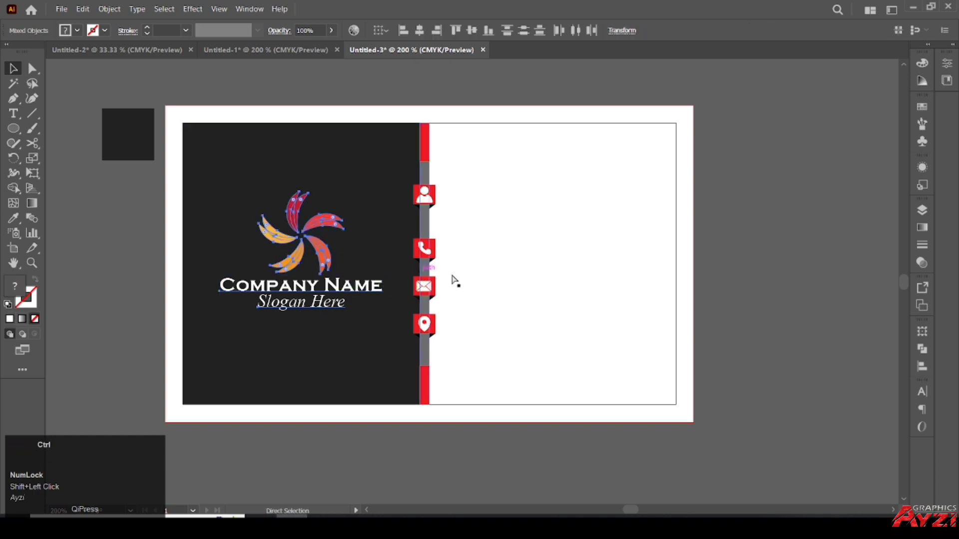
pyautogui.hotkey('ctrl', 'g')
pyautogui.click(332, 256)
# - Centre the logo group horizontally and vertically on the dark panel as key object
pyautogui.click(139, 217)
pyautogui.click(308, 233)
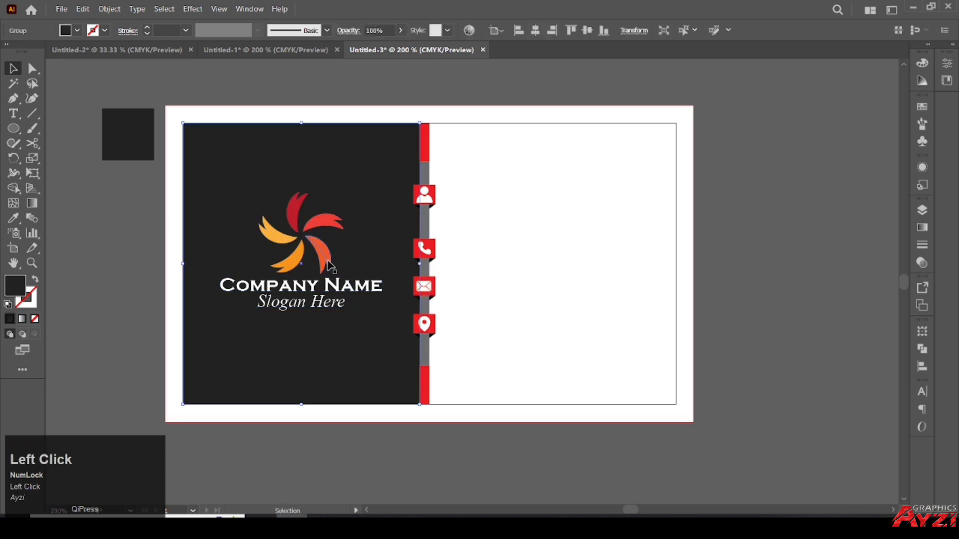
pyautogui.click(327, 262)
pyautogui.keyDown('shift'); pyautogui.click(357, 176); pyautogui.keyUp('shift')
pyautogui.click(349, 179)
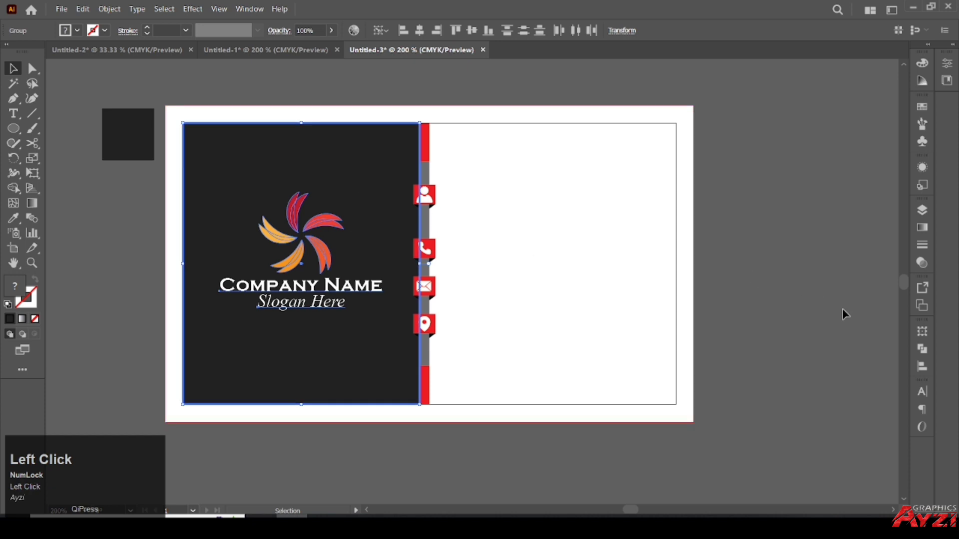
pyautogui.click(922, 367)
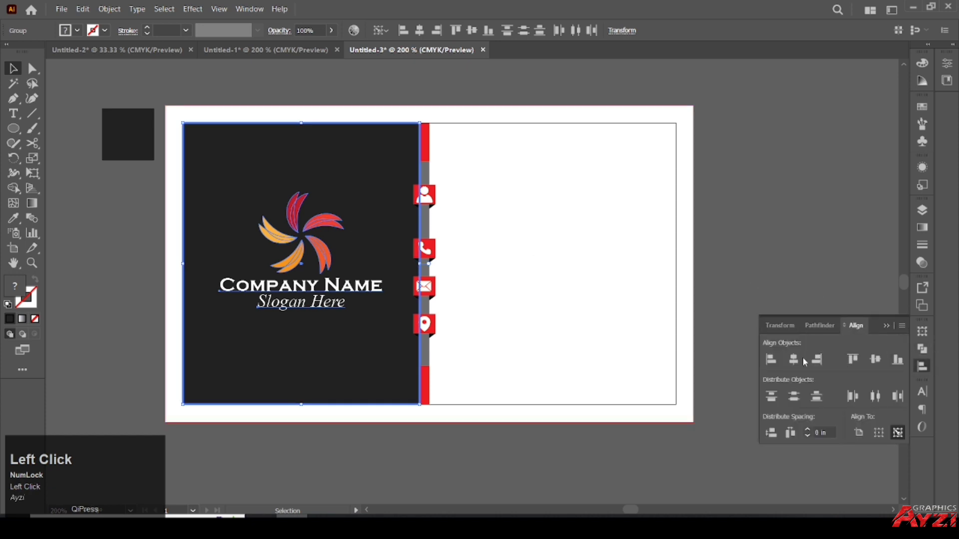
pyautogui.click(794, 360)
pyautogui.click(877, 361)
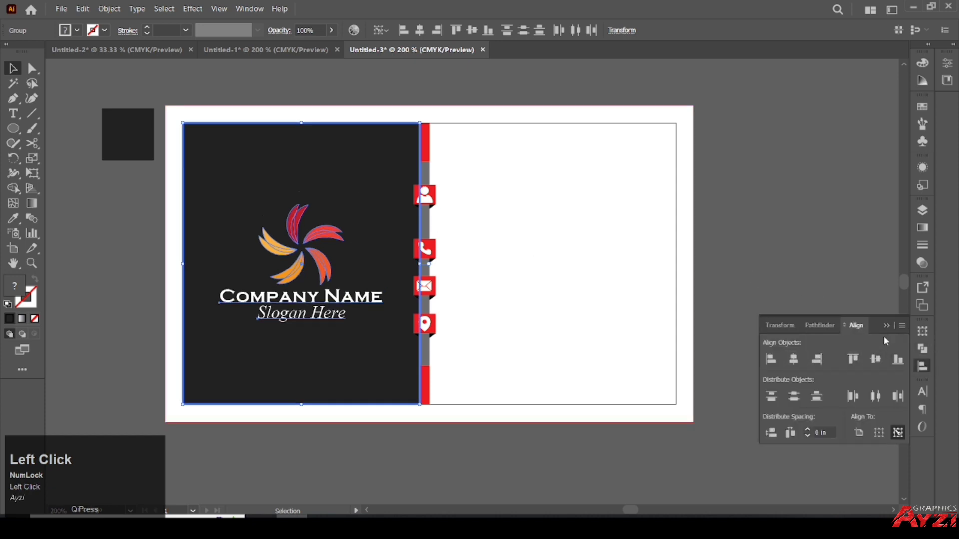
pyautogui.click(888, 327)
pyautogui.click(744, 233)
pyautogui.scroll(-1, 747, 235)
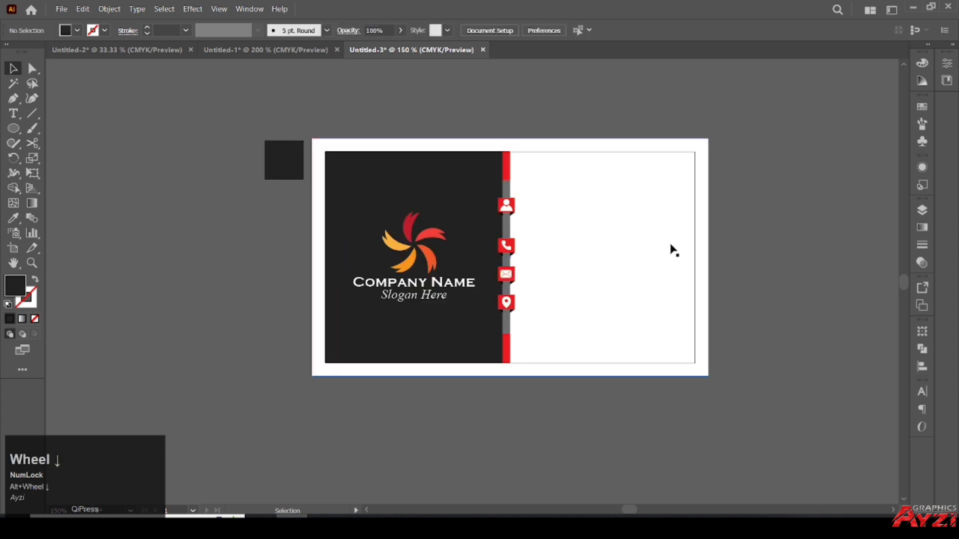
# - Shrink the logo, company name and slogan block about its centre to roughly 0.93 in wide
pyautogui.scroll(1, 536, 241)
pyautogui.click(394, 272)
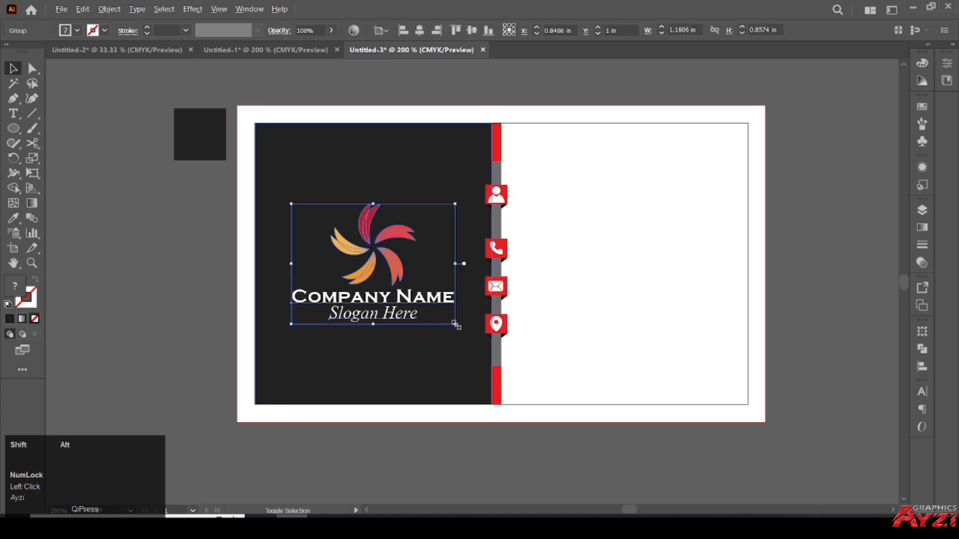
pyautogui.moveTo(454, 324); pyautogui.dragTo(449, 316)
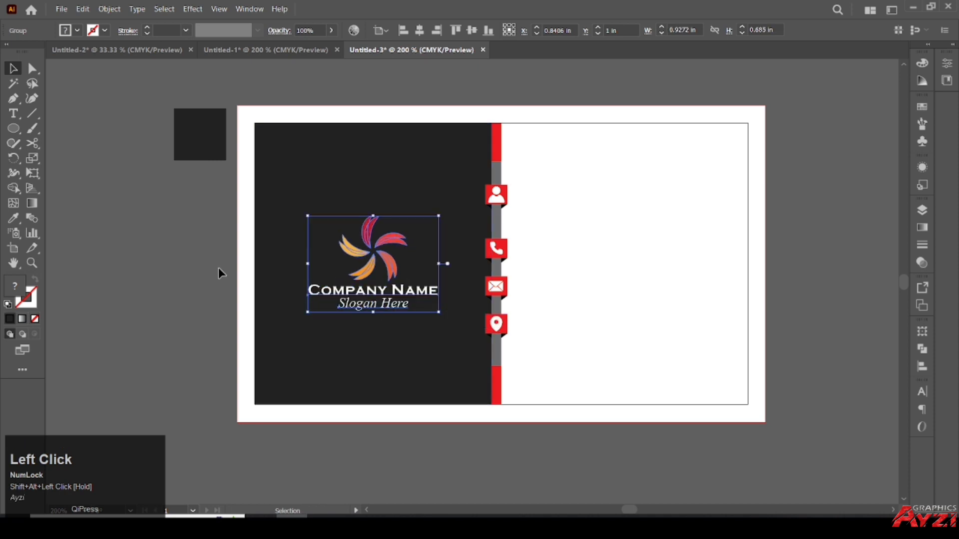
pyautogui.click(180, 248)
pyautogui.moveTo(636, 224); pyautogui.dragTo(576, 224)
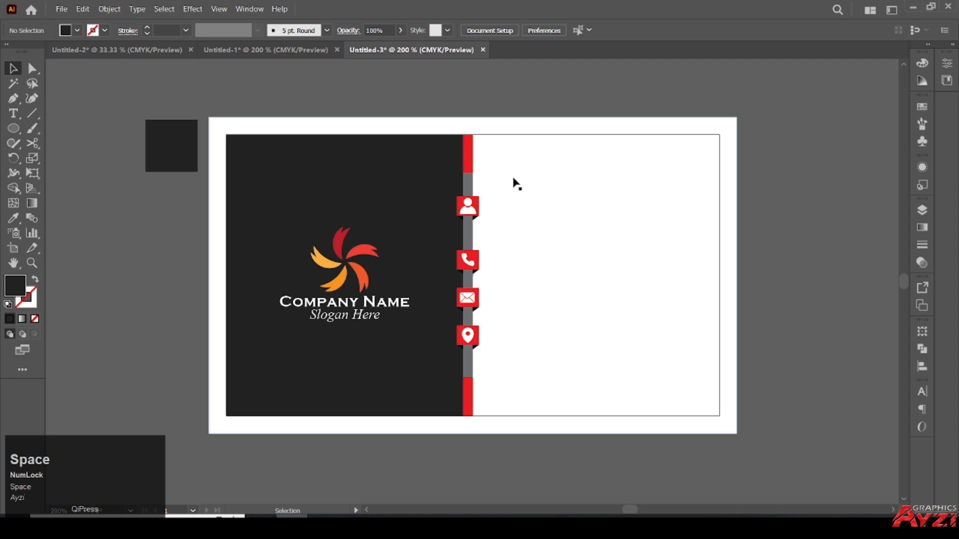
pyautogui.keyDown('alt'); pyautogui.scroll(1, 505, 177); pyautogui.keyUp('alt')
pyautogui.keyDown('alt'); pyautogui.scroll(-1, 488, 171); pyautogui.keyUp('alt')
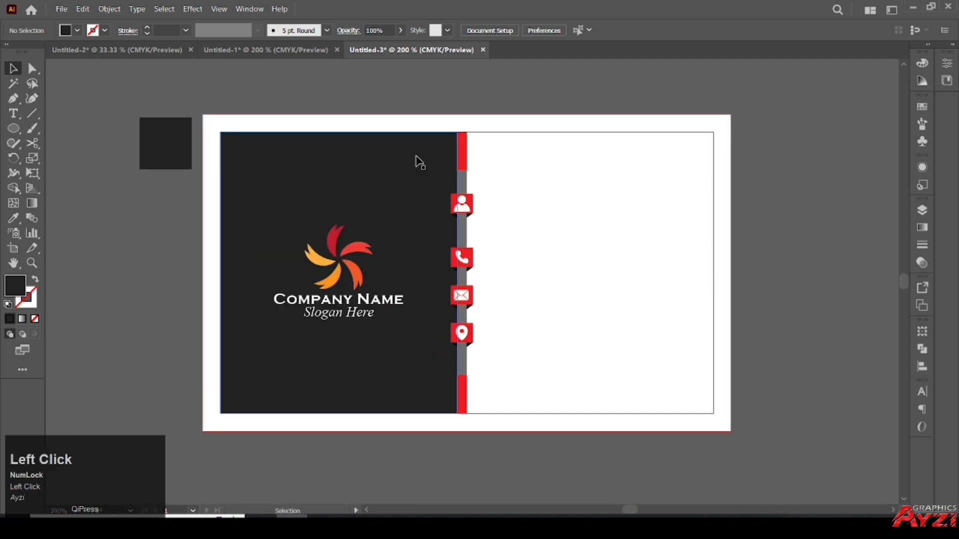
pyautogui.click(435, 115)
# - Stretch the dark panel and red divider strip to the top and bottom bleed
pyautogui.moveTo(416, 100); pyautogui.dragTo(495, 144)
pyautogui.click(427, 106)
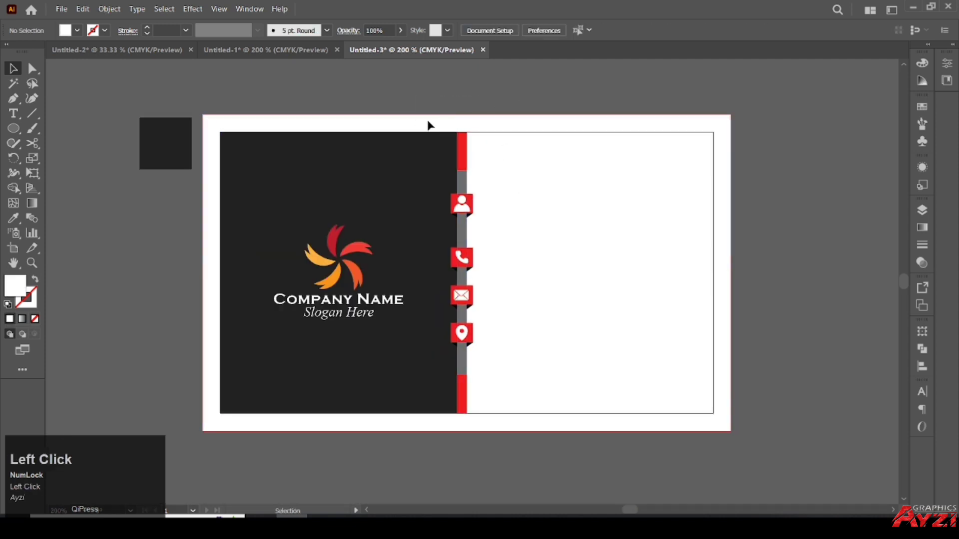
pyautogui.click(436, 141)
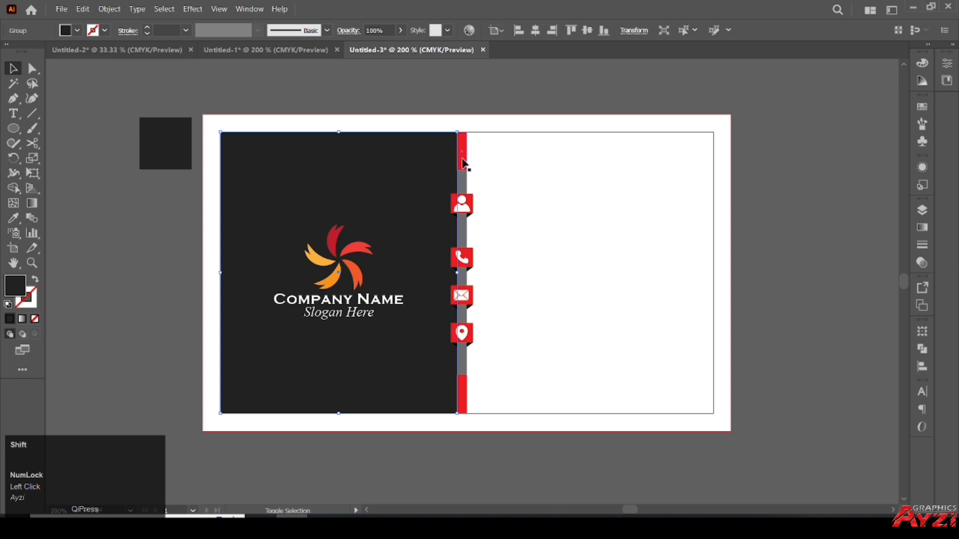
pyautogui.keyDown('shift'); pyautogui.click(464, 161); pyautogui.keyUp('shift')
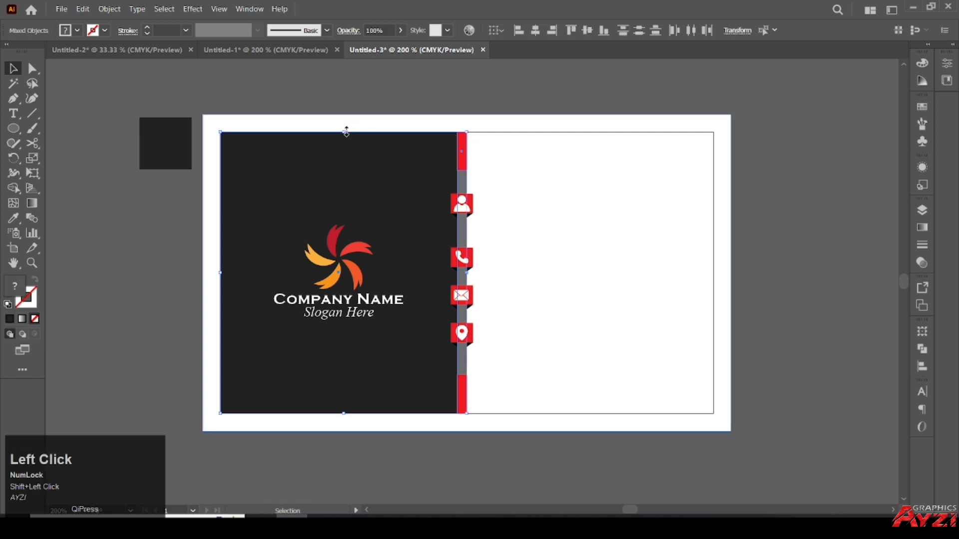
pyautogui.moveTo(346, 127); pyautogui.dragTo(344, 115)
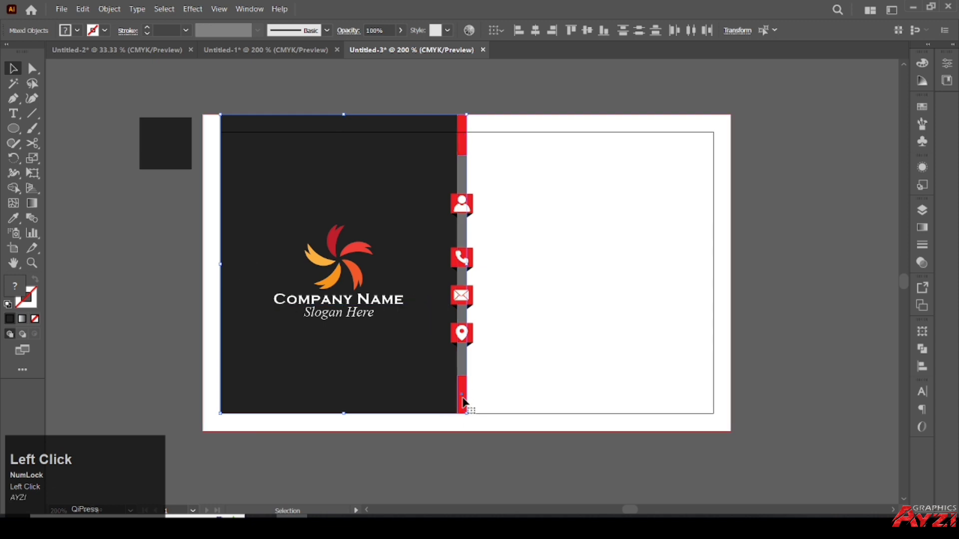
pyautogui.keyDown('shift'); pyautogui.click(385, 411); pyautogui.keyUp('shift')
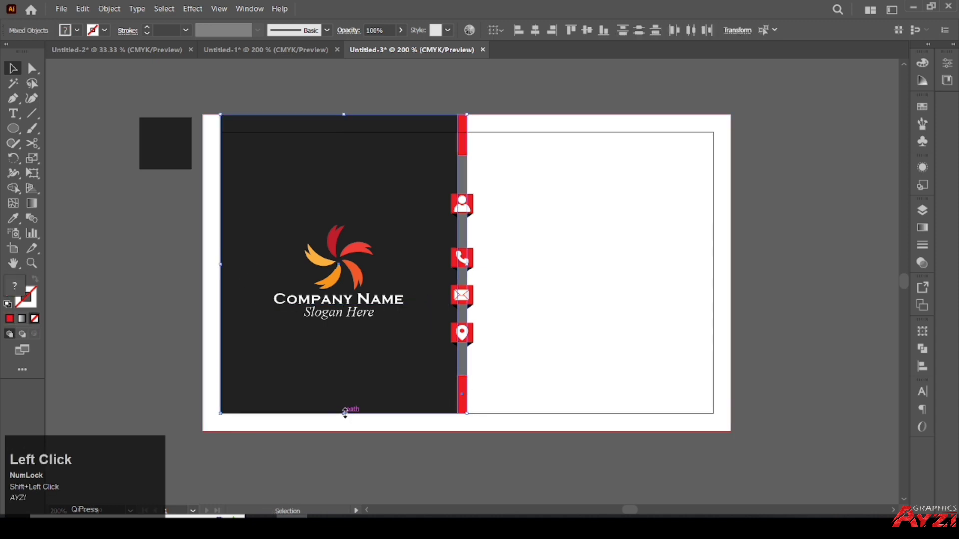
pyautogui.moveTo(344, 425); pyautogui.dragTo(343, 431)
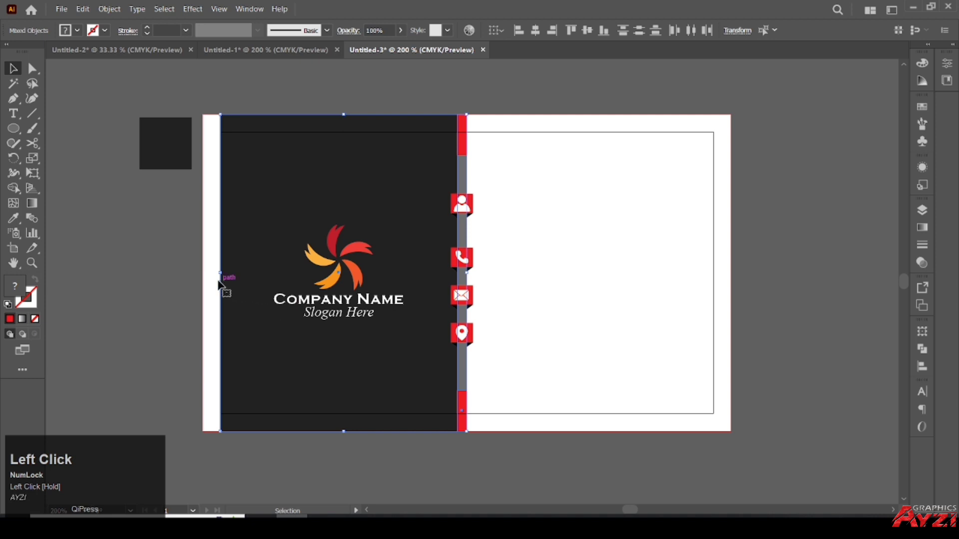
# - Extend the dark panel out to the left bleed
pyautogui.moveTo(223, 273); pyautogui.dragTo(203, 274)
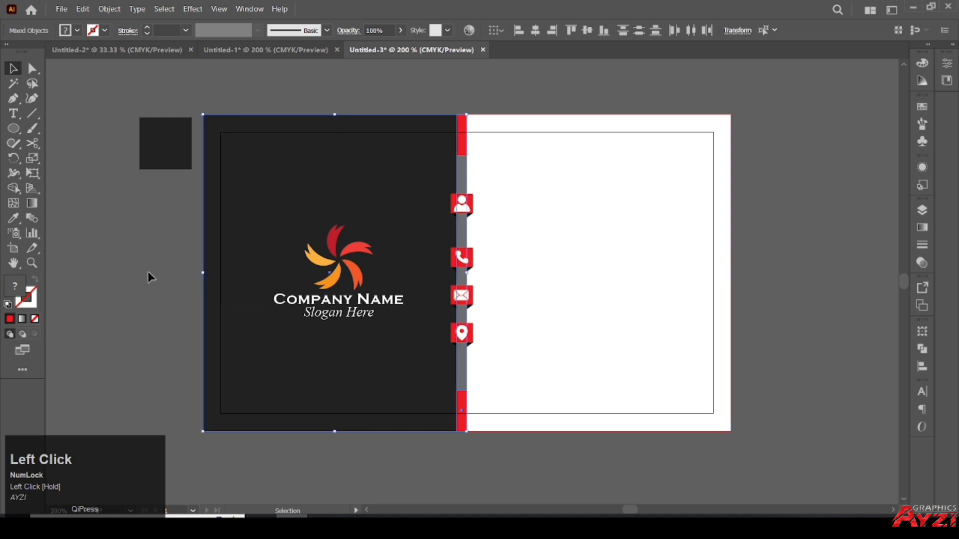
pyautogui.click(175, 304)
pyautogui.scroll(-1, 175, 298)
pyautogui.moveTo(252, 248); pyautogui.dragTo(260, 253)
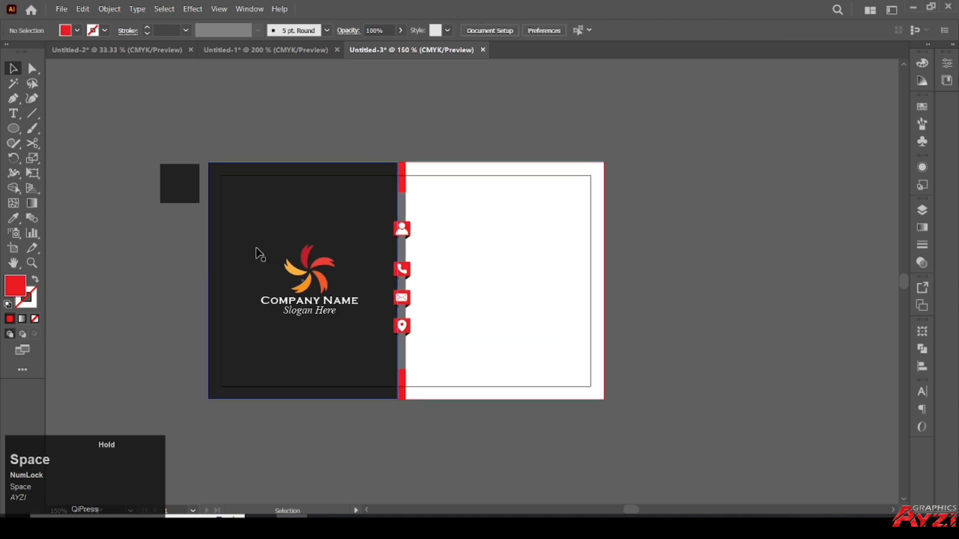
pyautogui.scroll(1, 255, 247)
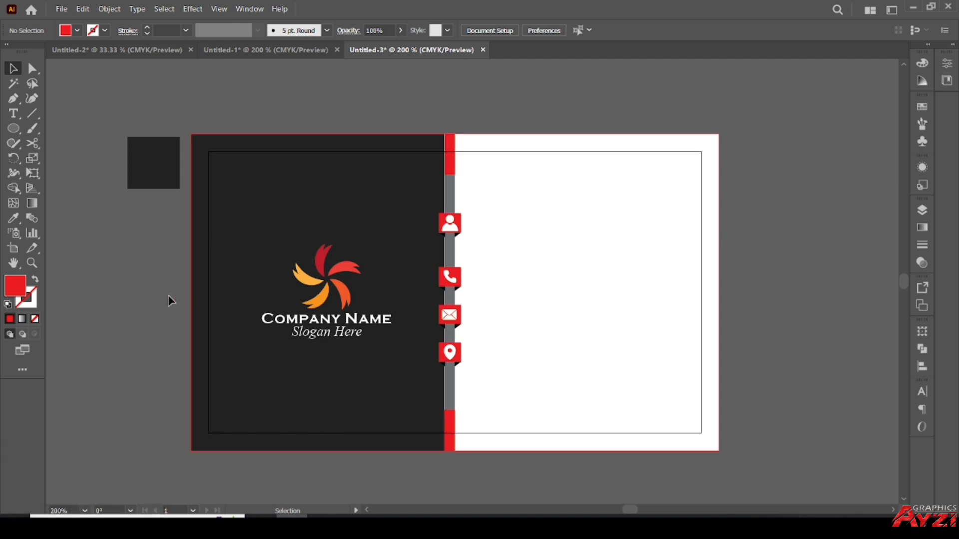
# - Type 'Your Name' on a new text line beside the person icon
pyautogui.click(662, 224)
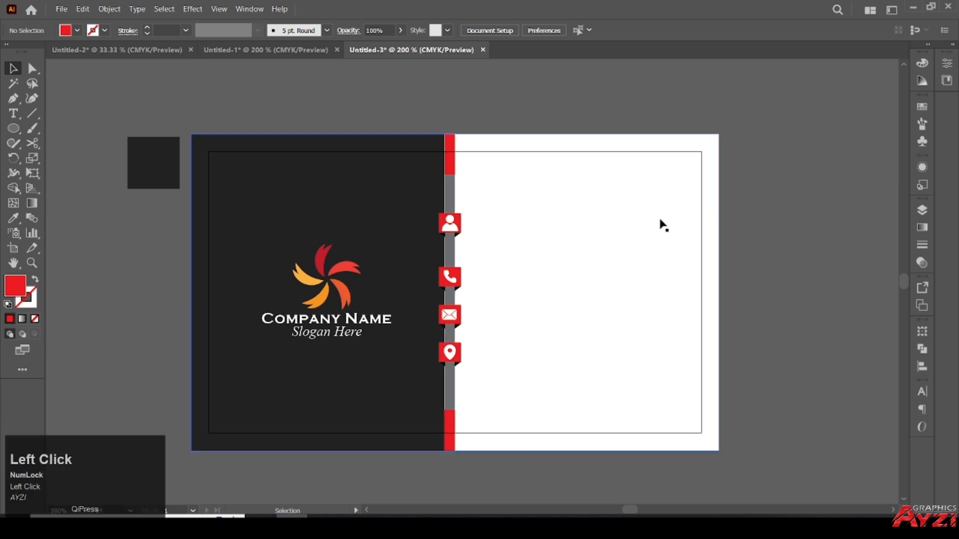
pyautogui.moveTo(687, 230); pyautogui.dragTo(679, 241)
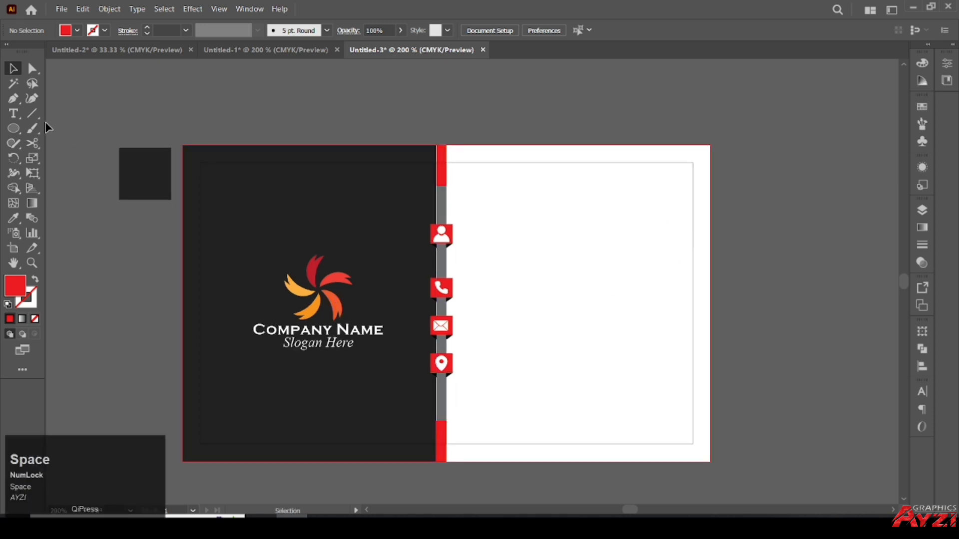
pyautogui.click(13, 113)
pyautogui.click(476, 235)
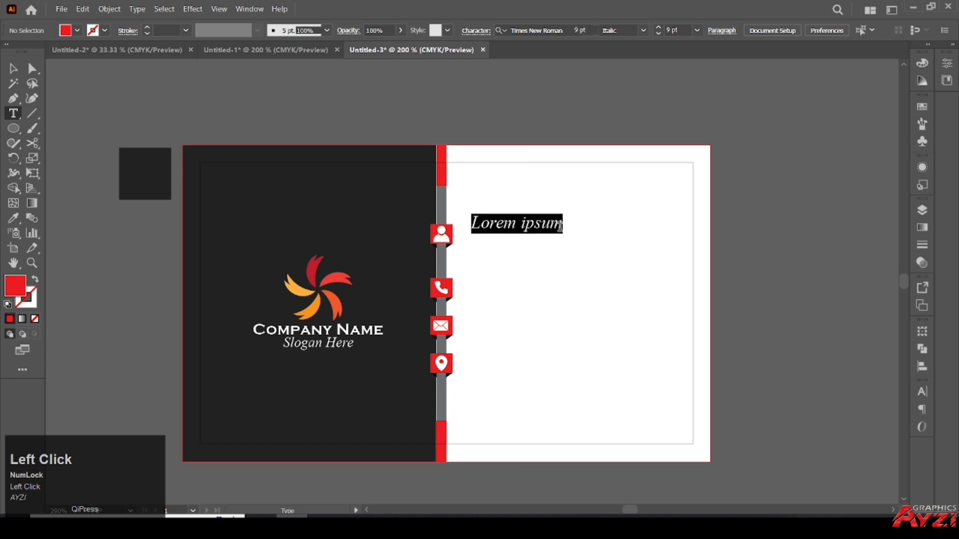
pyautogui.write('Yo')
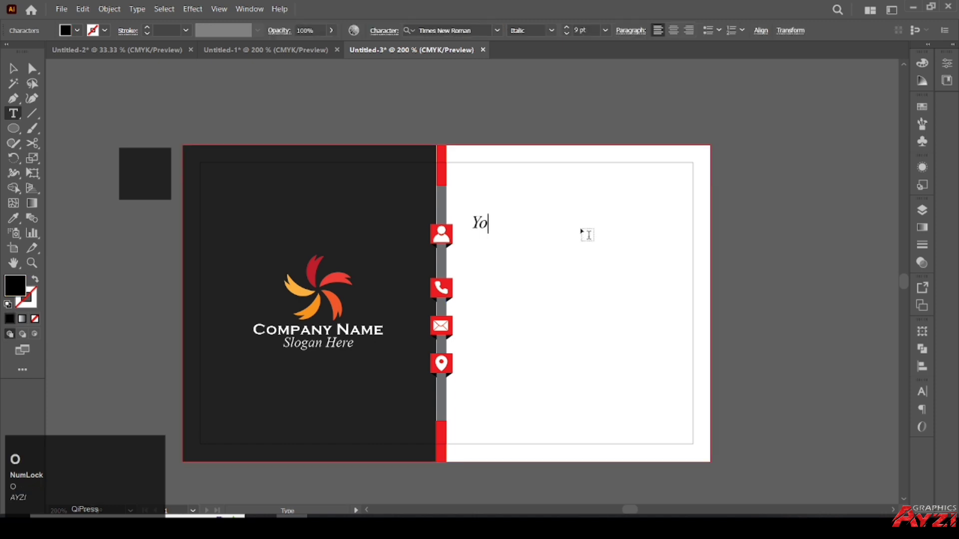
pyautogui.write('ur Name')
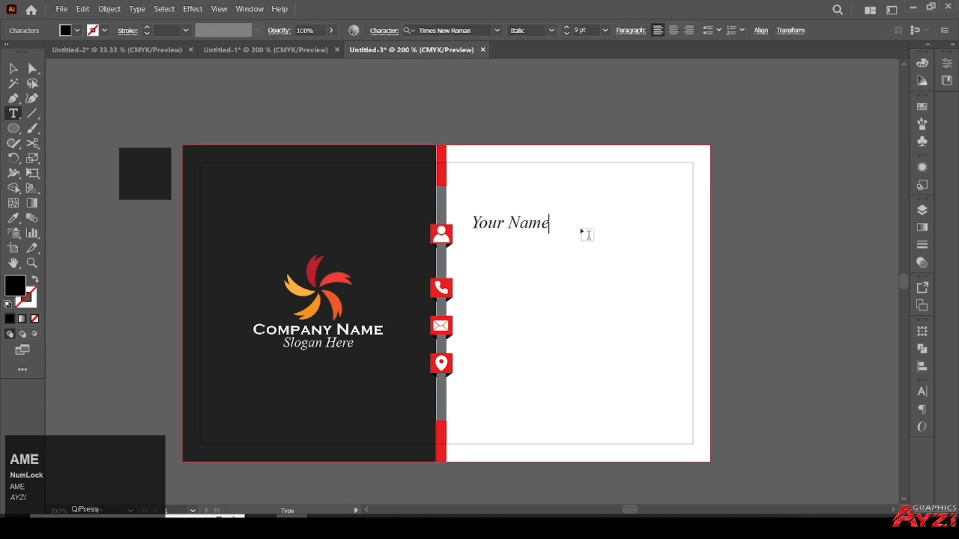
pyautogui.click(13, 69)
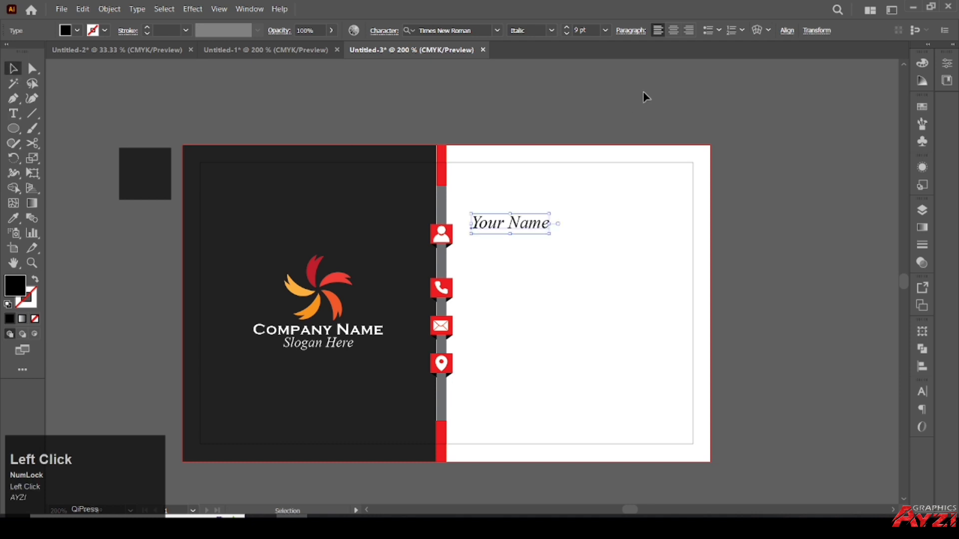
# - Set 'Your Name' in Myriad Variable Concept Semibold at 10 pt
pyautogui.scroll(1, 588, 31)
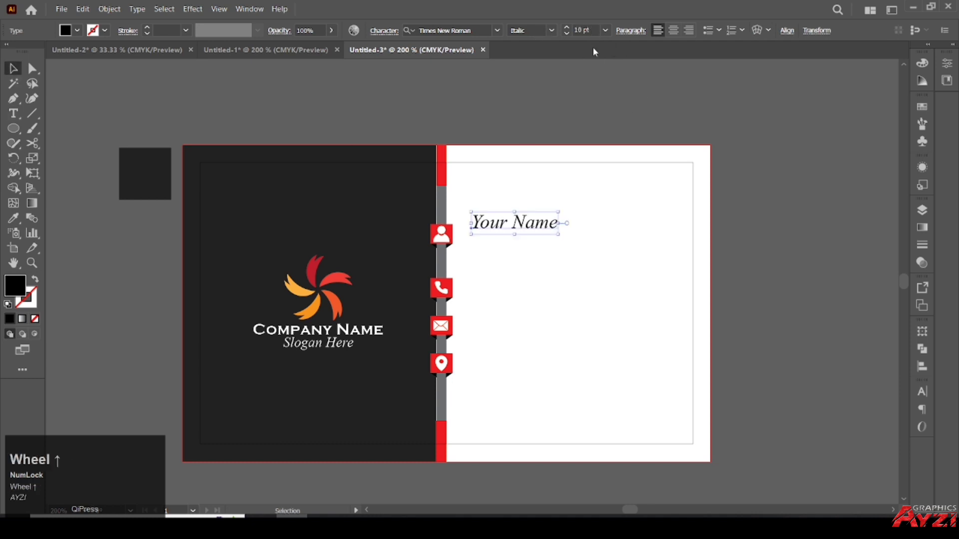
pyautogui.click(498, 31)
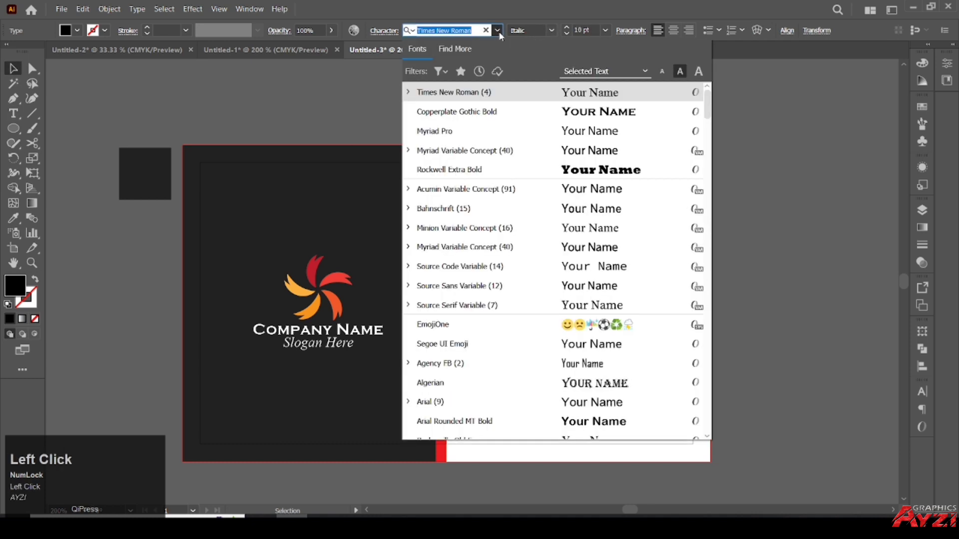
pyautogui.click(490, 150)
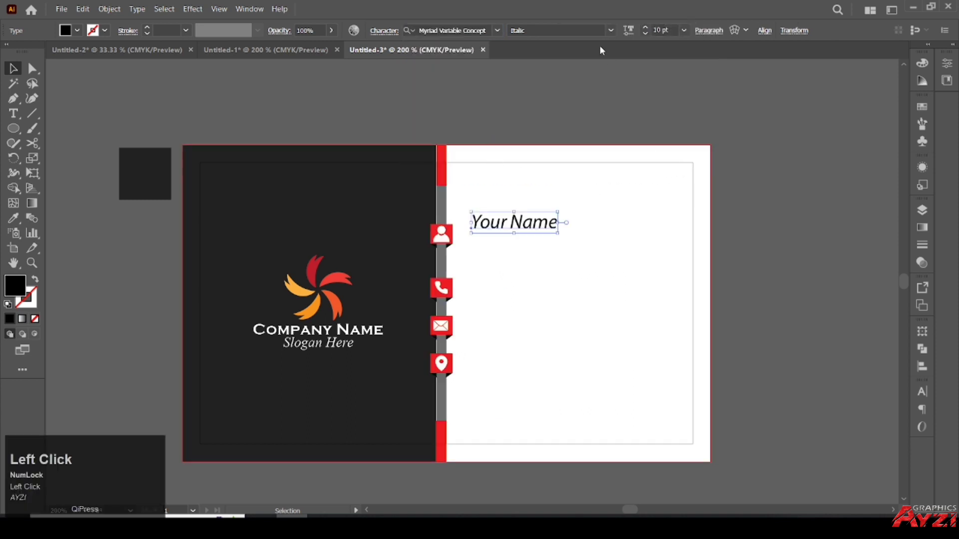
pyautogui.click(612, 30)
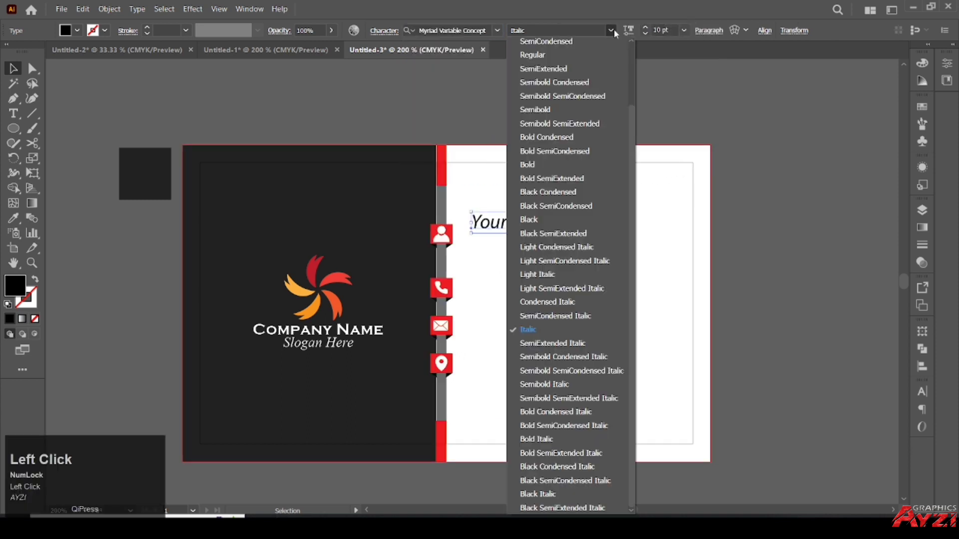
pyautogui.click(554, 107)
pyautogui.click(549, 125)
# - Place 'Your Name' next to the person icon and duplicate it just below
pyautogui.scroll(2, 494, 256)
pyautogui.moveTo(529, 180); pyautogui.dragTo(545, 214)
pyautogui.click(544, 190)
# - Change the copied line's text to 'Your Position'
pyautogui.tripleClick(552, 216)
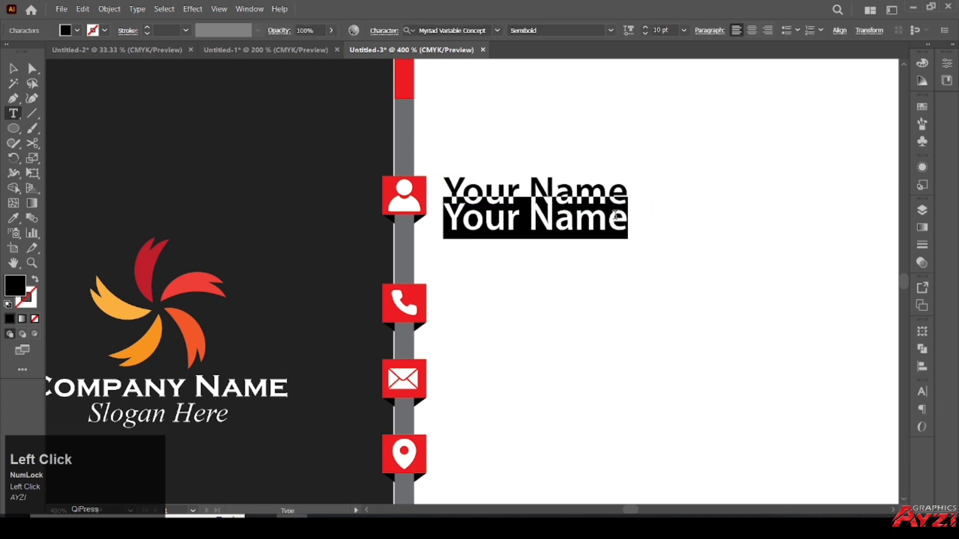
pyautogui.press('Right')
pyautogui.press('BackSpace')
pyautogui.press('BackSpace')
pyautogui.press('BackSpace')
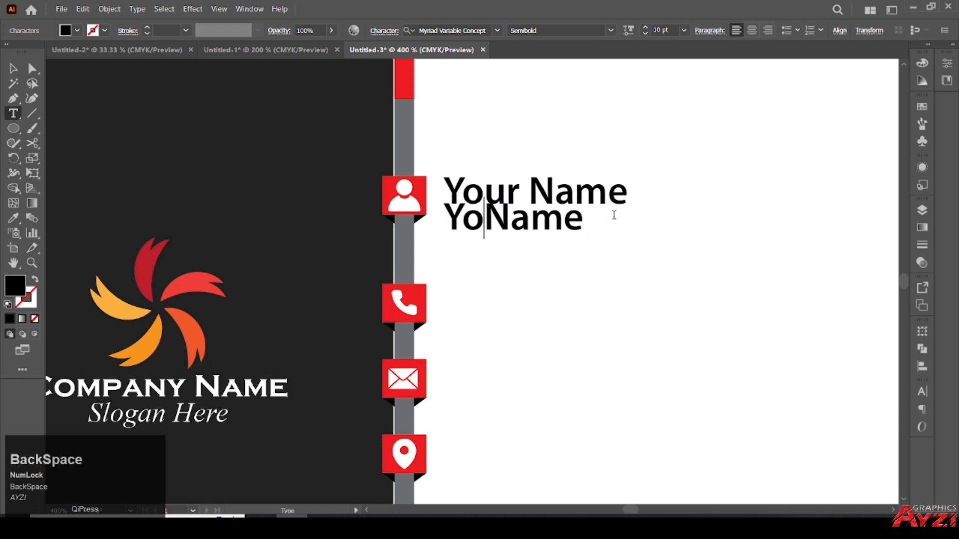
pyautogui.write('ur')
pyautogui.press('Right')
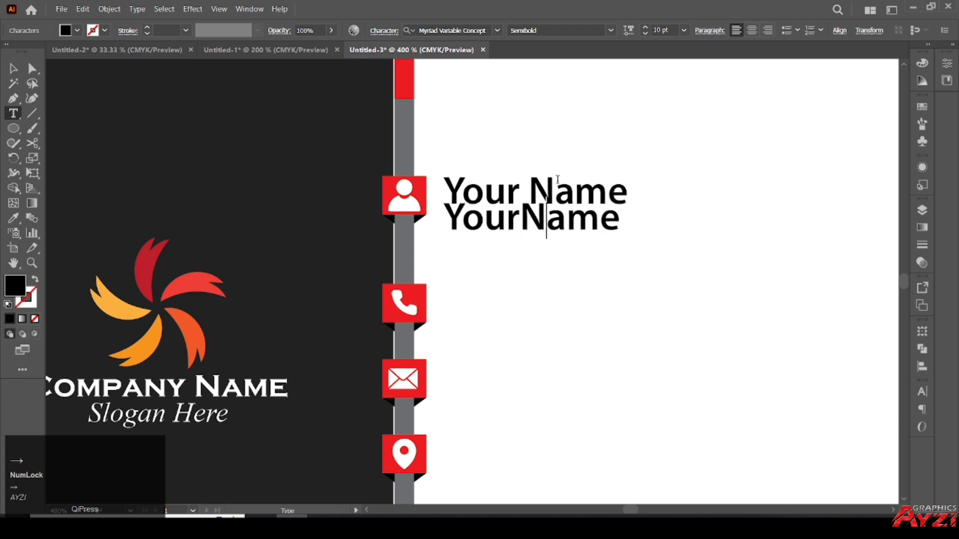
pyautogui.press('BackSpace')
pyautogui.press('BackSpace')
pyautogui.press('BackSpace')
pyautogui.press('BackSpace')
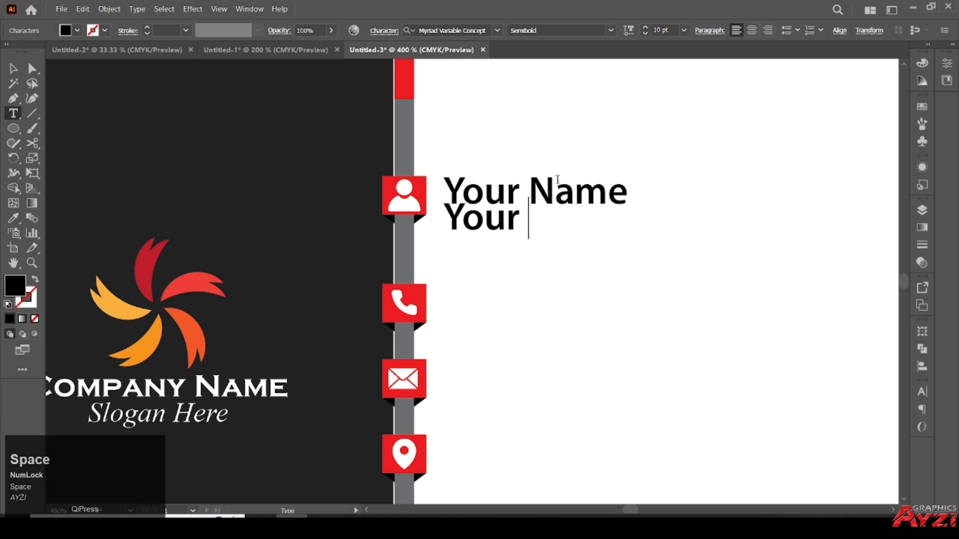
pyautogui.write('Position')
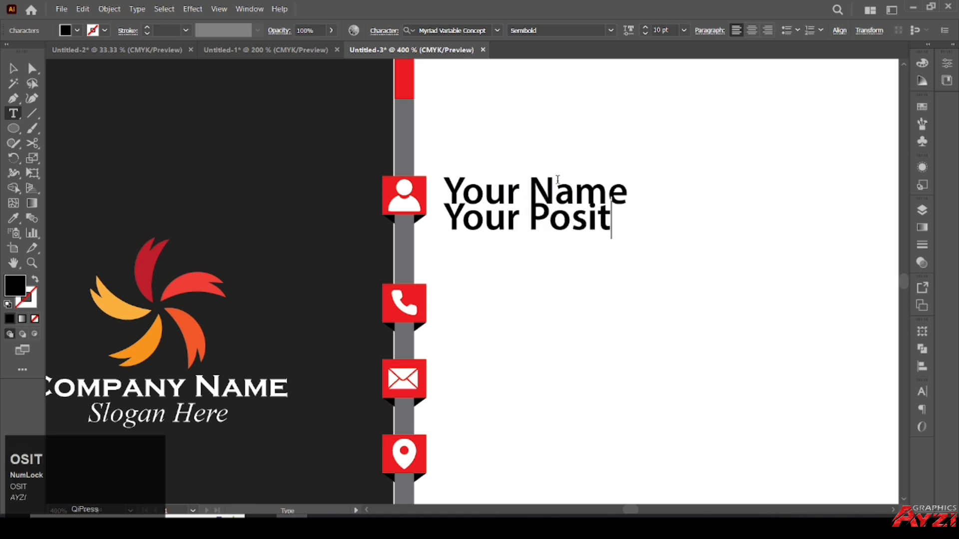
pyautogui.click(14, 68)
# - Set 'Your Position' in Times New Roman Italic at 7 pt
pyautogui.scroll(-3, 670, 29)
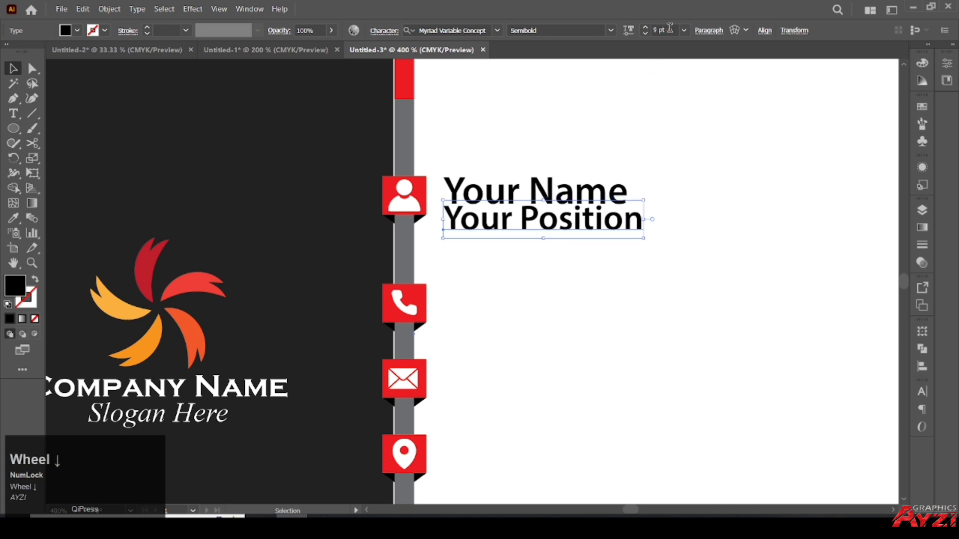
pyautogui.scroll(-1, 670, 29)
pyautogui.scroll(1, 669, 29)
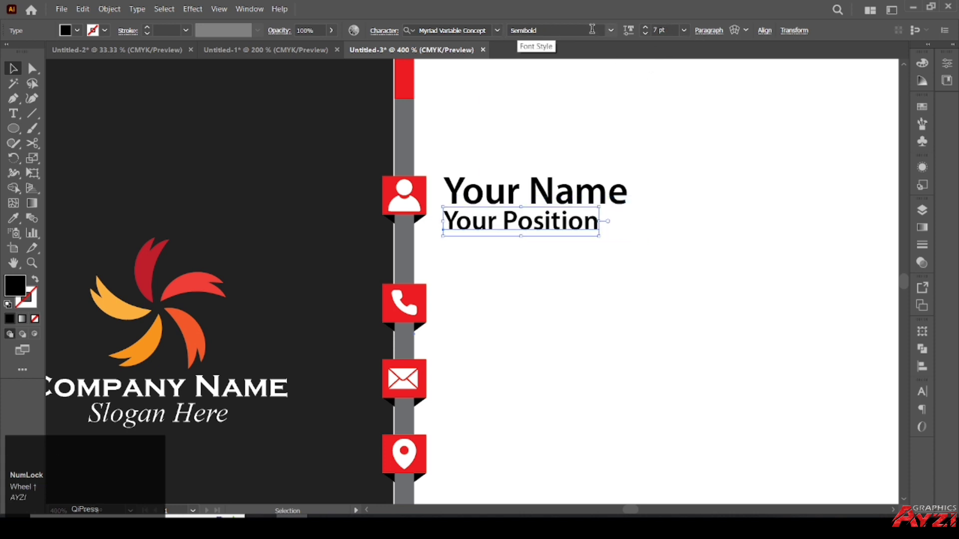
pyautogui.click(499, 30)
pyautogui.click(518, 111)
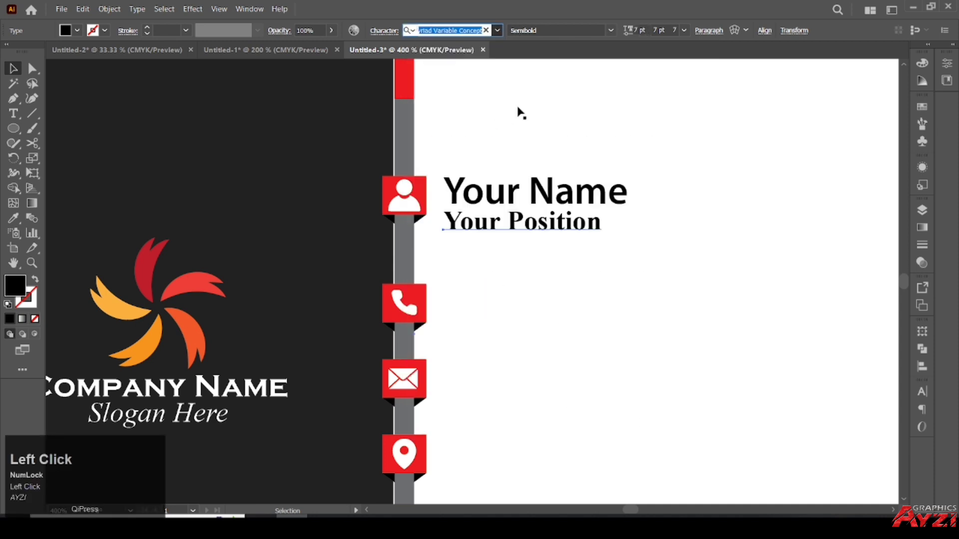
pyautogui.click(551, 31)
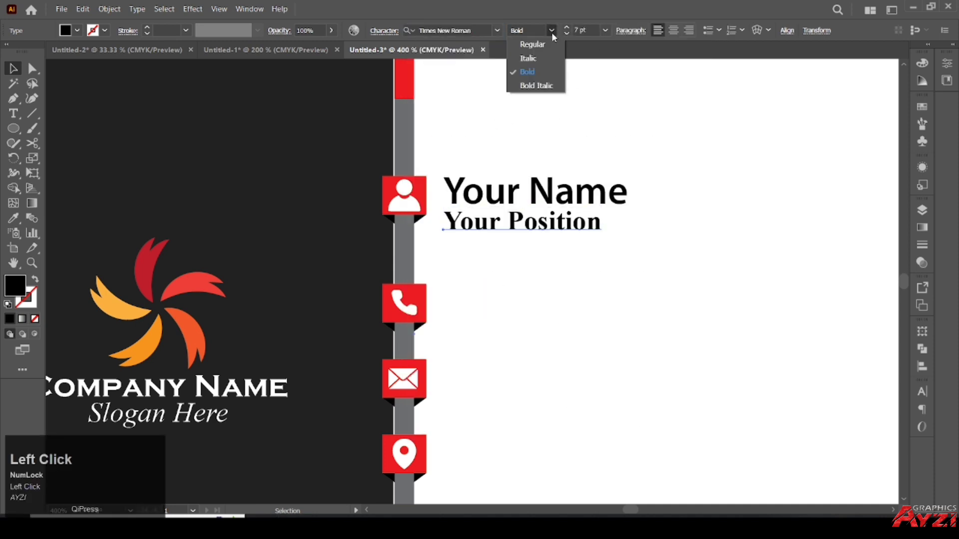
pyautogui.click(539, 61)
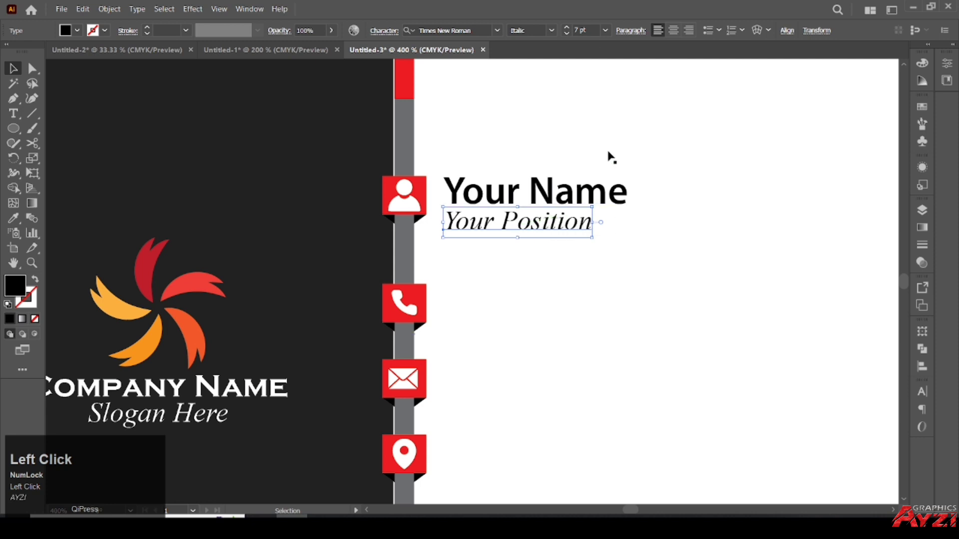
pyautogui.scroll(-2, 574, 193)
pyautogui.moveTo(624, 216); pyautogui.dragTo(577, 238)
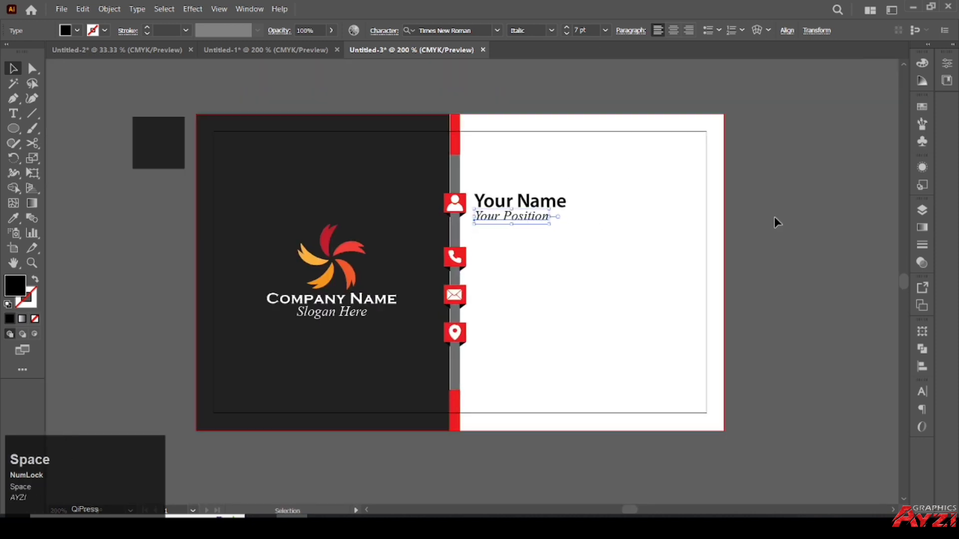
# - Copy the Your Position text down to the phone icon row and retype it as +1 23 456 789
pyautogui.click(773, 217)
pyautogui.scroll(1, 453, 257)
pyautogui.moveTo(552, 202); pyautogui.dragTo(549, 265)
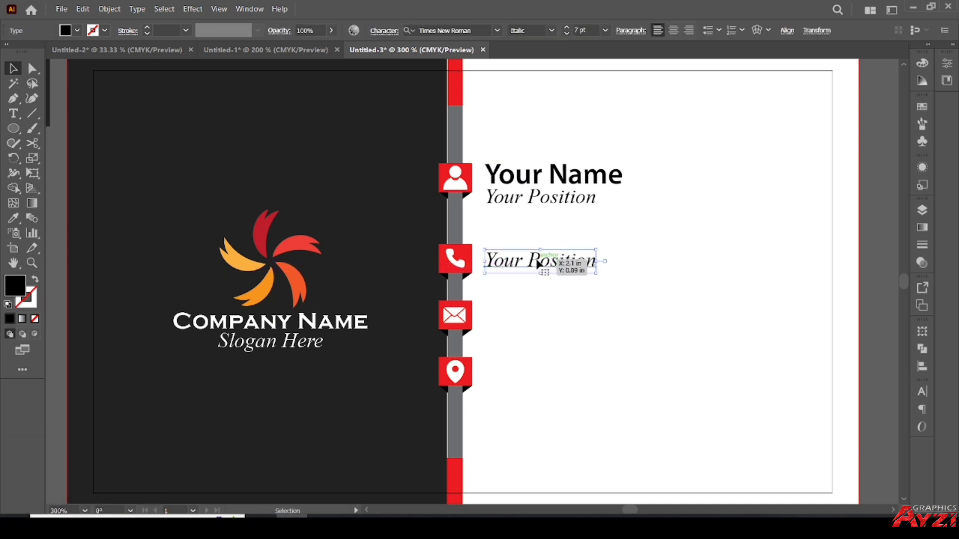
pyautogui.doubleClick(538, 262)
pyautogui.tripleClick(537, 260)
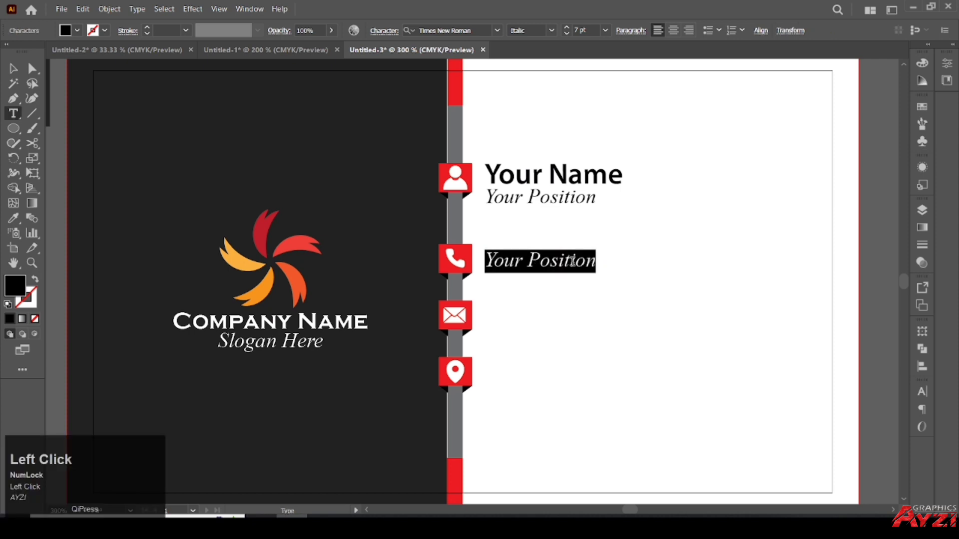
pyautogui.write('14')
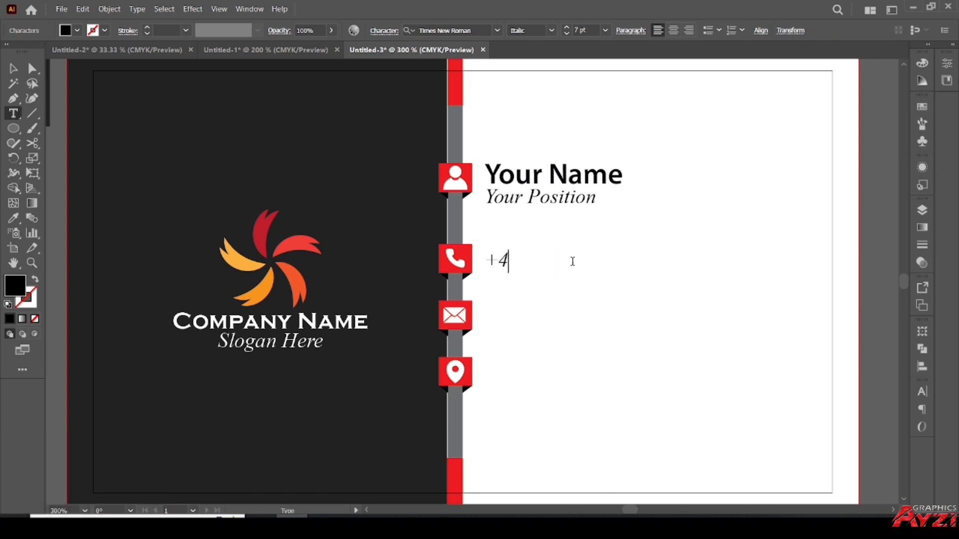
pyautogui.press('BackSpace')
pyautogui.write('23 ')
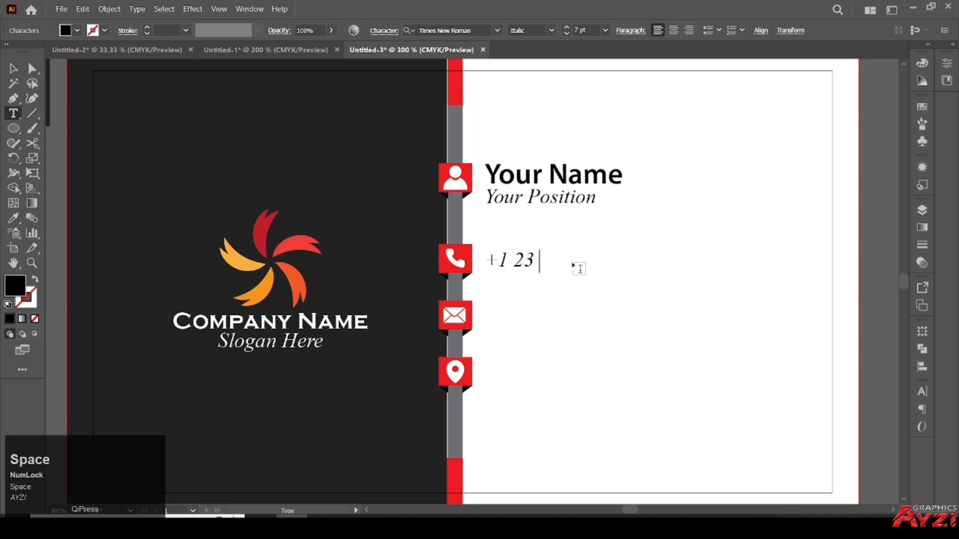
pyautogui.write('456 789')
pyautogui.click(14, 69)
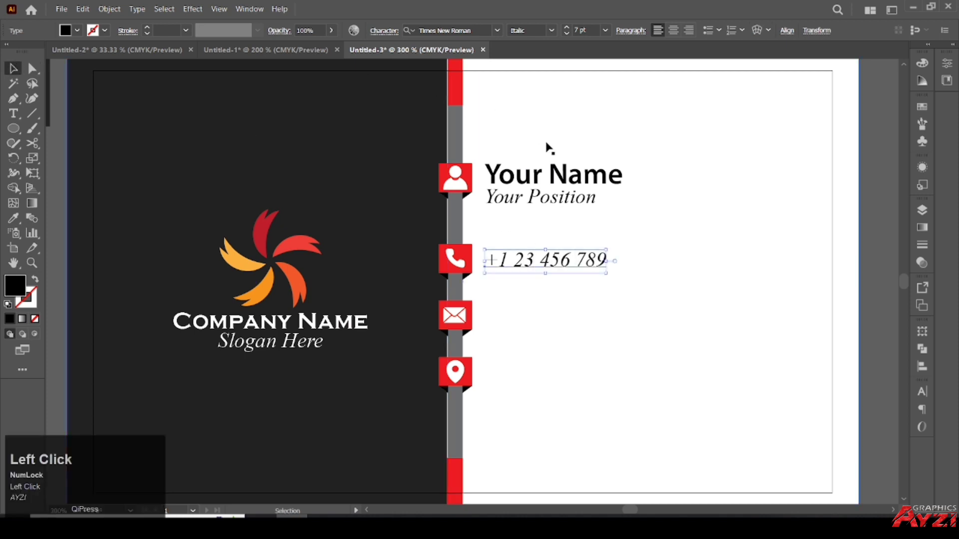
# - Make the phone number upright Times New Roman Regular and duplicate it beside the envelope icon
pyautogui.click(550, 33)
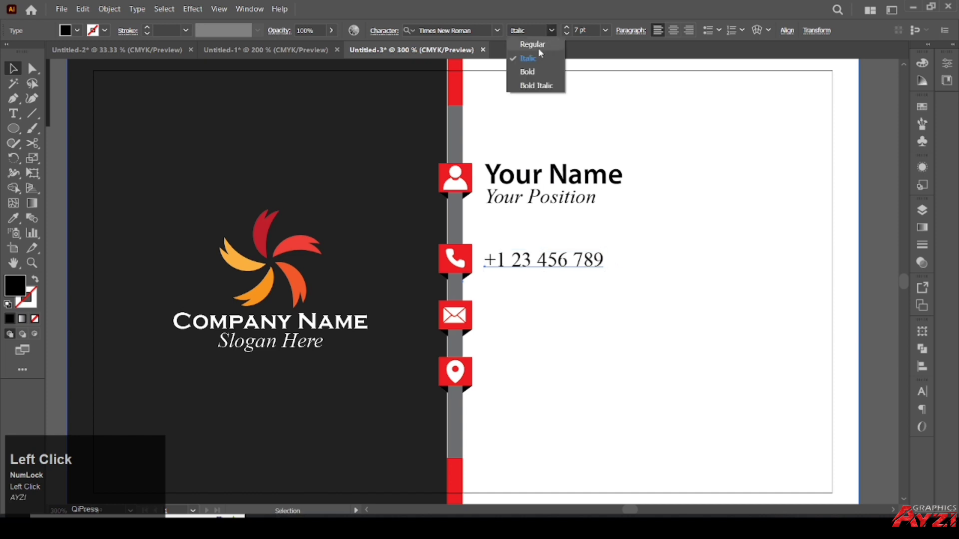
pyautogui.click(538, 45)
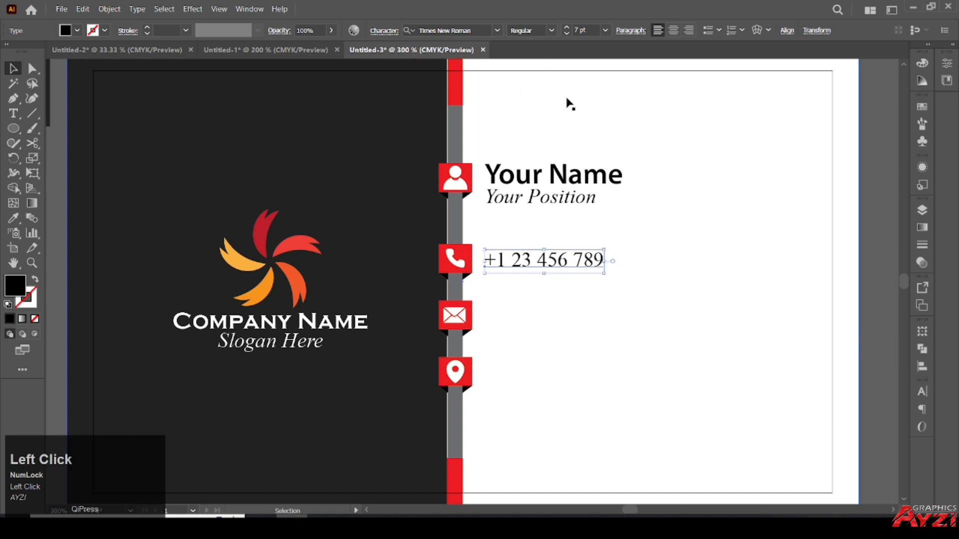
pyautogui.click(715, 217)
pyautogui.click(594, 257)
pyautogui.scroll(1, 579, 31)
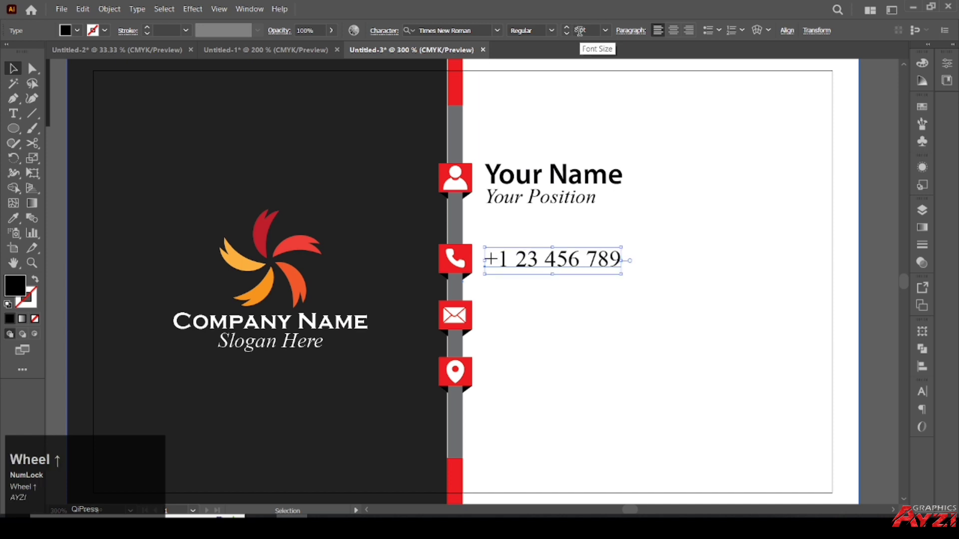
pyautogui.click(654, 208)
pyautogui.moveTo(550, 269); pyautogui.dragTo(545, 320)
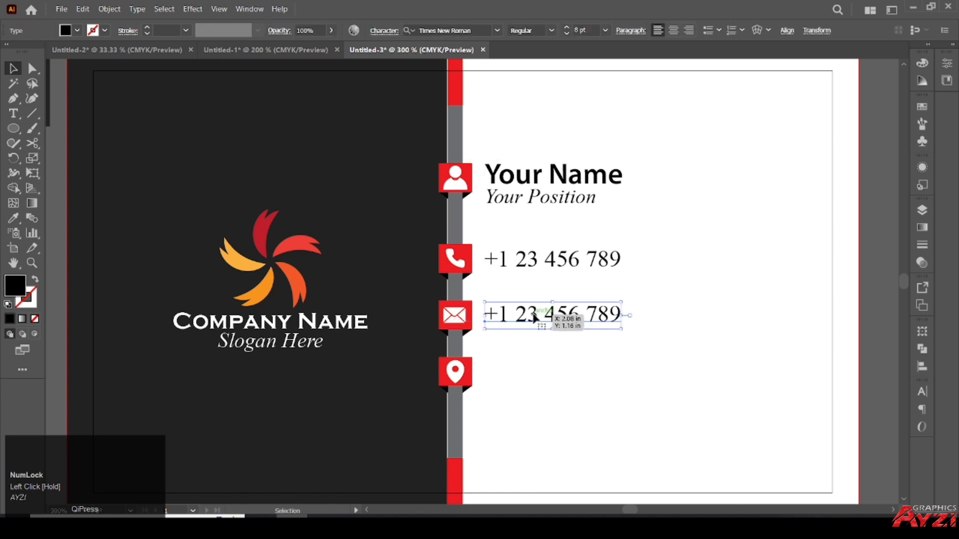
# - Erase the duplicated phone number in the envelope row, undoing the stray change to leave it blank
pyautogui.click(532, 317)
pyautogui.doubleClick(532, 317)
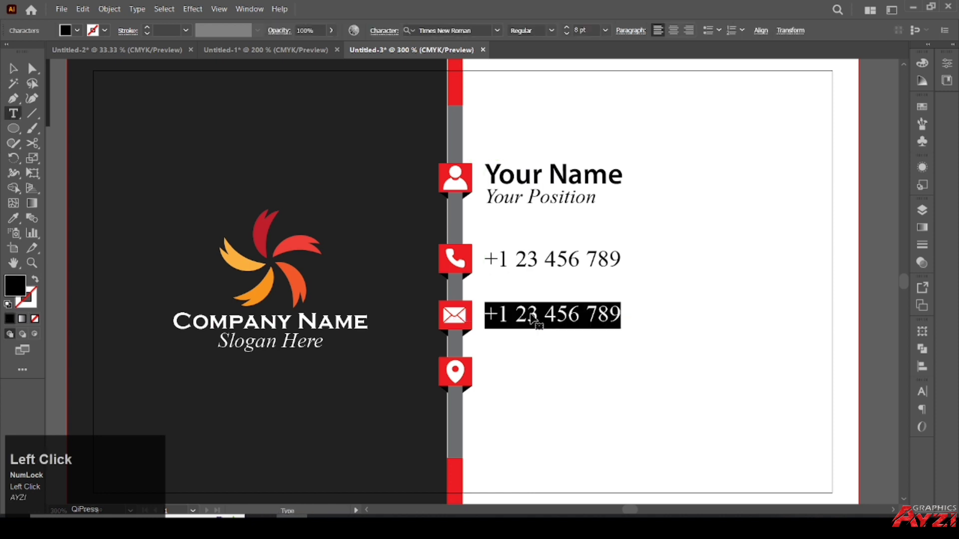
pyautogui.write('in')
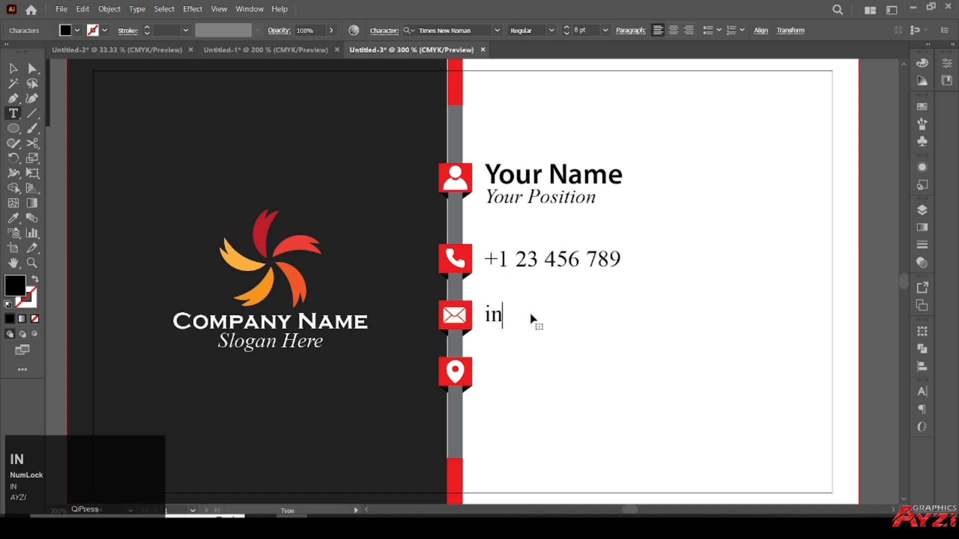
pyautogui.press('BackSpace')
pyautogui.press('BackSpace')
pyautogui.press('Escape')
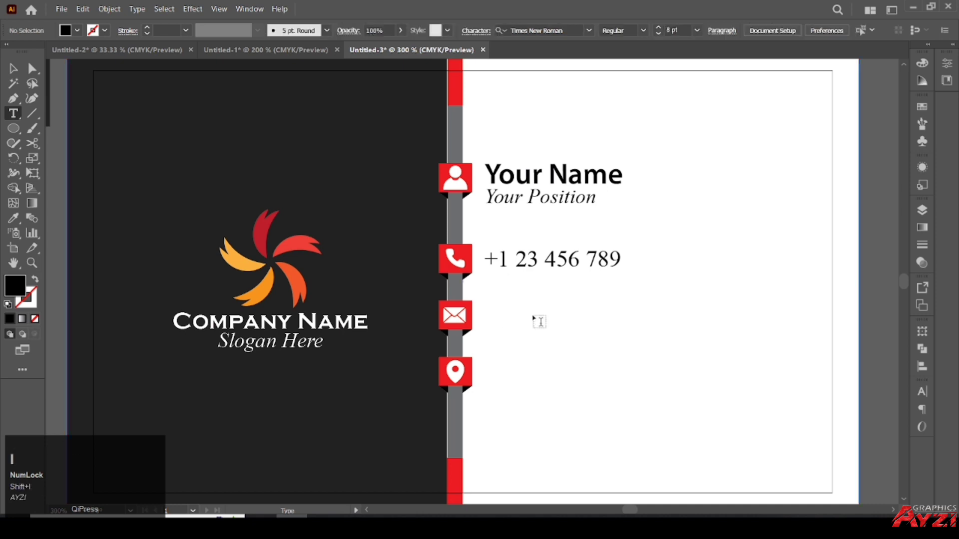
pyautogui.press('n')
pyautogui.press('f')
pyautogui.press('o')
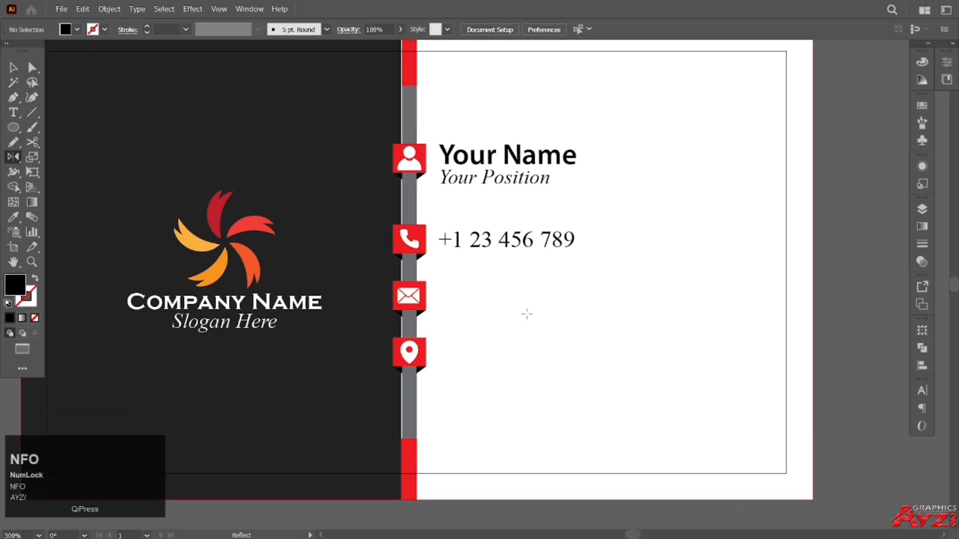
pyautogui.click(8, 65)
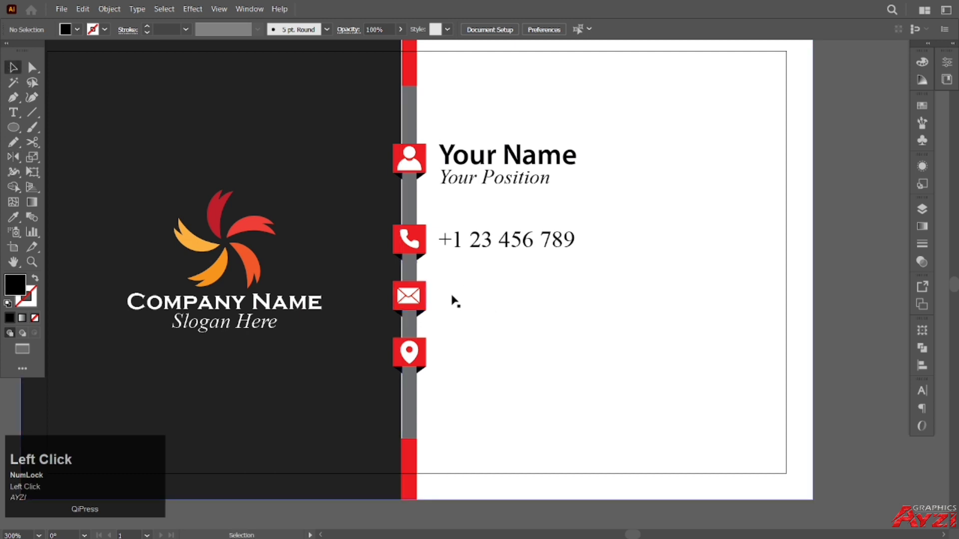
pyautogui.hotkey('ctrl', 'z')
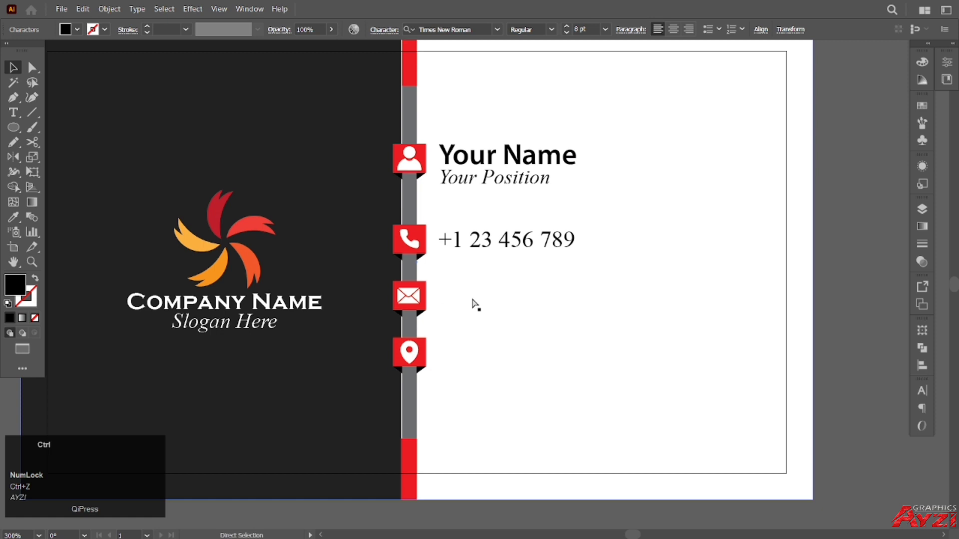
# - Type a placeholder e-mail address beside the envelope icon and copy the line down beside the location pin
pyautogui.hotkey('ctrl', 'z')
pyautogui.press('BackSpace')
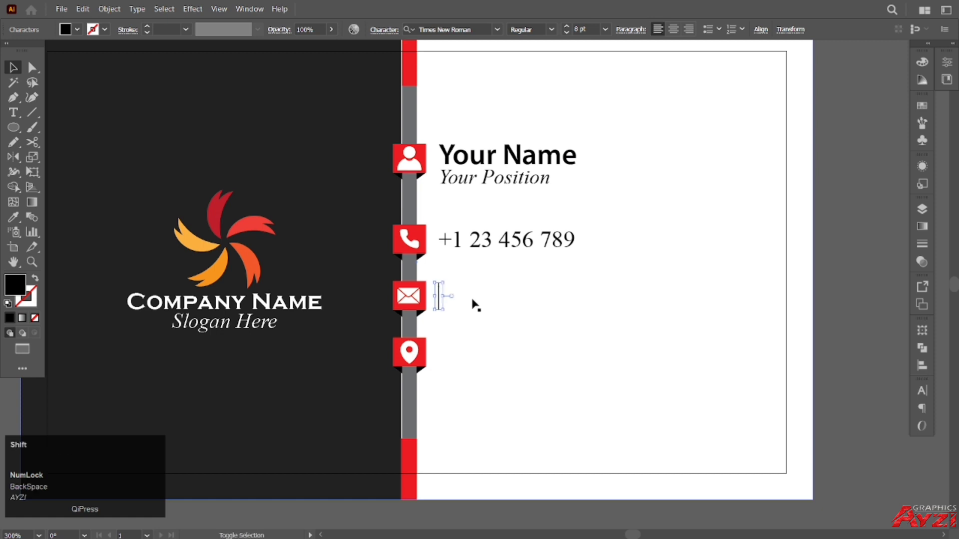
pyautogui.write('Inf')
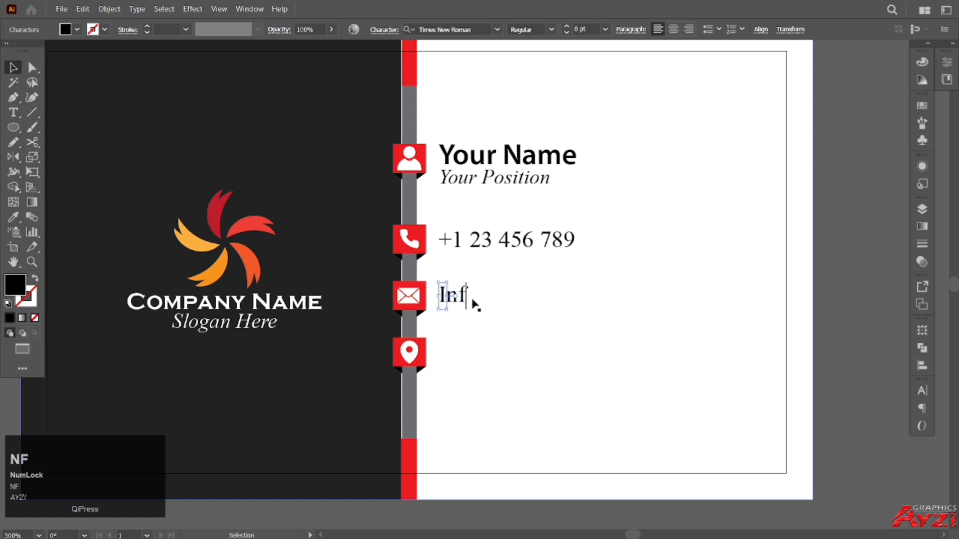
pyautogui.write('o@')
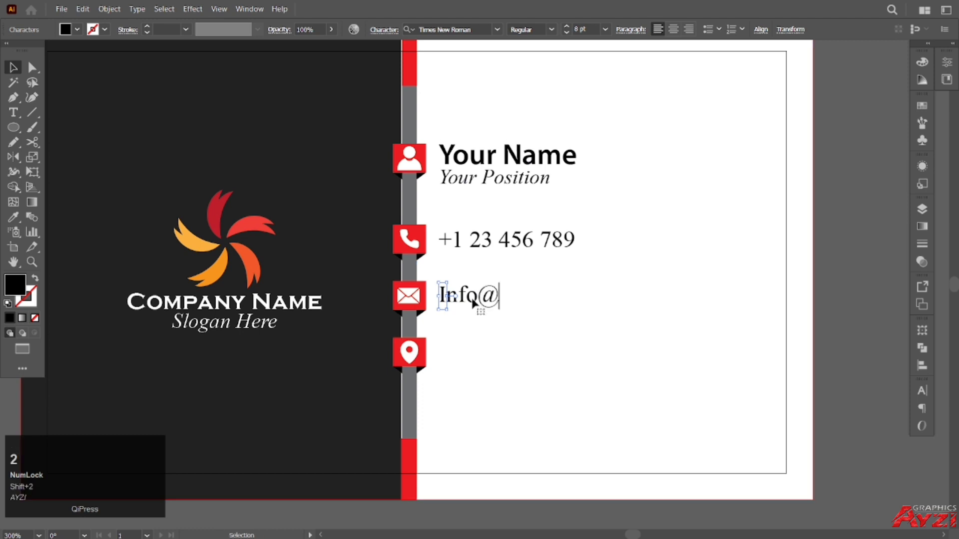
pyautogui.write('mai')
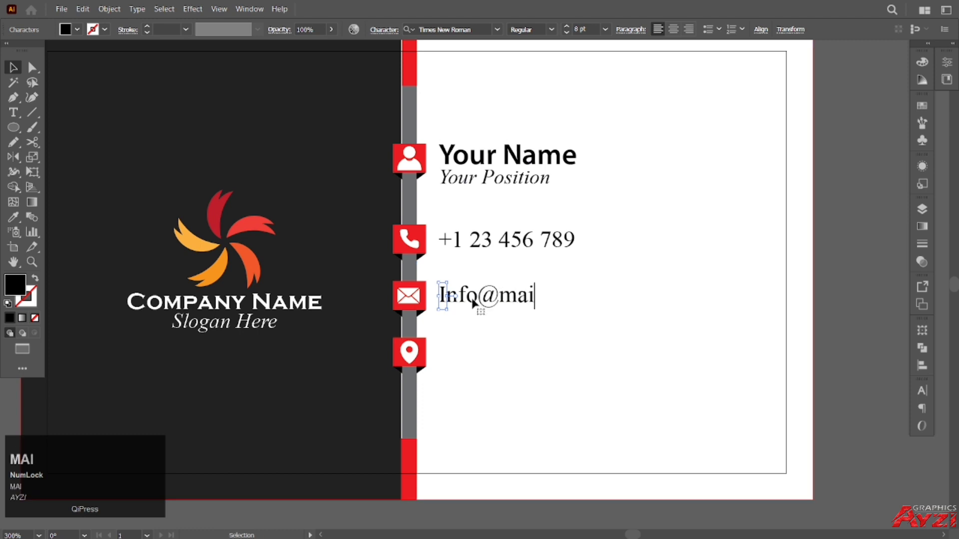
pyautogui.write('l.com')
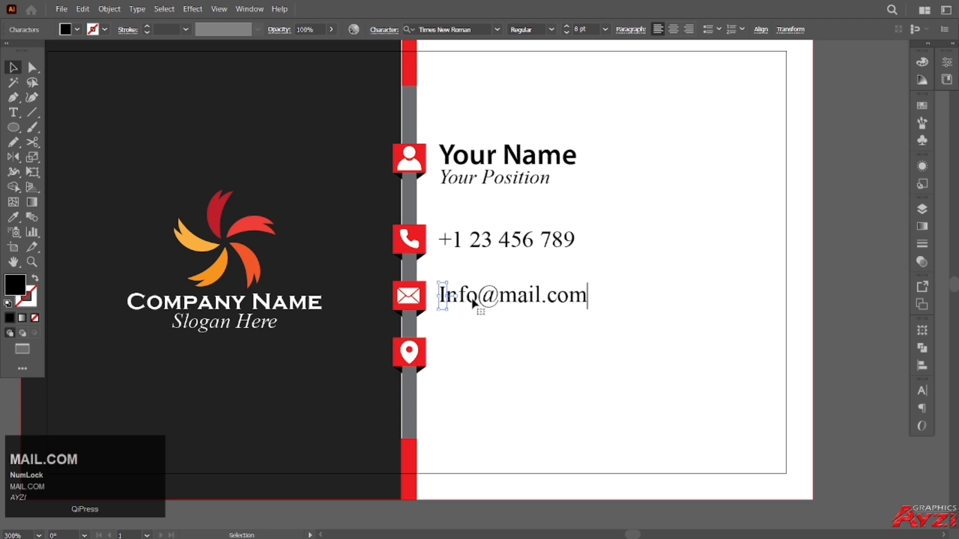
pyautogui.click(14, 67)
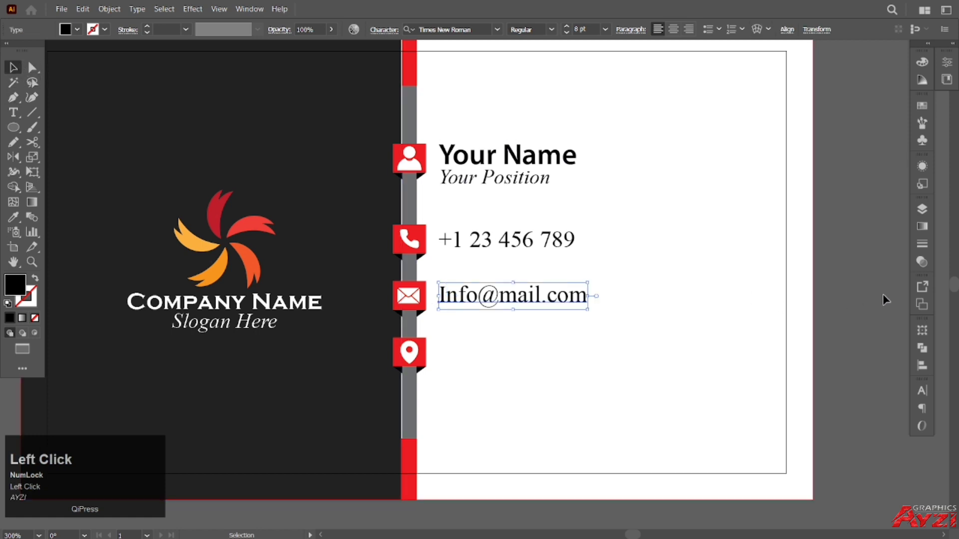
pyautogui.click(675, 318)
pyautogui.moveTo(514, 304); pyautogui.dragTo(506, 357)
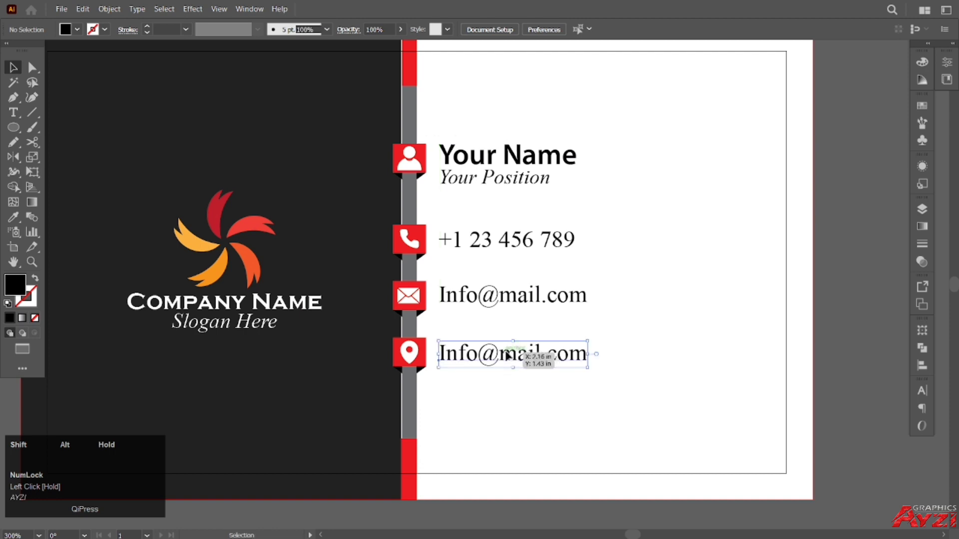
# - Retype the copied e-mail line beside the location pin as a placeholder street address
pyautogui.doubleClick(504, 355)
pyautogui.tripleClick(502, 356)
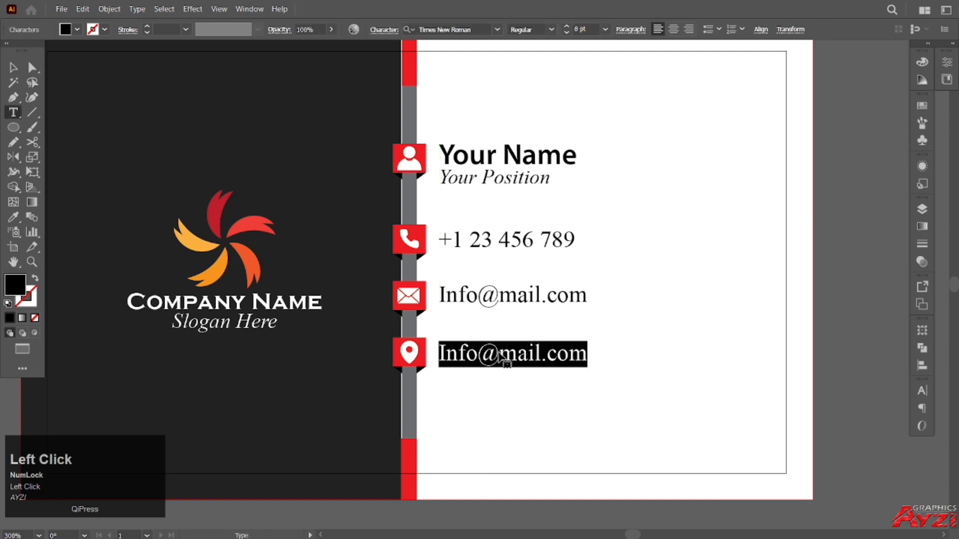
pyautogui.write('123 Du')
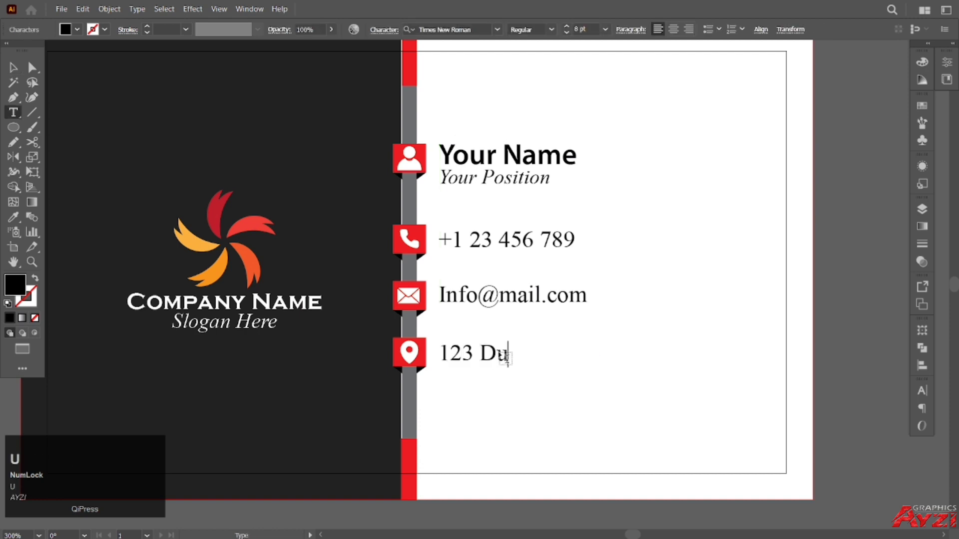
pyautogui.write('mmy, ')
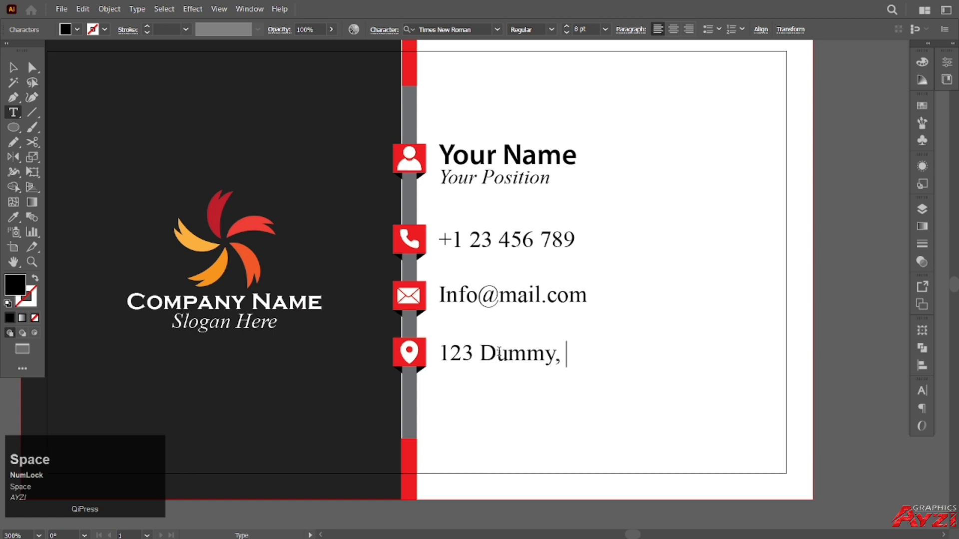
pyautogui.write('St No')
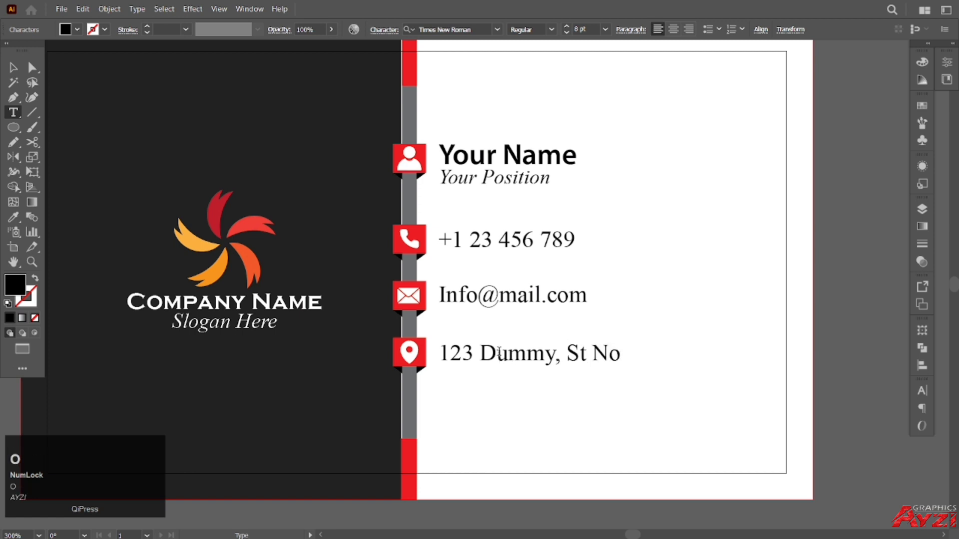
pyautogui.write('. 7')
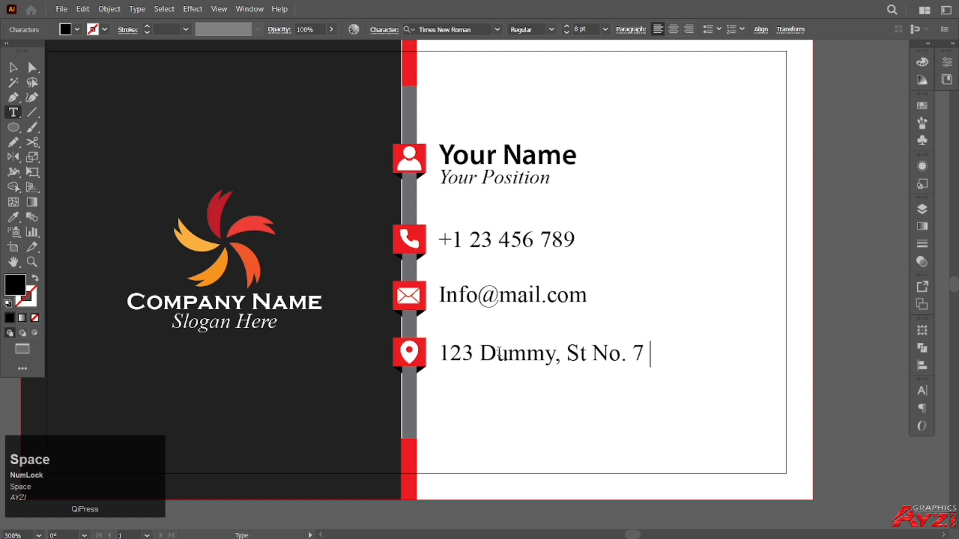
pyautogui.press('BackSpace')
pyautogui.write(', A')
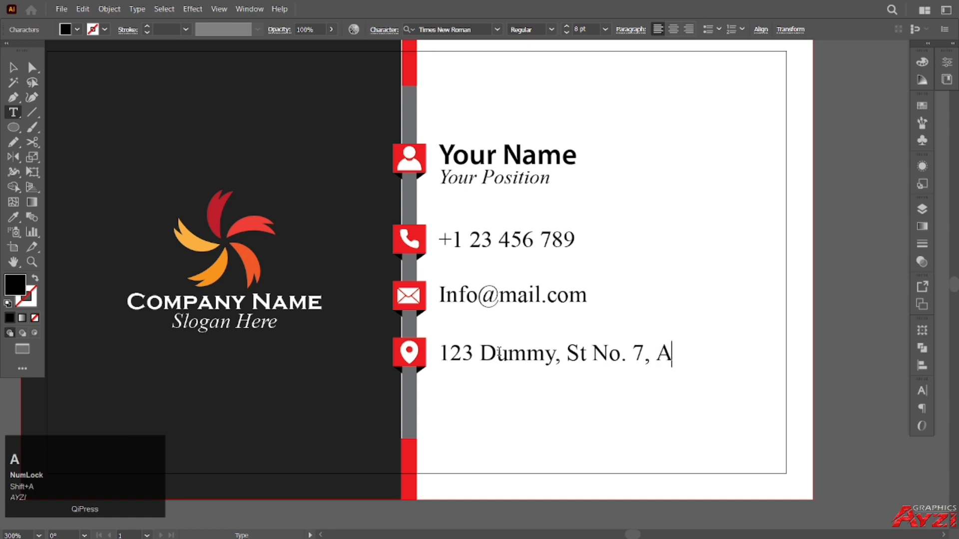
pyautogui.write('ddress')
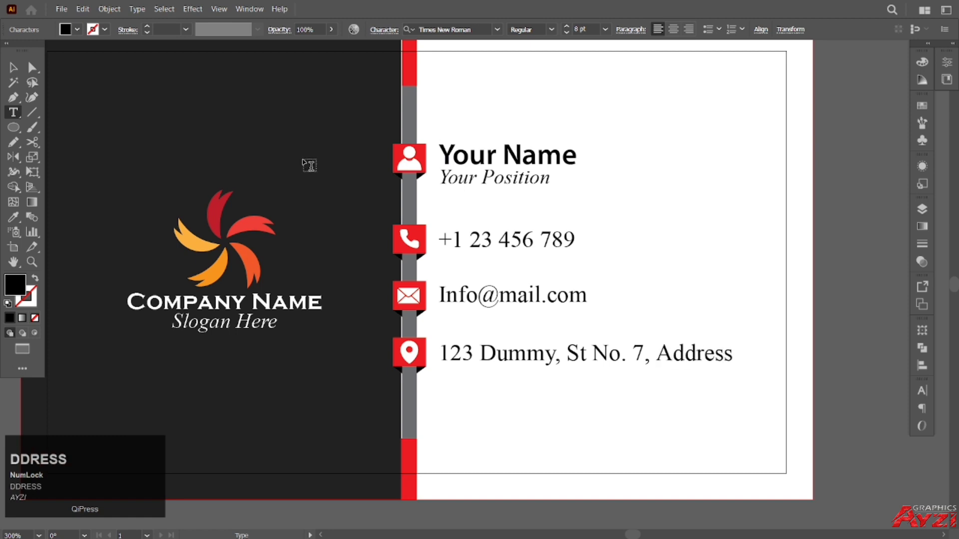
pyautogui.click(14, 67)
pyautogui.click(794, 224)
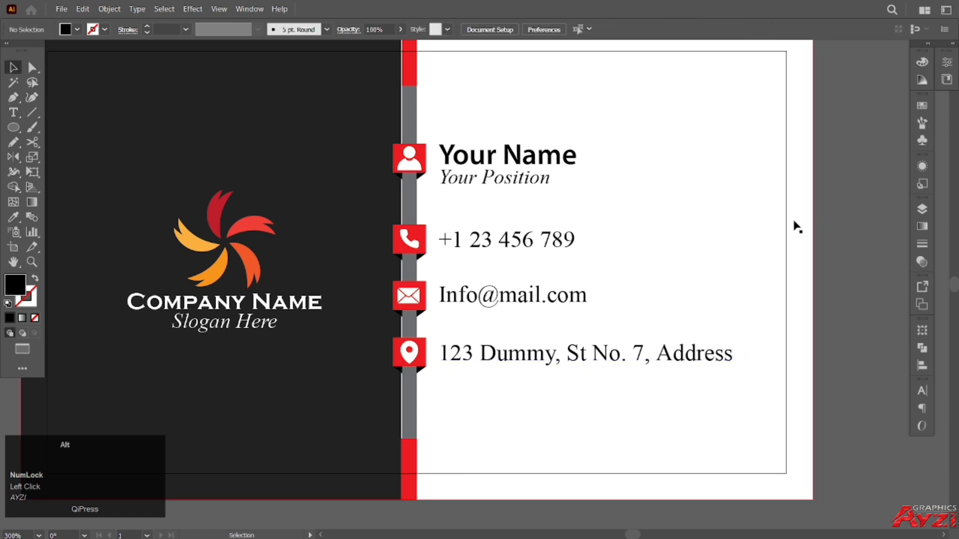
pyautogui.scroll(-1, 794, 225)
pyautogui.moveTo(768, 232); pyautogui.dragTo(542, 260)
pyautogui.scroll(-2, 732, 240)
pyautogui.scroll(1, 574, 248)
pyautogui.scroll(1, 568, 250)
pyautogui.scroll(1, 542, 252)
pyautogui.scroll(-1, 549, 253)
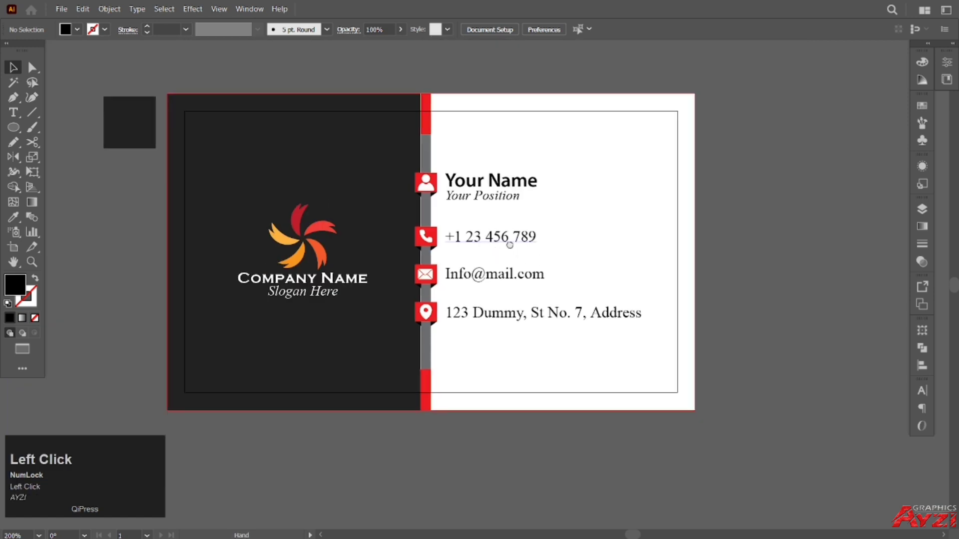
pyautogui.click(12, 97)
pyautogui.scroll(1, 445, 218)
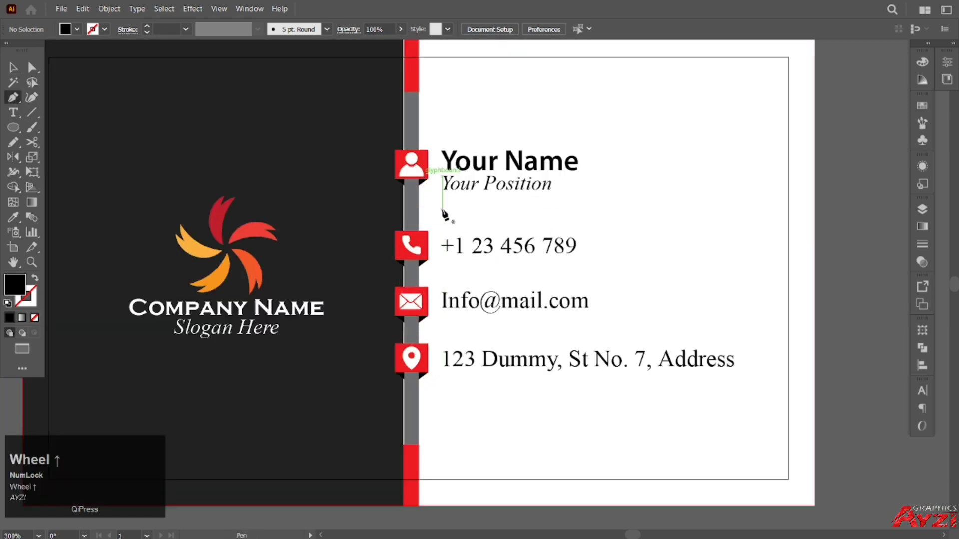
# - Draw a horizontal line beneath the Your Position text
pyautogui.click(442, 210)
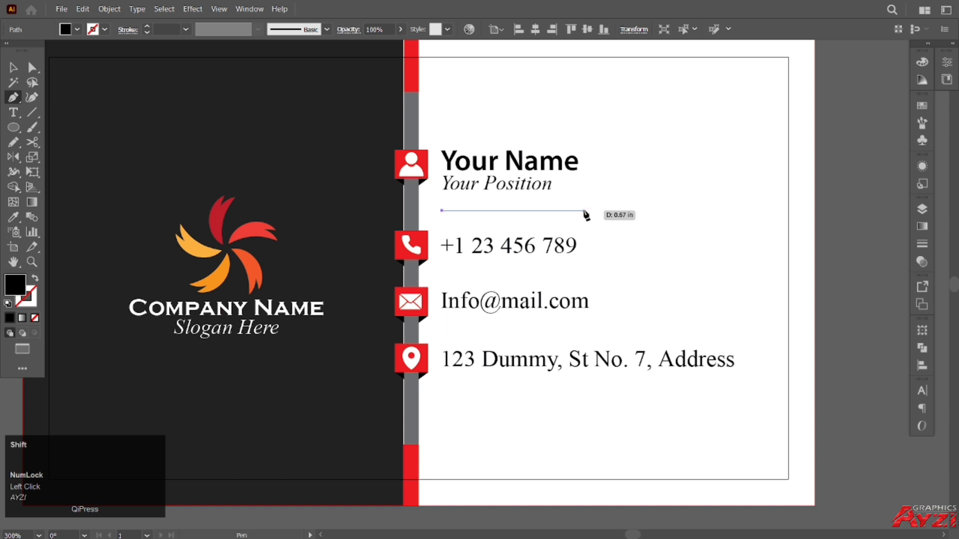
pyautogui.click(578, 212)
pyautogui.click(13, 67)
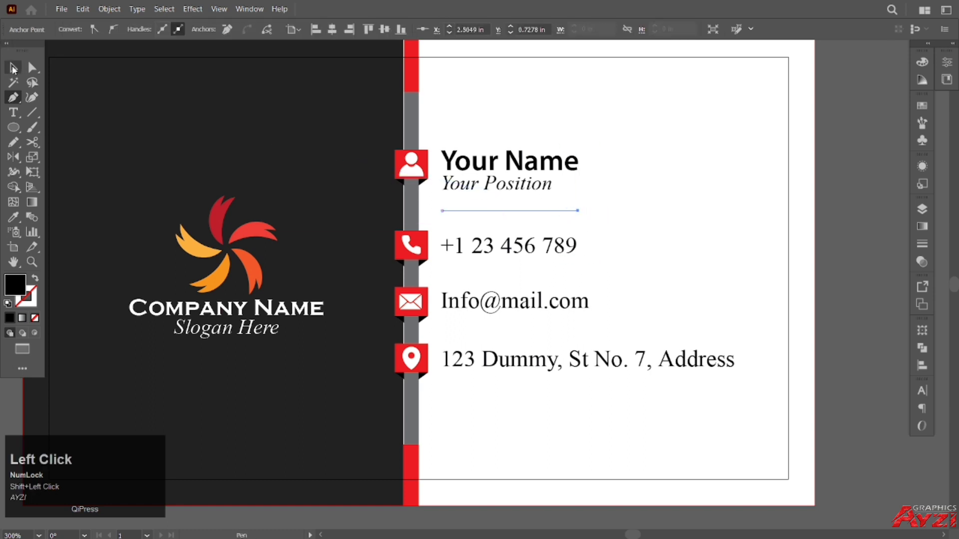
pyautogui.click(563, 205)
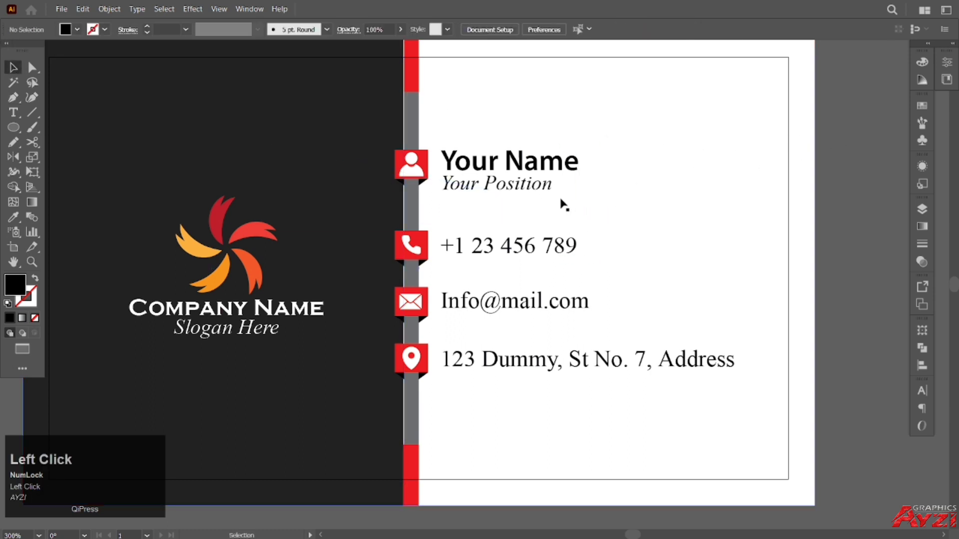
# - Make the line a visible stroke coloured with the person icon's red using the Eyedropper
pyautogui.click(531, 210)
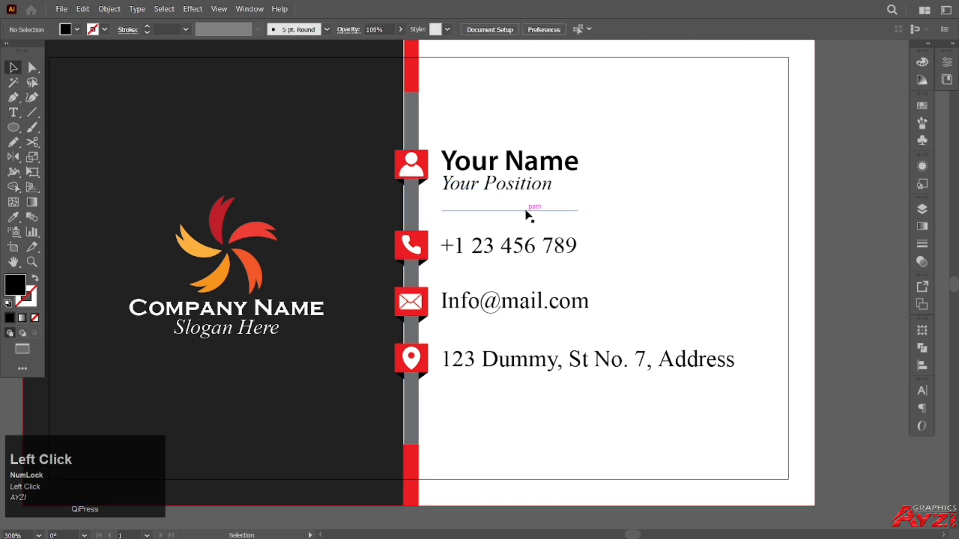
pyautogui.click(35, 280)
pyautogui.click(30, 306)
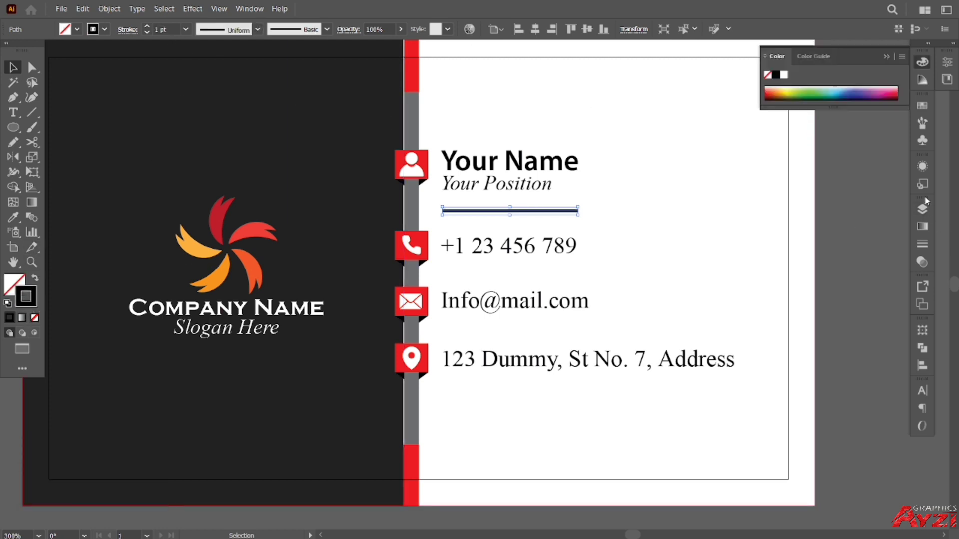
pyautogui.click(921, 244)
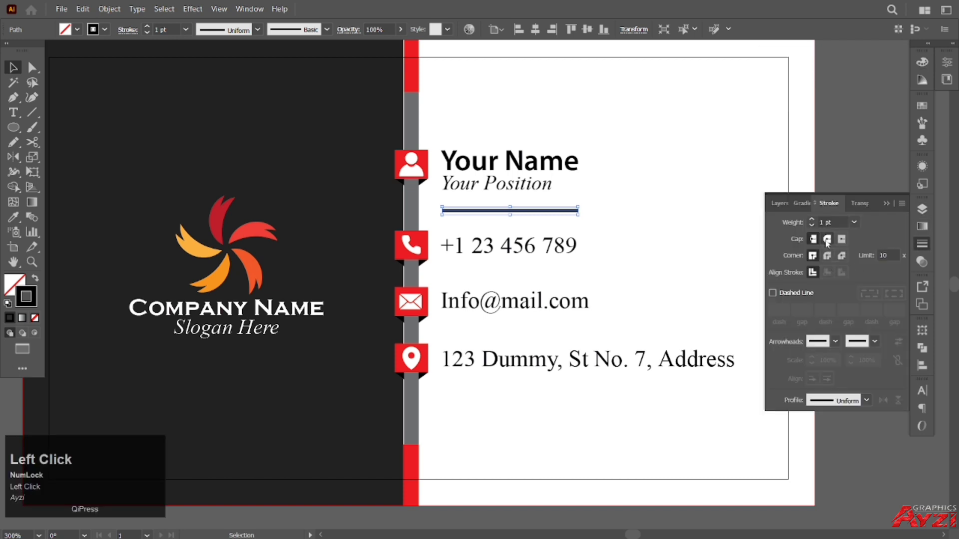
pyautogui.click(883, 205)
pyautogui.click(873, 166)
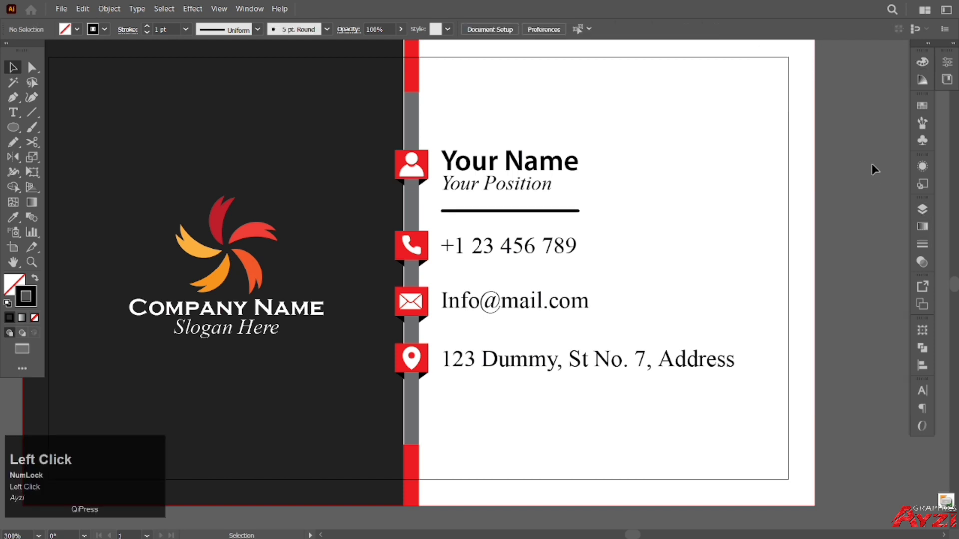
pyautogui.click(512, 215)
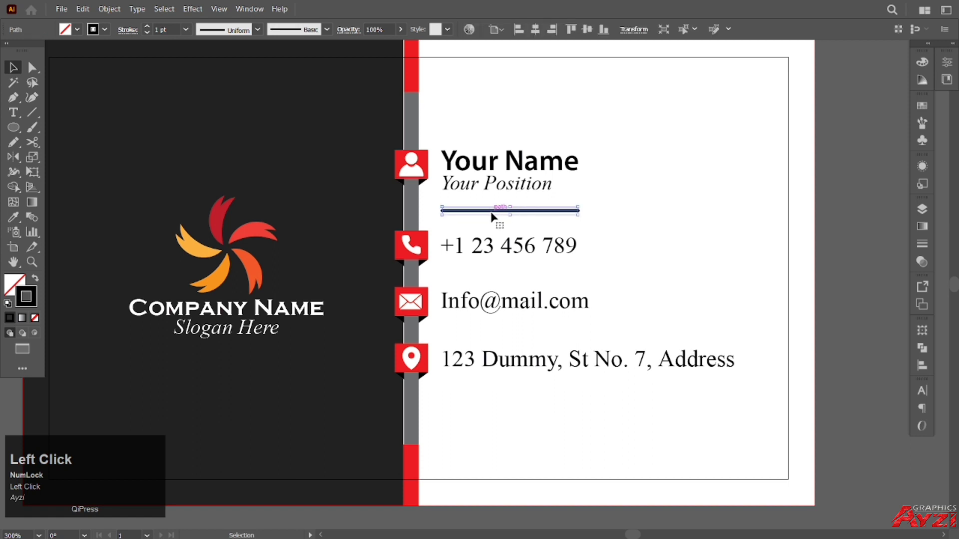
pyautogui.press('i')
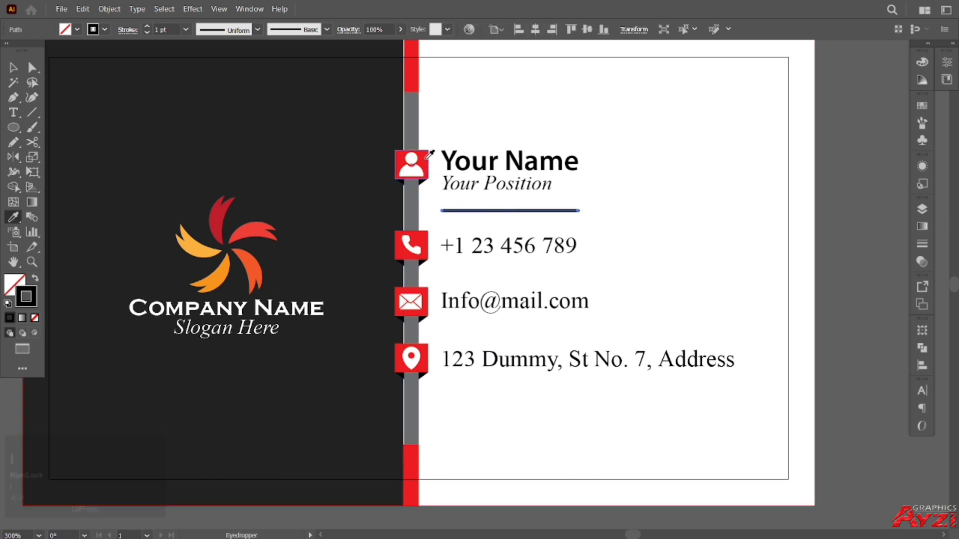
pyautogui.keyDown('shift'); pyautogui.click(426, 156); pyautogui.keyUp('shift')
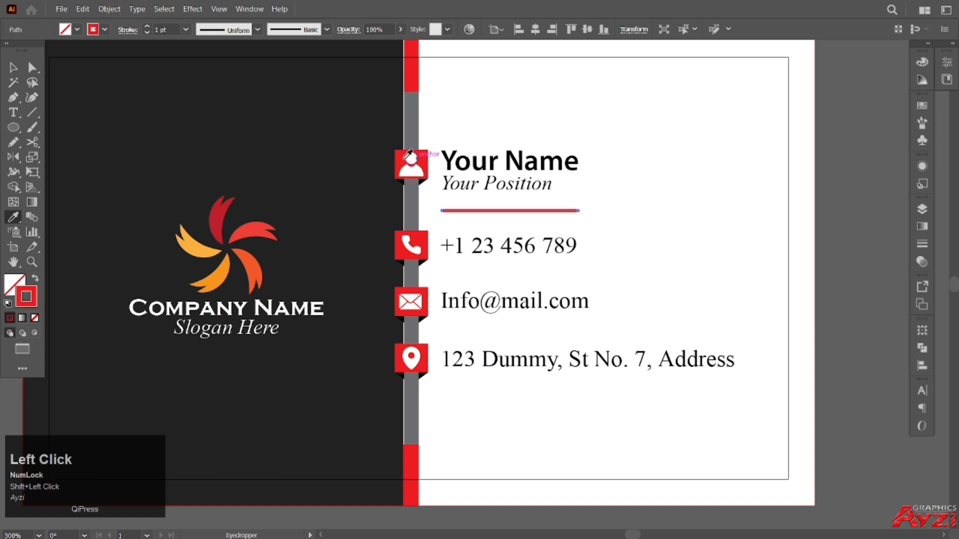
pyautogui.click(616, 214)
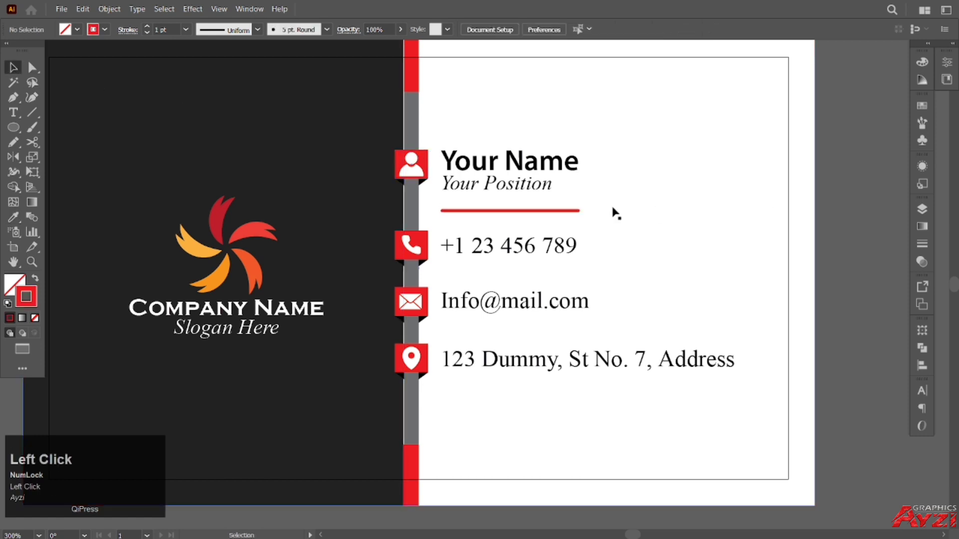
# - Expand the red line into a filled shape with Object > Expand
pyautogui.click(554, 212)
pyautogui.click(109, 9)
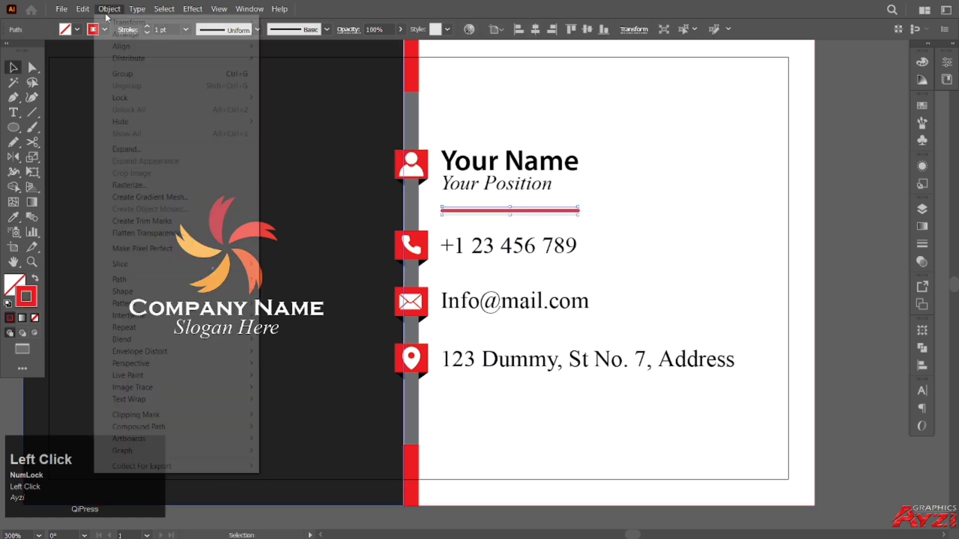
pyautogui.click(162, 149)
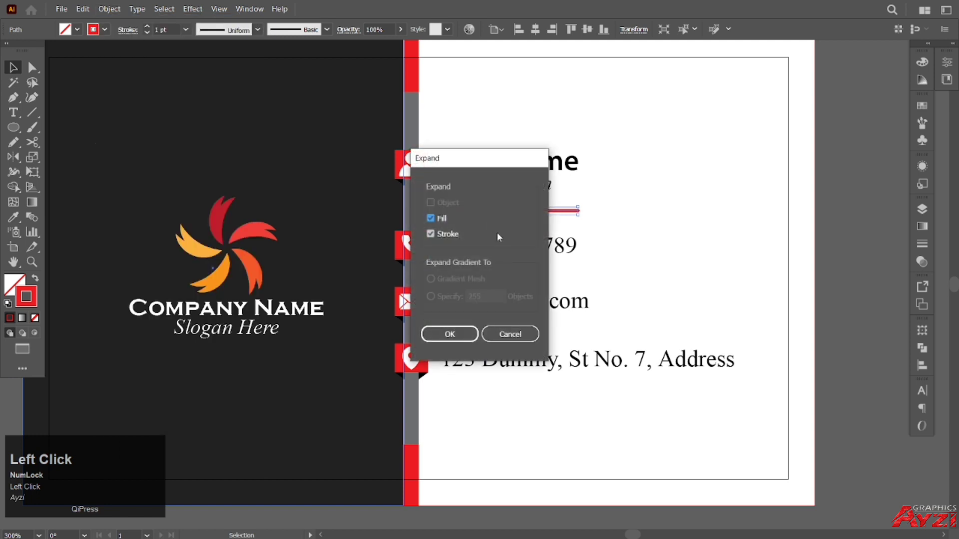
pyautogui.click(449, 334)
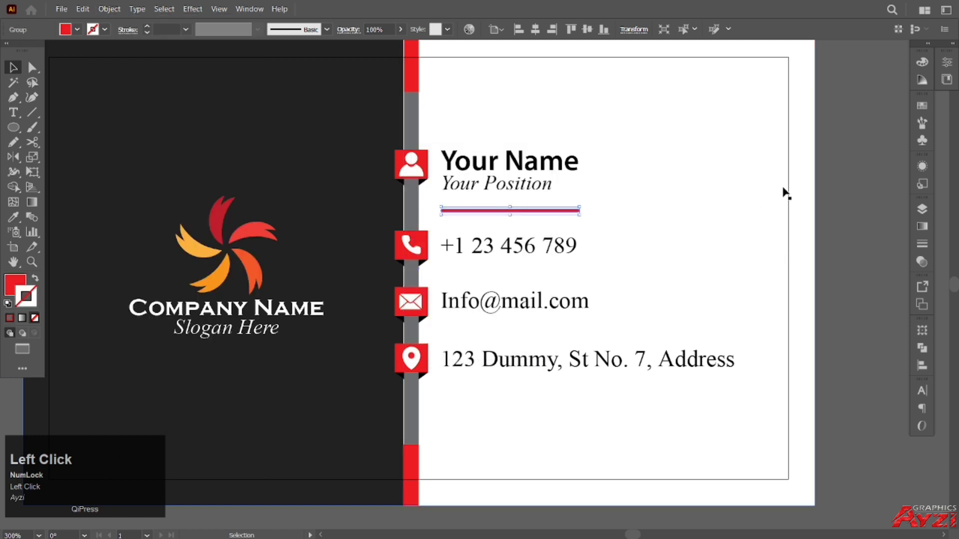
# - Duplicate the red divider beneath the phone number and e-mail lines
pyautogui.moveTo(509, 218); pyautogui.dragTo(502, 332)
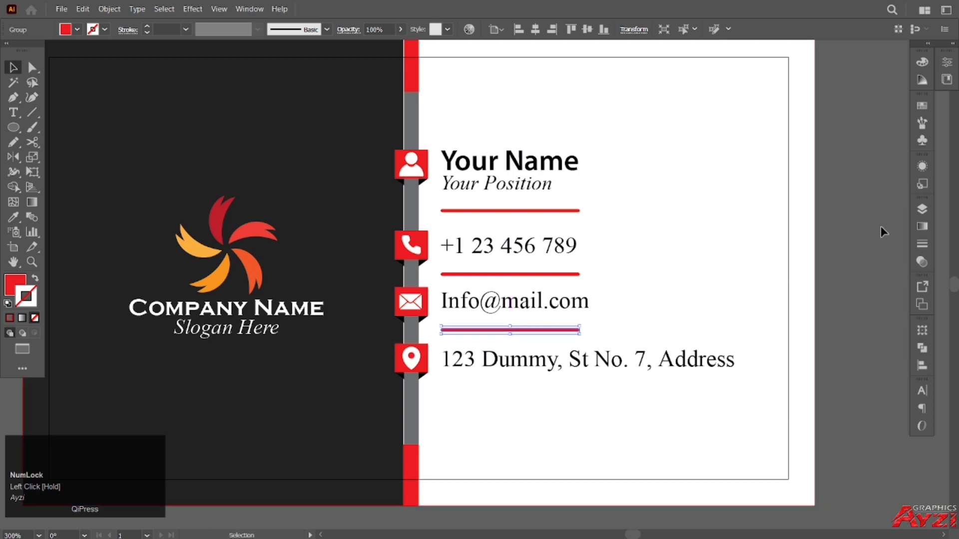
pyautogui.click(862, 220)
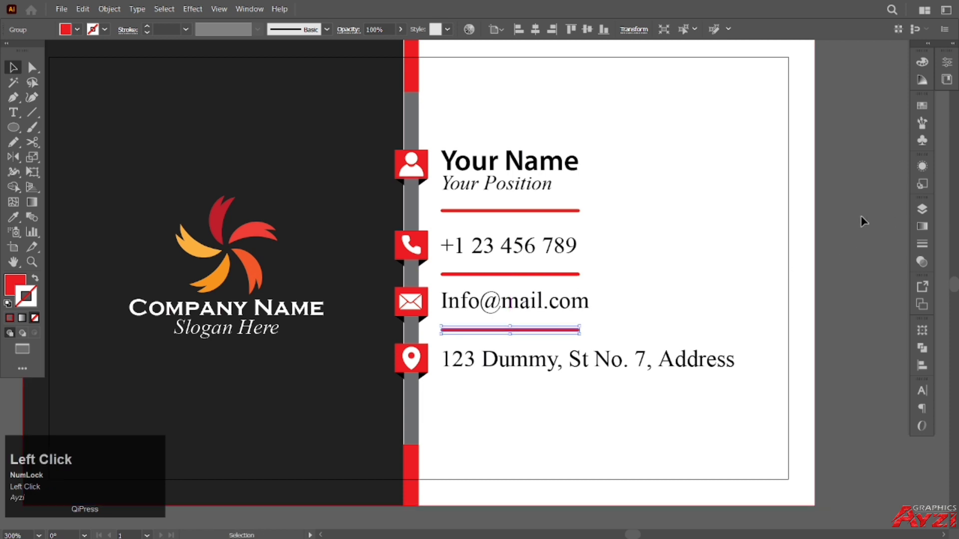
# - Vertically centre the address text on the location pin, using the icon as key object
pyautogui.keyDown('shift'); pyautogui.click(460, 364); pyautogui.keyUp('shift')
pyautogui.click(426, 362)
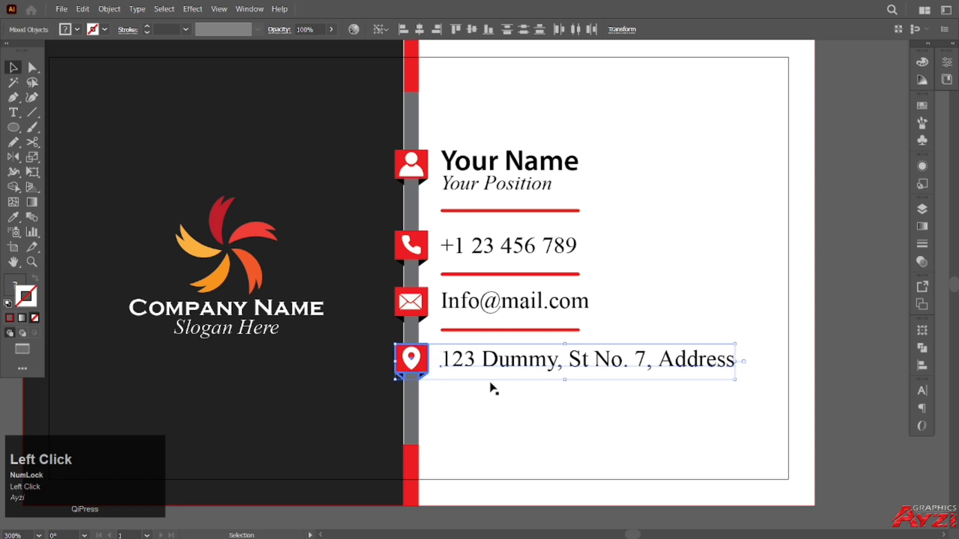
pyautogui.click(923, 367)
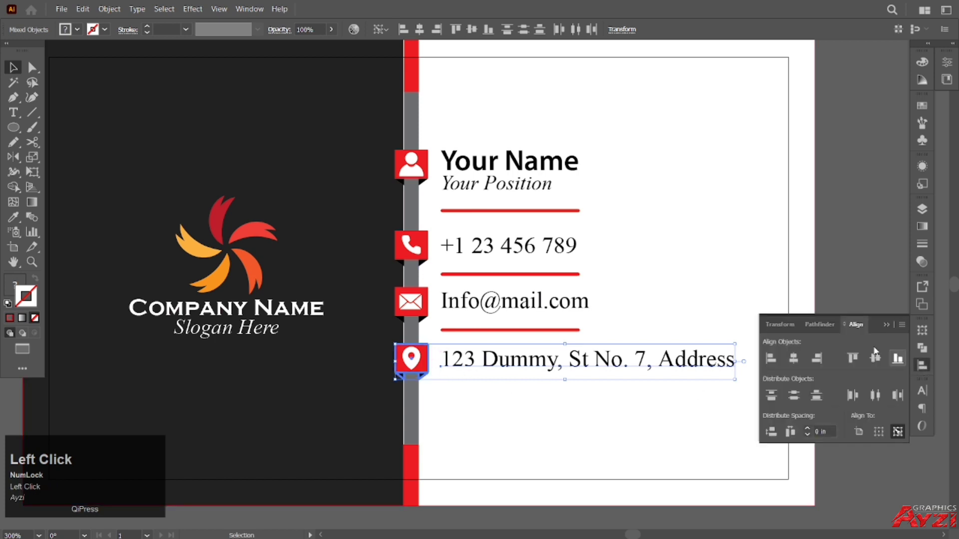
pyautogui.click(830, 279)
pyautogui.click(466, 369)
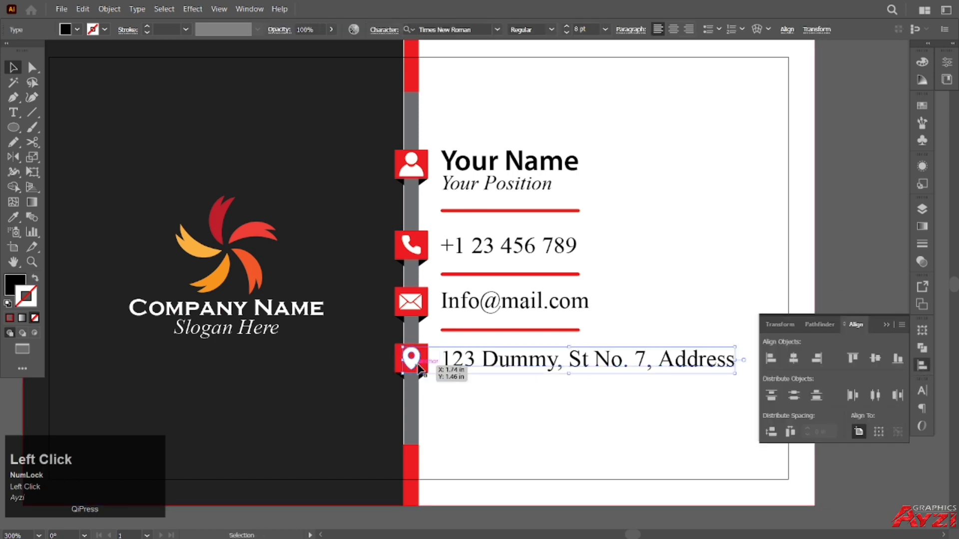
pyautogui.keyDown('shift'); pyautogui.click(411, 358); pyautogui.keyUp('shift')
pyautogui.click(411, 358)
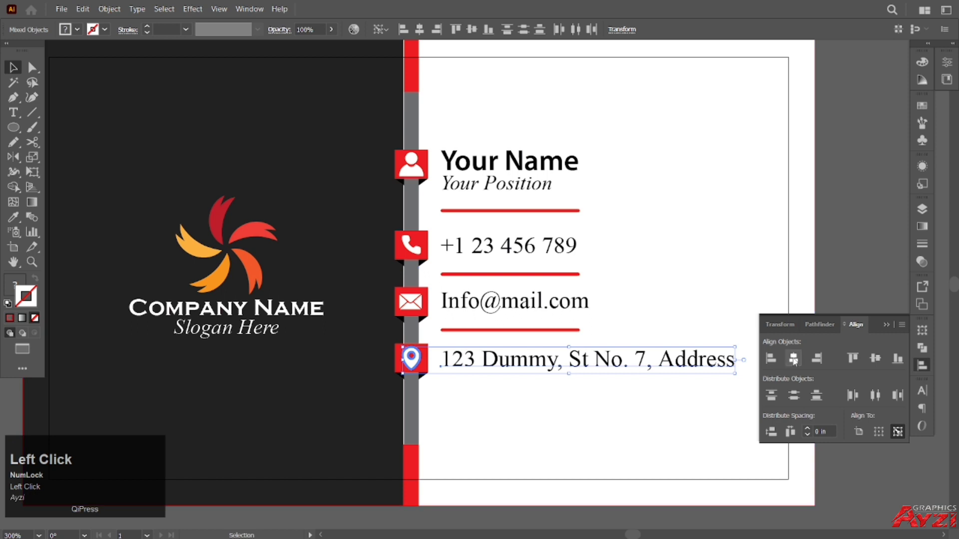
pyautogui.click(876, 358)
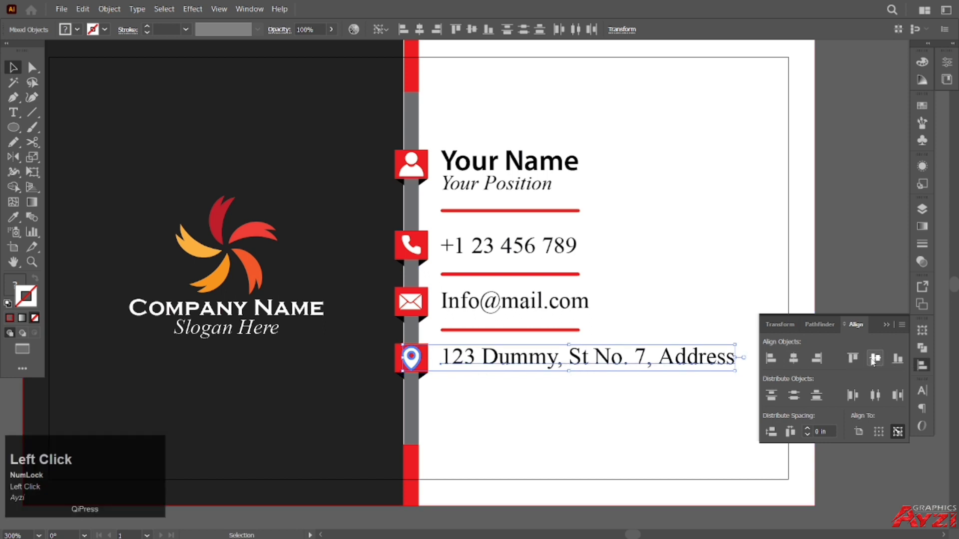
pyautogui.click(887, 326)
pyautogui.click(811, 308)
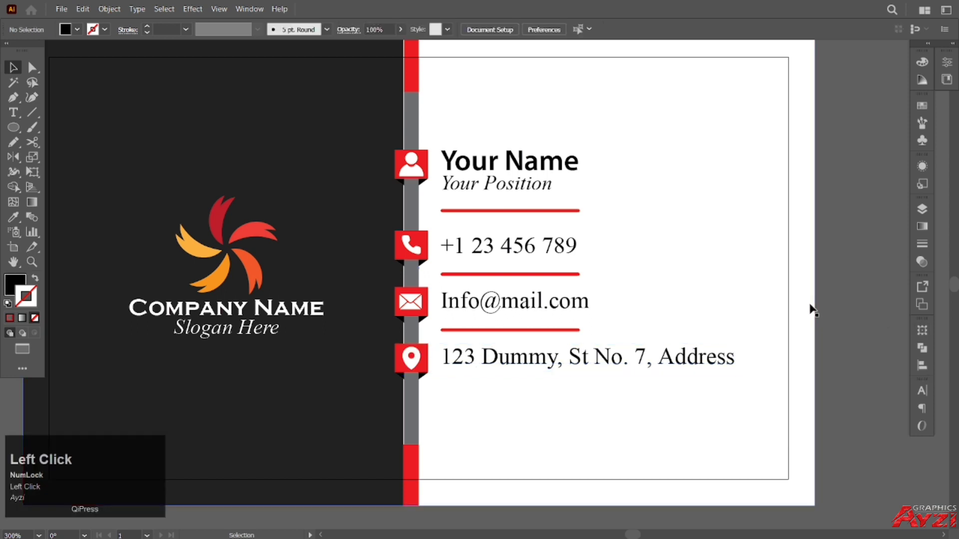
pyautogui.press('ctrl')
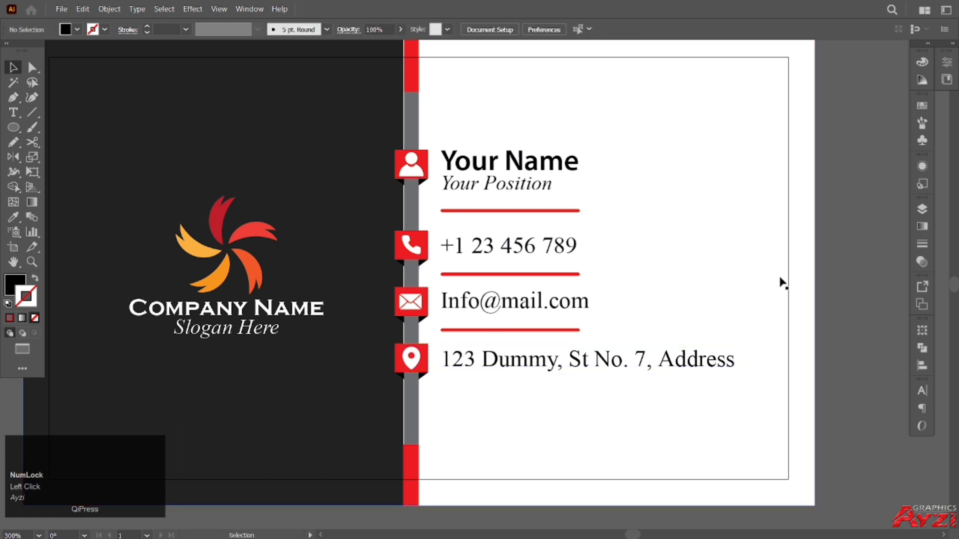
pyautogui.scroll(-2, 832, 272)
pyautogui.moveTo(775, 283); pyautogui.dragTo(648, 283)
pyautogui.scroll(-1, 648, 282)
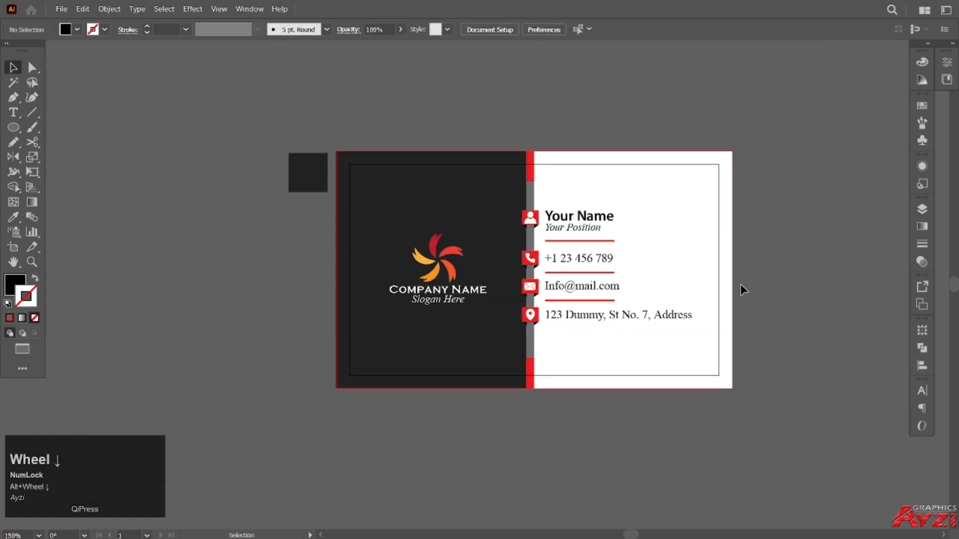
pyautogui.moveTo(740, 289); pyautogui.dragTo(548, 240)
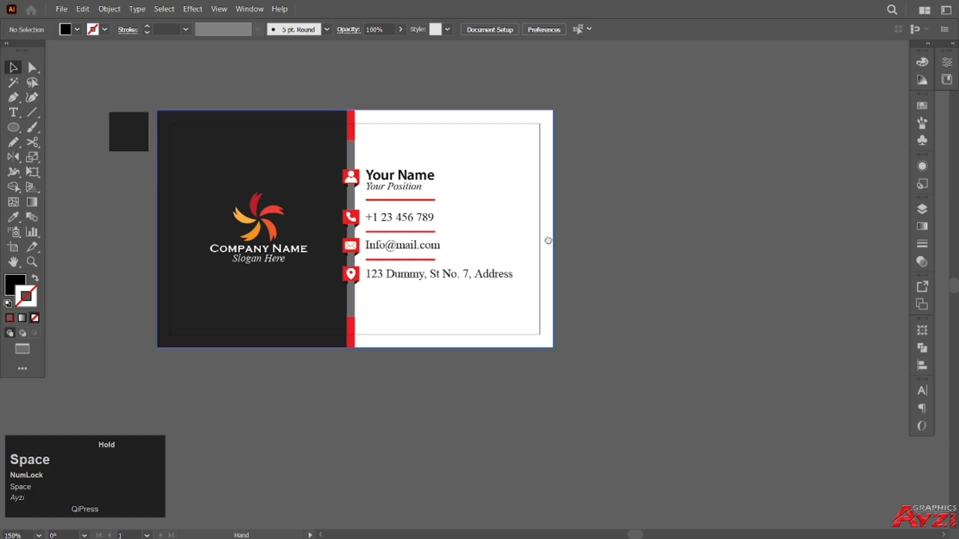
# - Duplicate Artboard 1 with all its card artwork to the right as 'Artboard 1 copy'
pyautogui.click(13, 247)
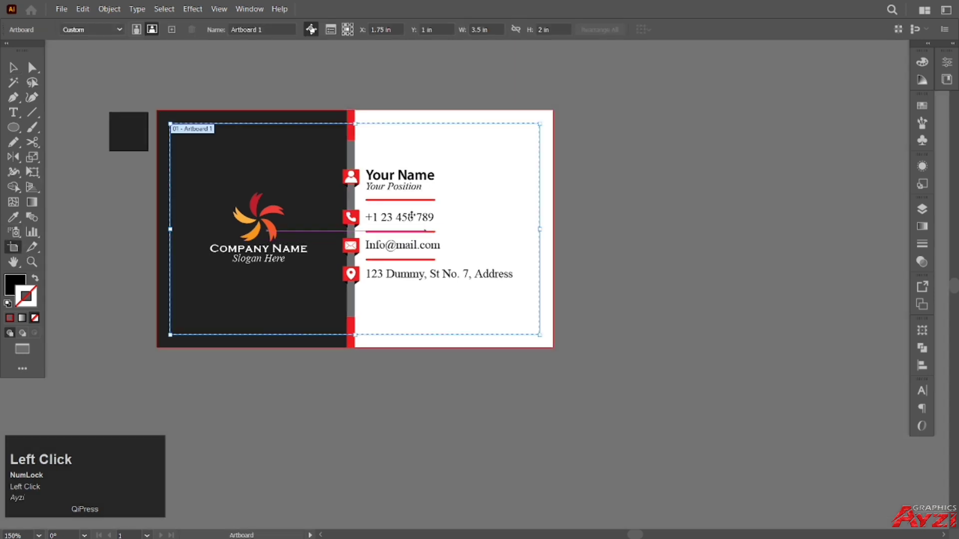
pyautogui.moveTo(301, 190); pyautogui.dragTo(725, 199)
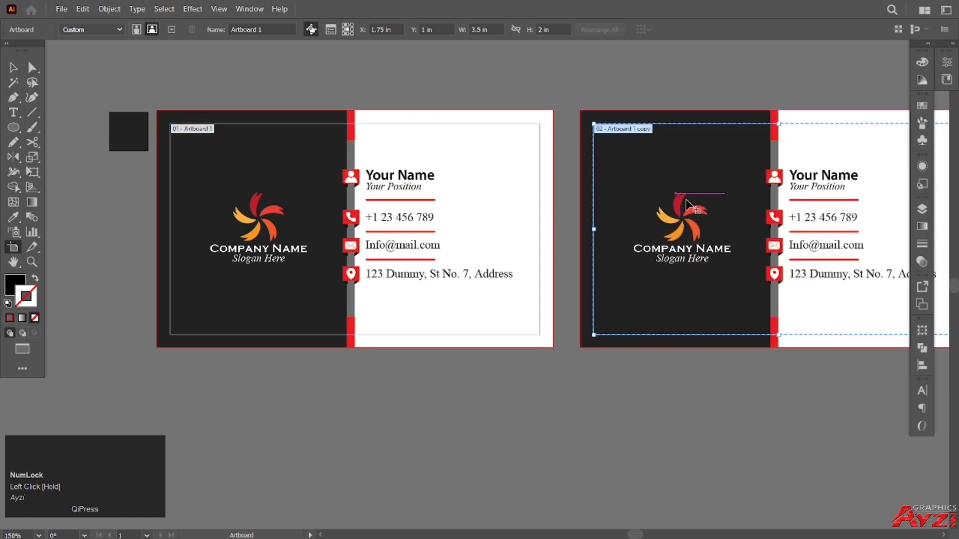
pyautogui.moveTo(359, 215); pyautogui.dragTo(101, 264)
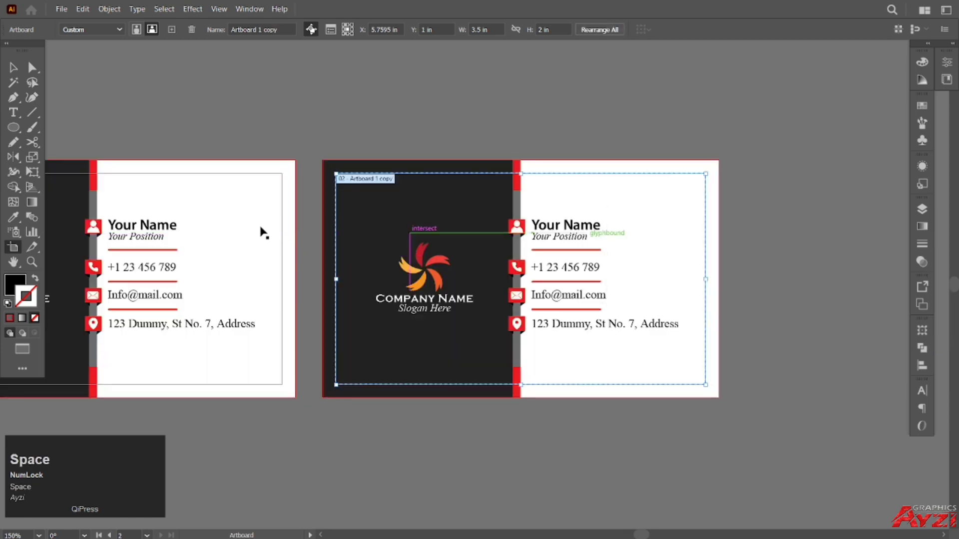
# - Delete the text, dividers, top red strip and icon strip from the copied card
pyautogui.click(13, 67)
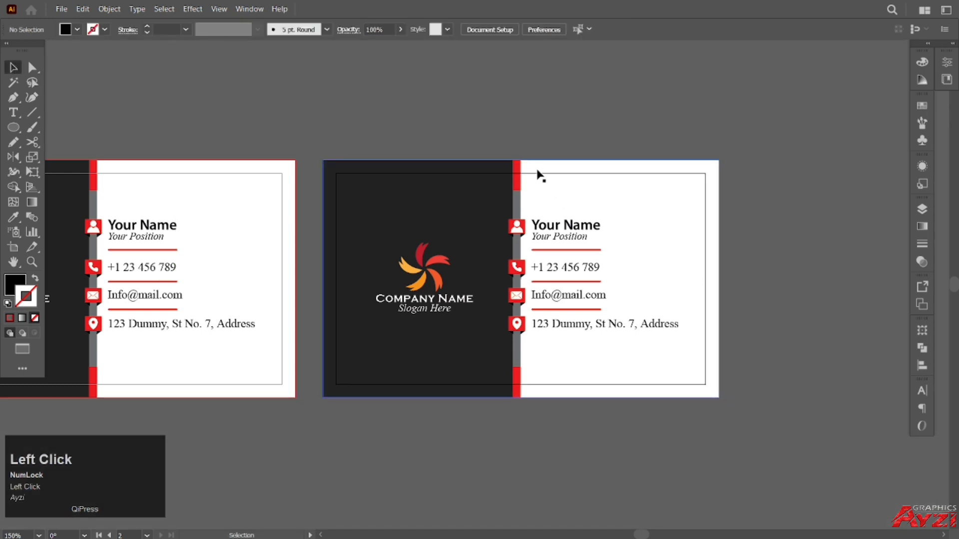
pyautogui.moveTo(776, 416); pyautogui.dragTo(789, 404)
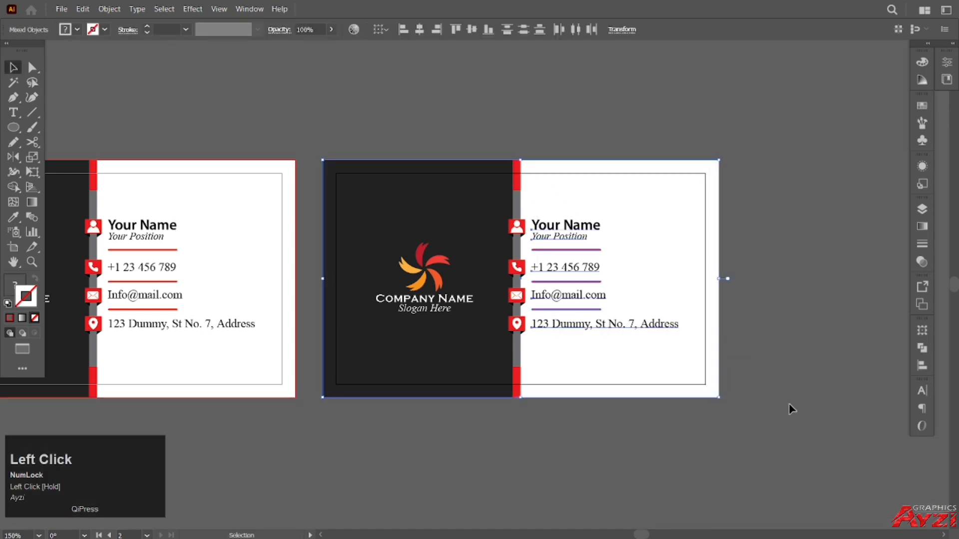
pyautogui.press('BackSpace')
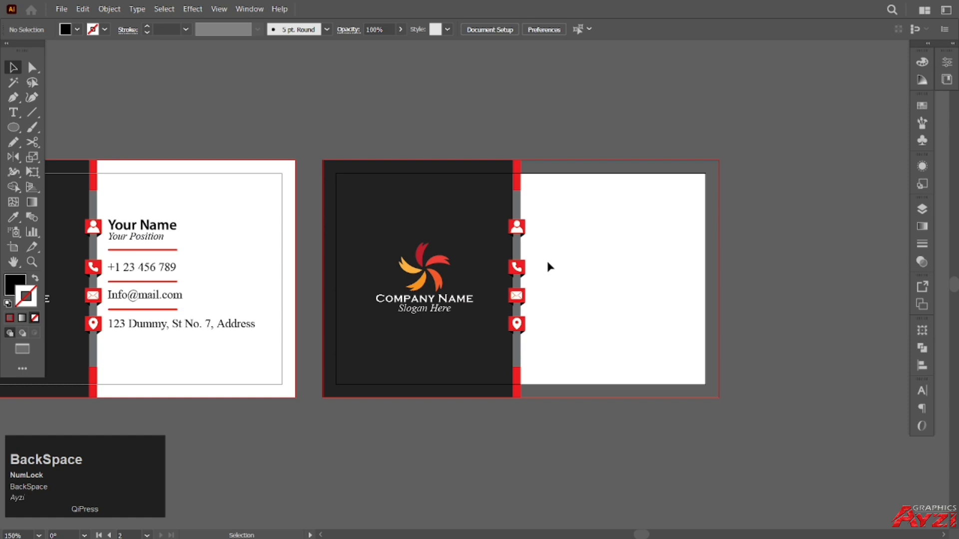
pyautogui.click(518, 185)
pyautogui.press('BackSpace')
pyautogui.moveTo(517, 149); pyautogui.dragTo(538, 230)
pyautogui.moveTo(598, 422); pyautogui.dragTo(629, 439)
pyautogui.press('BackSpace')
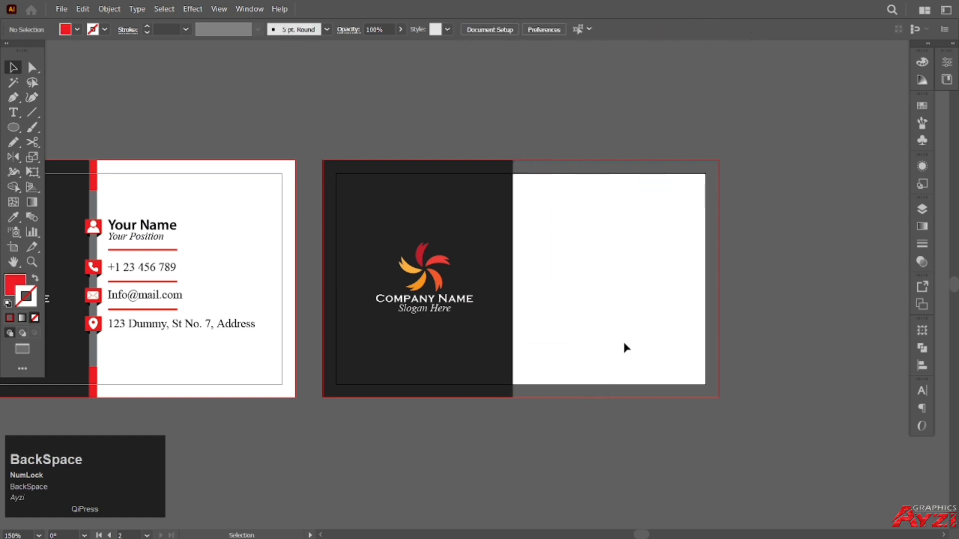
# - Stretch the dark panel to full card width and centre the logo horizontally
pyautogui.click(496, 235)
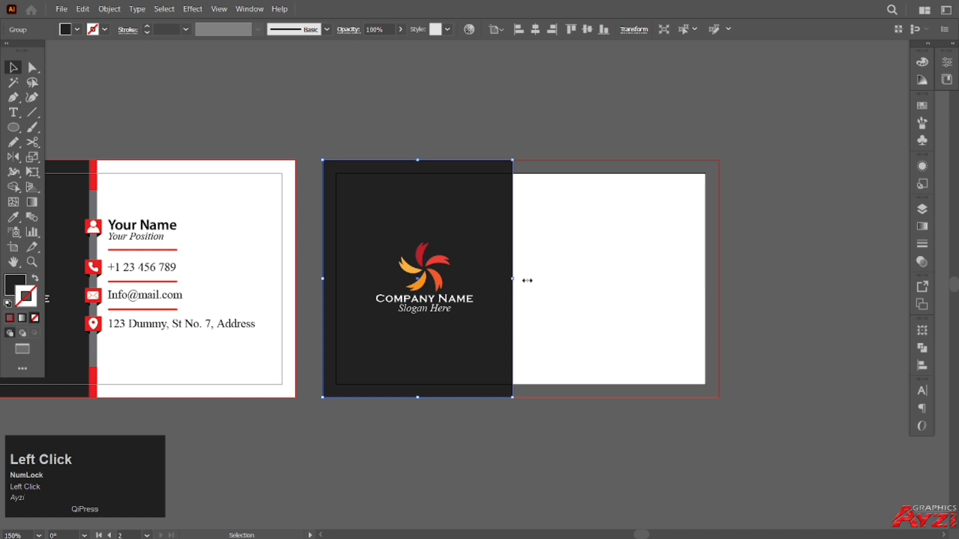
pyautogui.moveTo(526, 281); pyautogui.dragTo(717, 284)
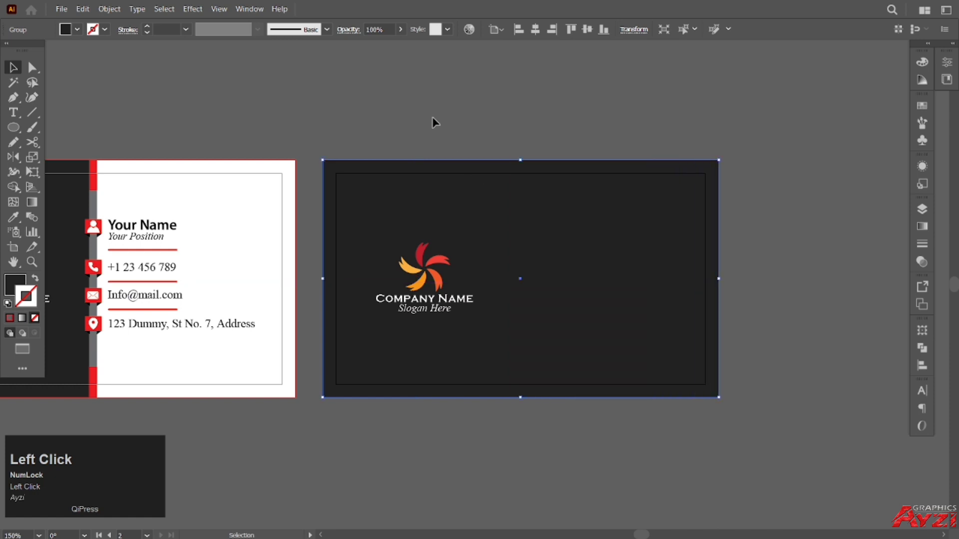
pyautogui.click(434, 121)
pyautogui.click(620, 306)
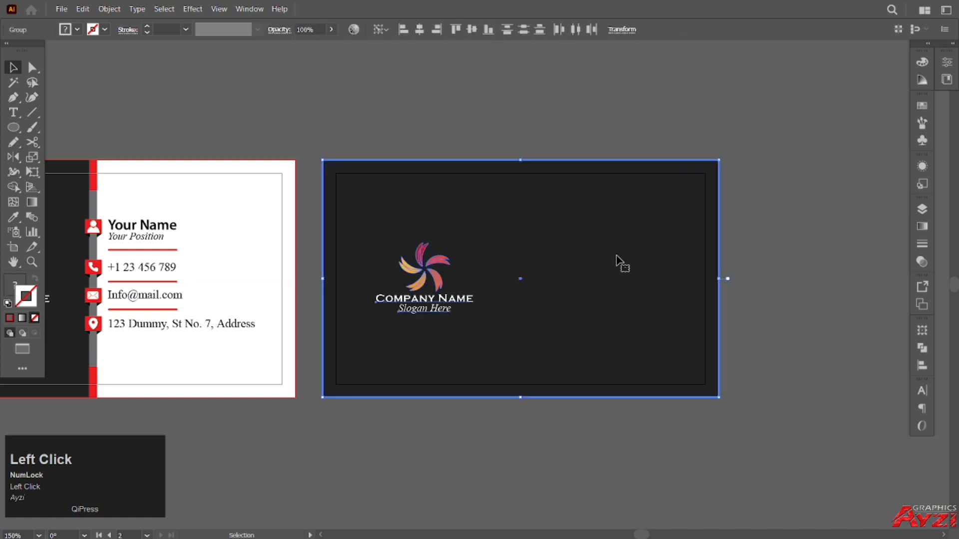
pyautogui.click(922, 366)
pyautogui.click(793, 358)
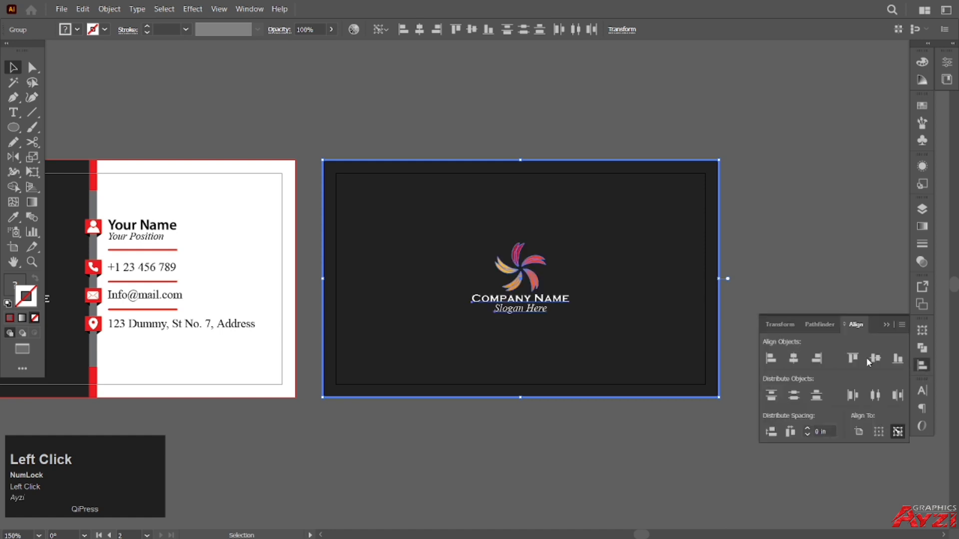
pyautogui.click(888, 323)
pyautogui.click(849, 296)
pyautogui.click(567, 270)
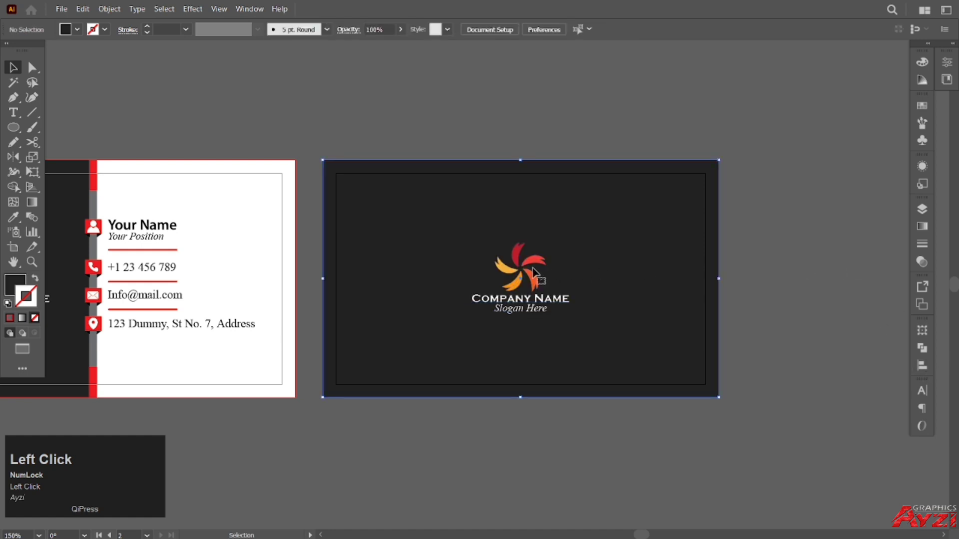
# - Enlarge the logo and company name group evenly from its centre
pyautogui.click(535, 302)
pyautogui.moveTo(570, 315); pyautogui.dragTo(589, 330)
pyautogui.click(770, 270)
pyautogui.scroll(1, 530, 192)
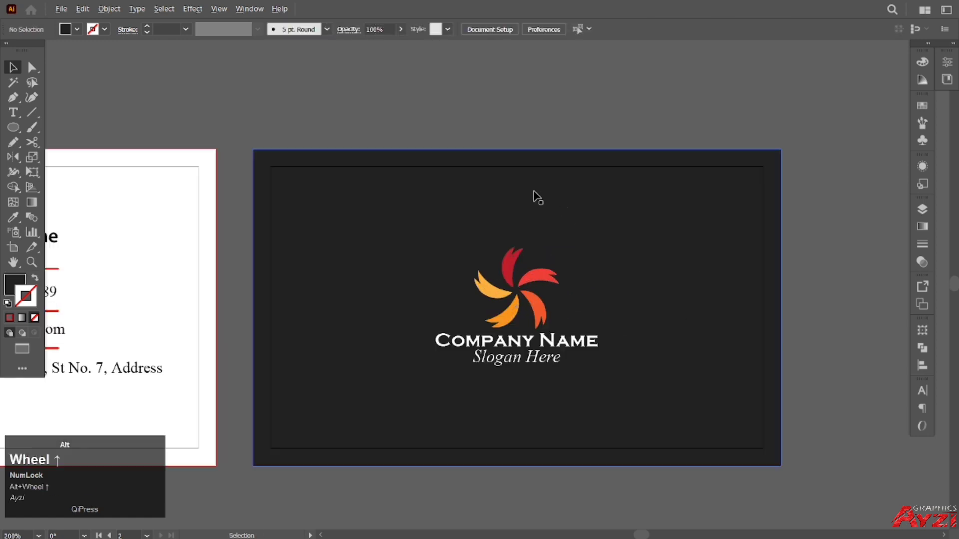
pyautogui.moveTo(517, 143); pyautogui.dragTo(509, 151)
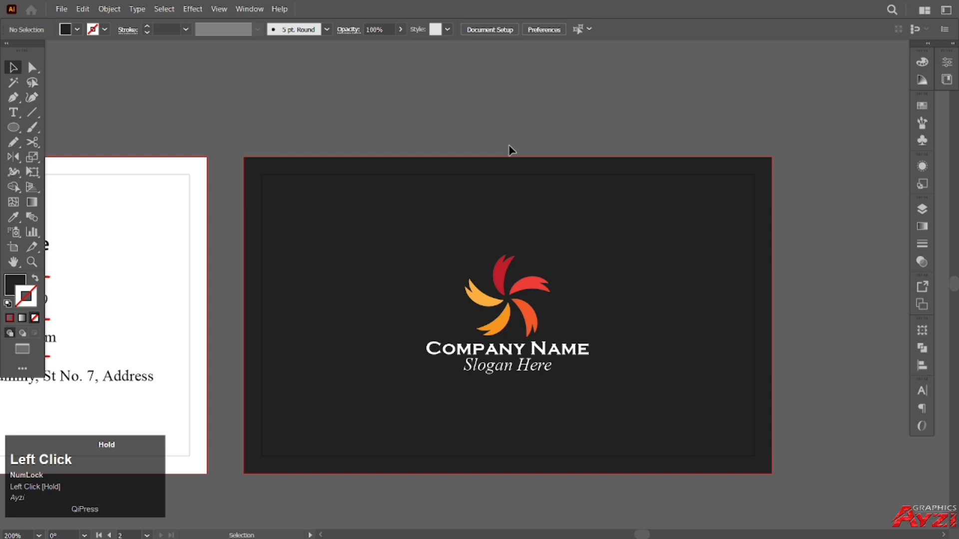
# - Draw a thin rectangle along the card's top edge, filled red with no stroke
pyautogui.click(15, 128)
pyautogui.moveTo(16, 129); pyautogui.dragTo(56, 127)
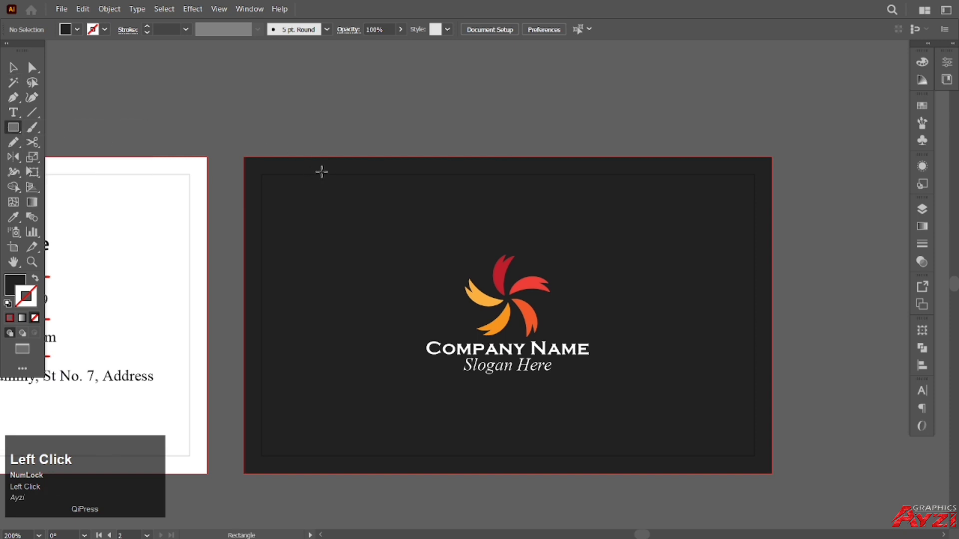
pyautogui.moveTo(244, 158); pyautogui.dragTo(771, 186)
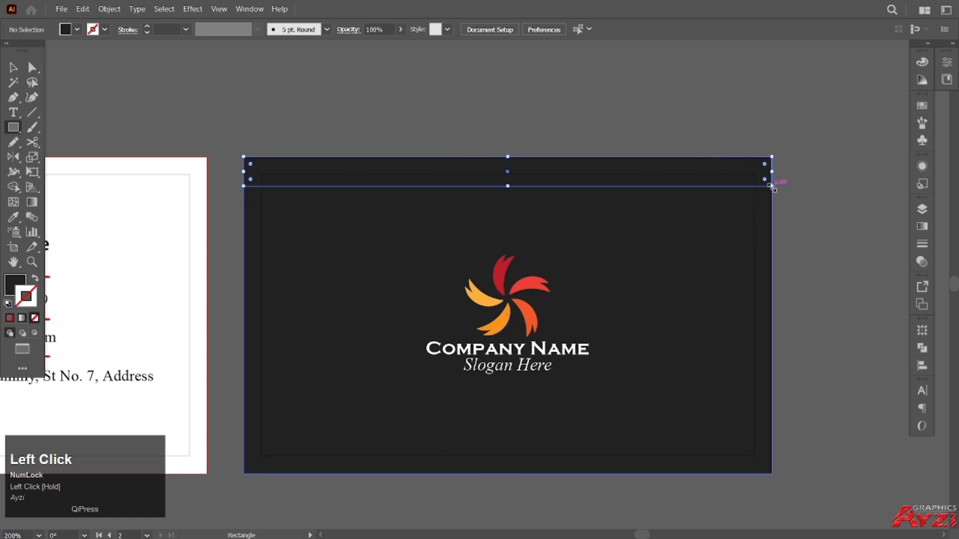
pyautogui.click(921, 105)
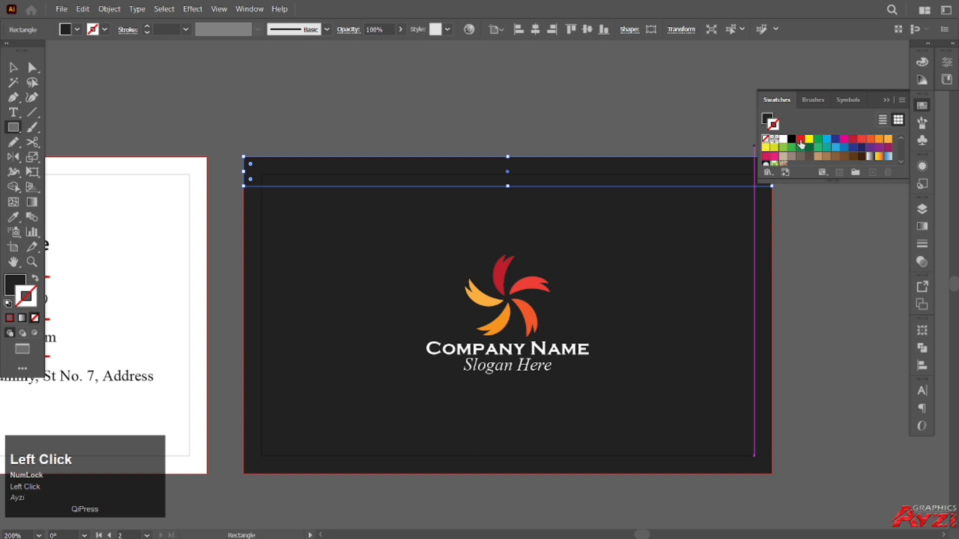
pyautogui.click(801, 140)
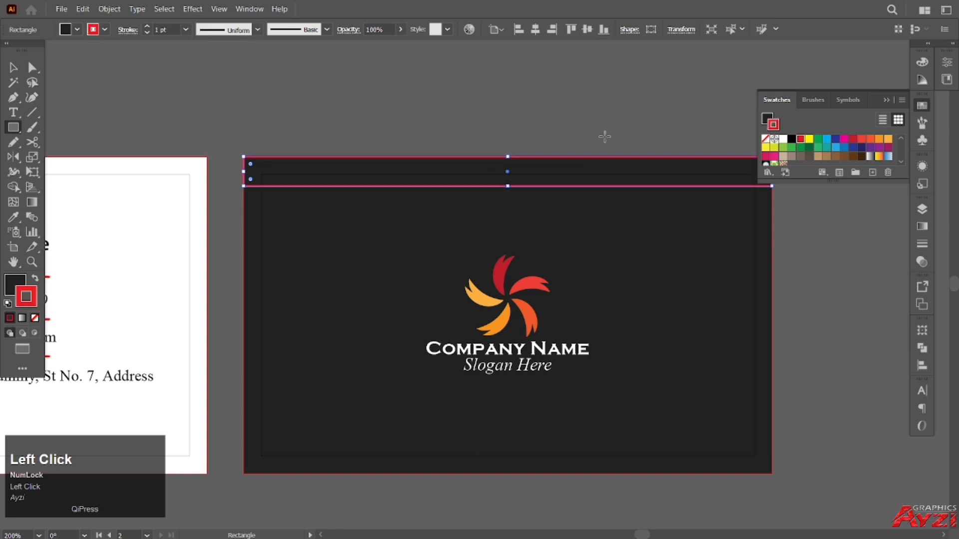
pyautogui.click(36, 280)
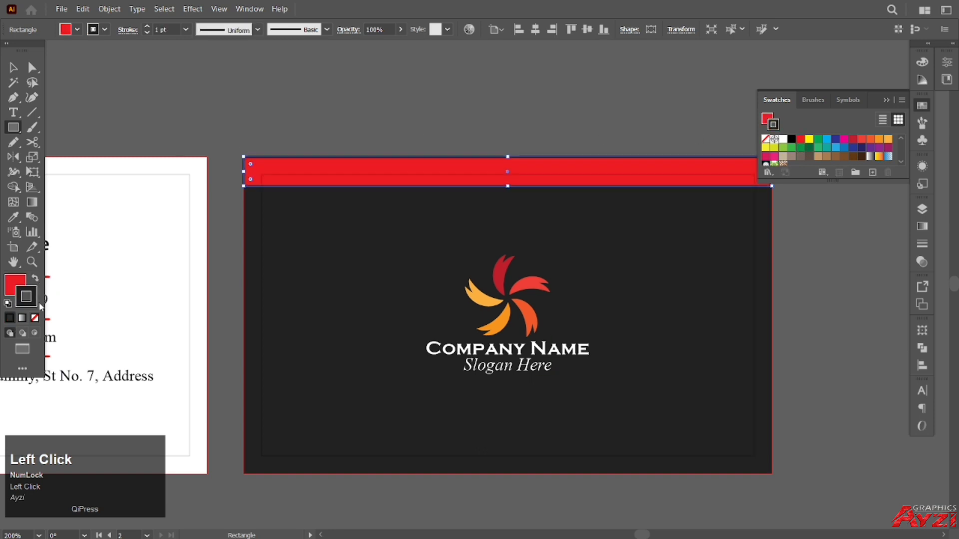
pyautogui.click(34, 318)
pyautogui.click(14, 67)
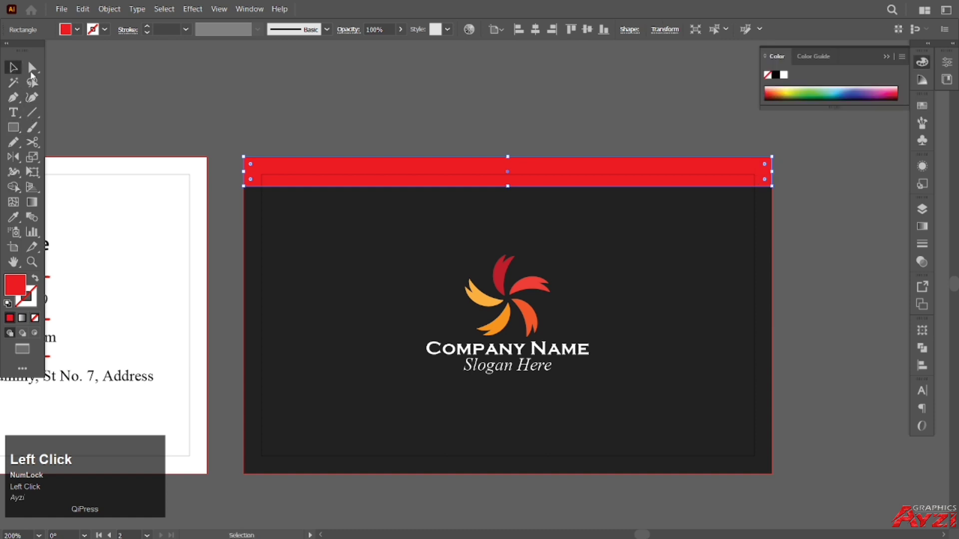
pyautogui.click(426, 124)
# - Drag the red bar's bottom edge slightly lower
pyautogui.scroll(3, 490, 143)
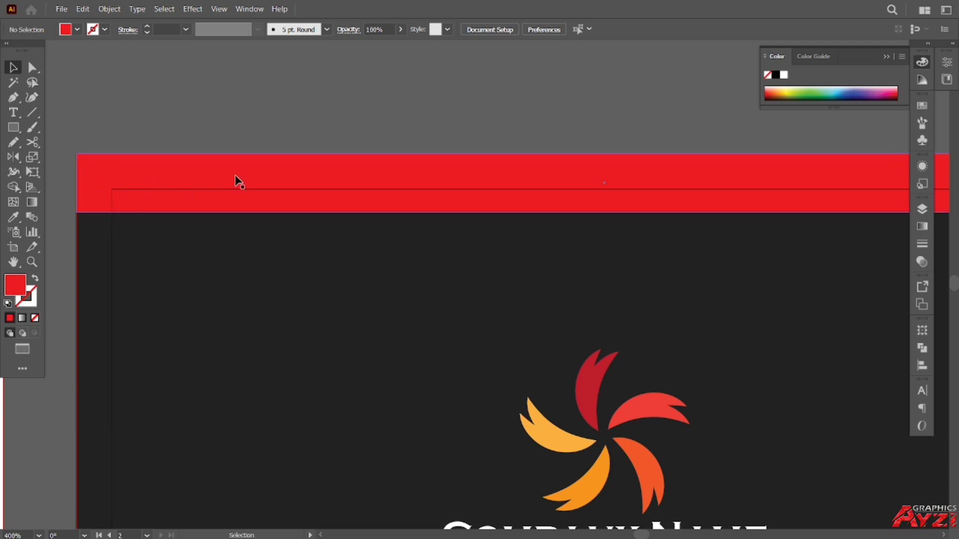
pyautogui.scroll(-3, 447, 188)
pyautogui.moveTo(654, 203); pyautogui.dragTo(626, 199)
pyautogui.scroll(2, 504, 179)
pyautogui.click(505, 203)
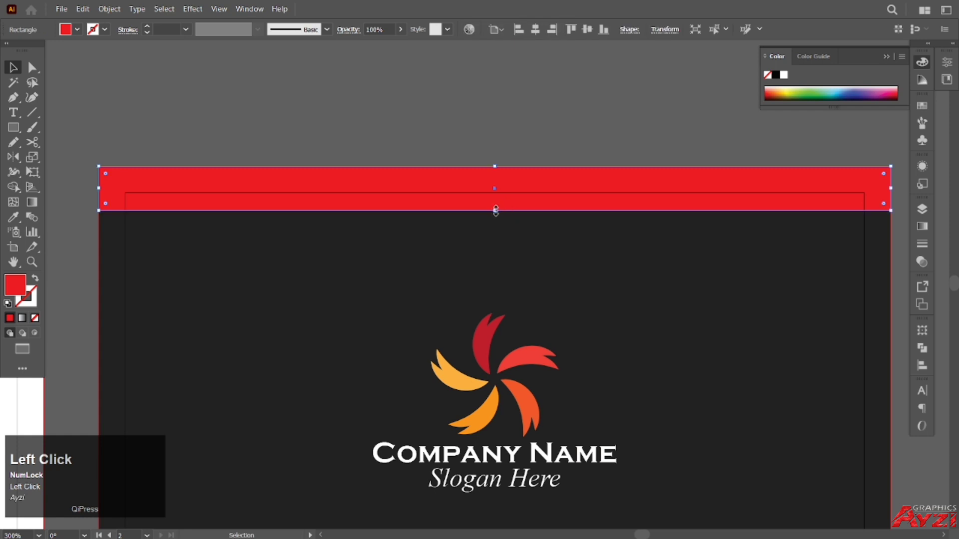
pyautogui.moveTo(497, 210); pyautogui.dragTo(497, 214)
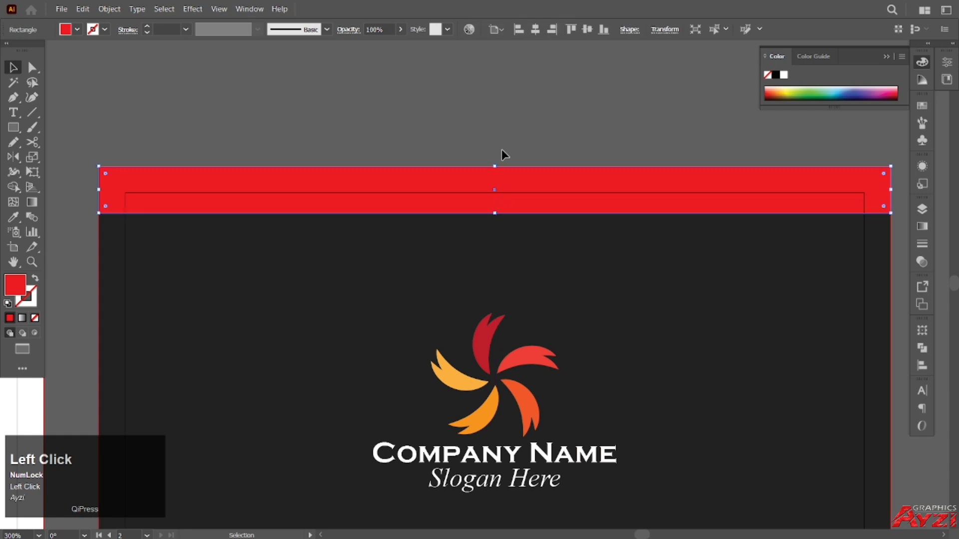
pyautogui.click(502, 146)
pyautogui.scroll(-2, 502, 145)
pyautogui.scroll(2, 515, 135)
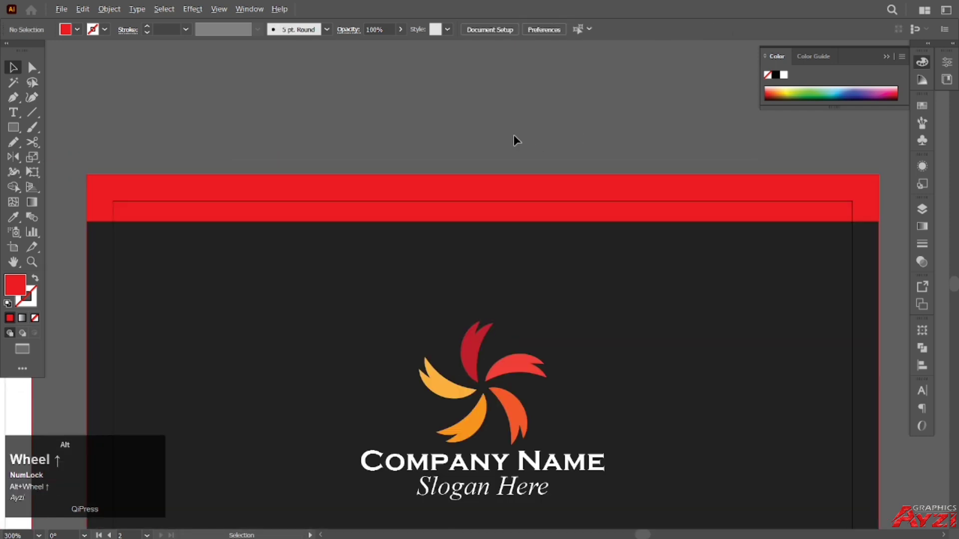
pyautogui.click(12, 131)
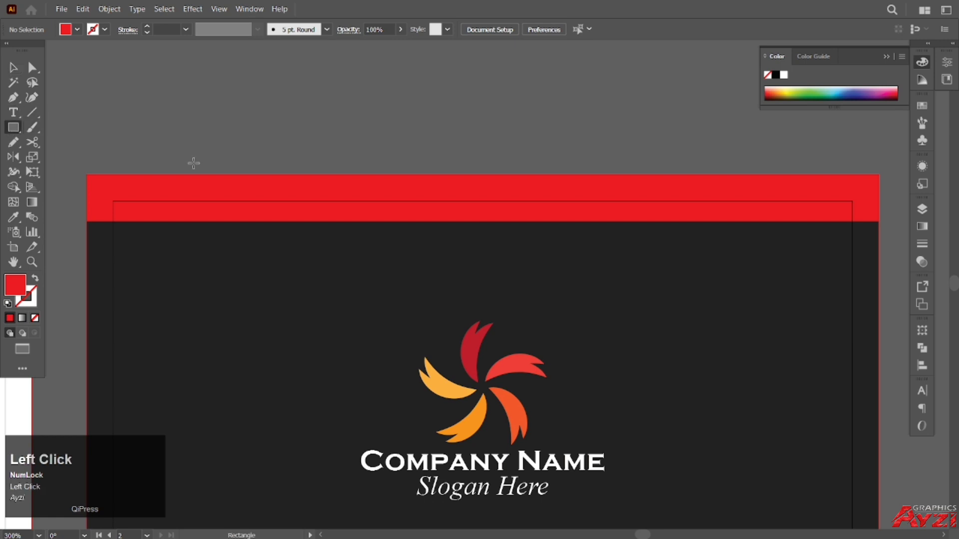
# - Draw a rectangle over the middle of the red bar and fill it light grey
pyautogui.moveTo(409, 173)
pyautogui.mouseDown()
pyautogui.moveTo(557, 228)
pyautogui.moveTo(612, 227)
pyautogui.mouseUp()
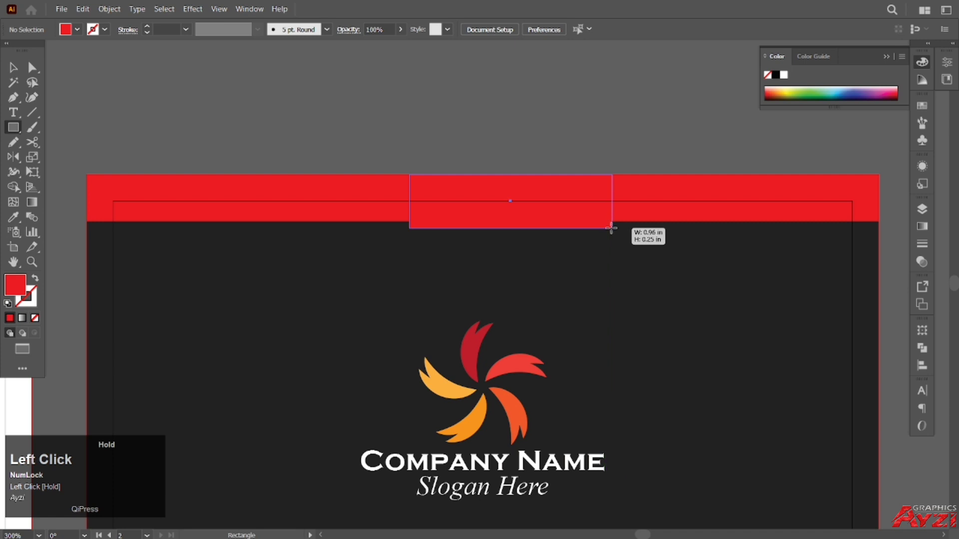
pyautogui.moveTo(611, 228); pyautogui.dragTo(611, 228)
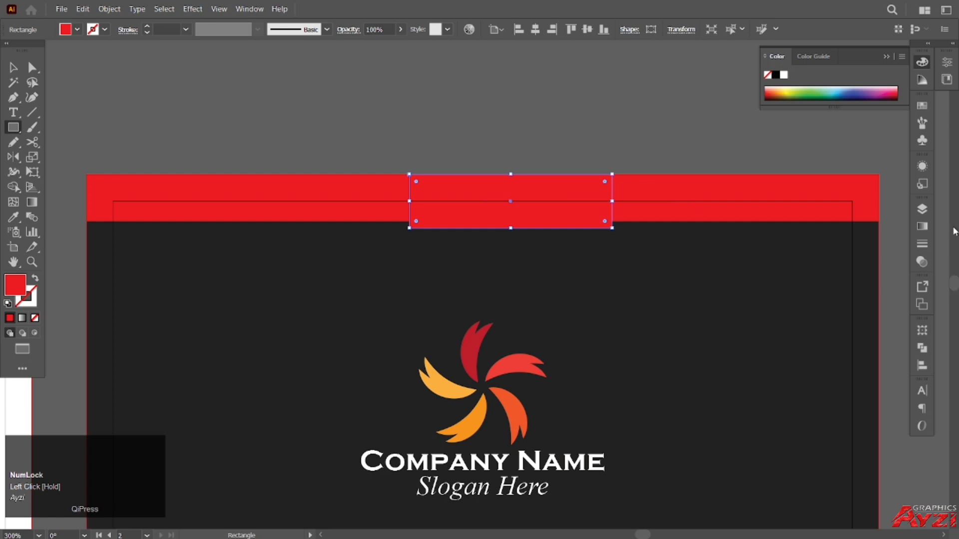
pyautogui.click(921, 106)
pyautogui.scroll(-3, 821, 153)
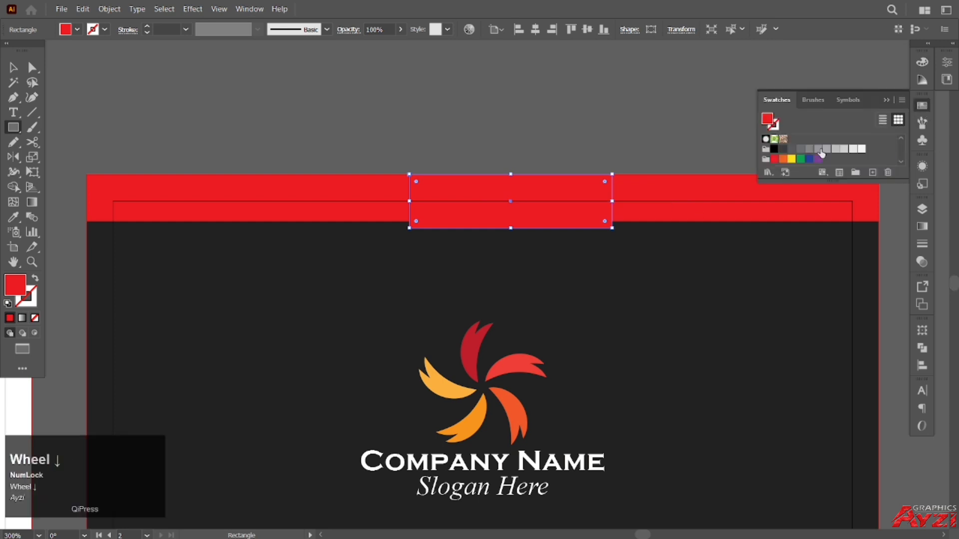
pyautogui.click(792, 149)
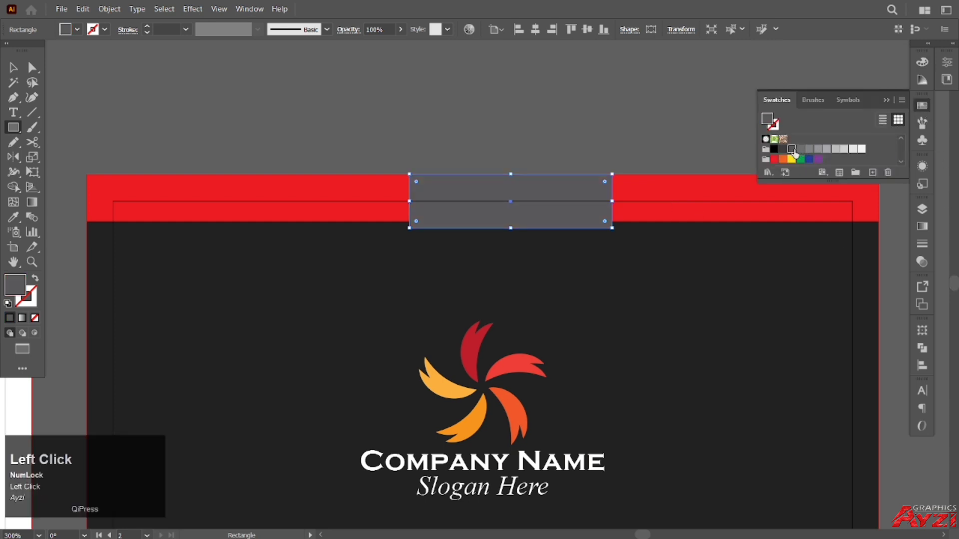
pyautogui.click(800, 149)
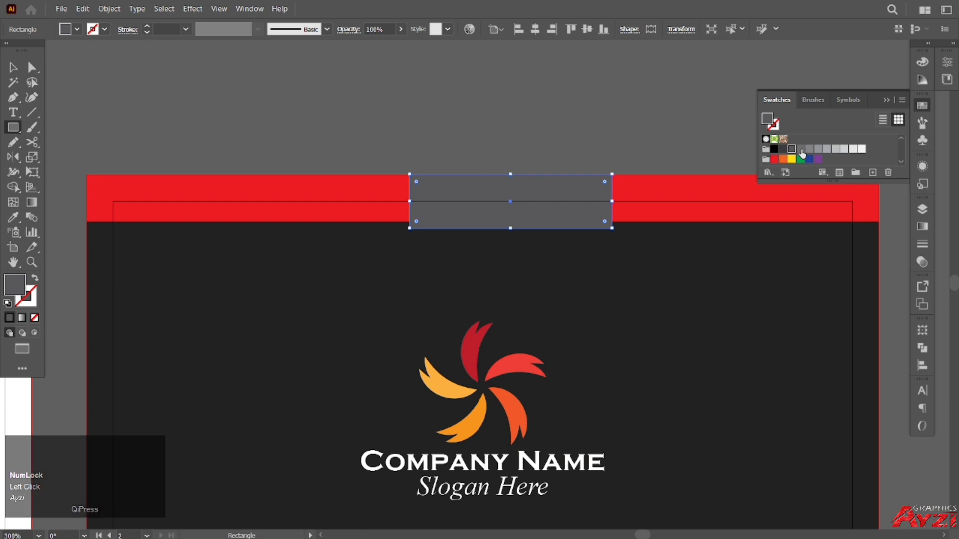
pyautogui.click(14, 67)
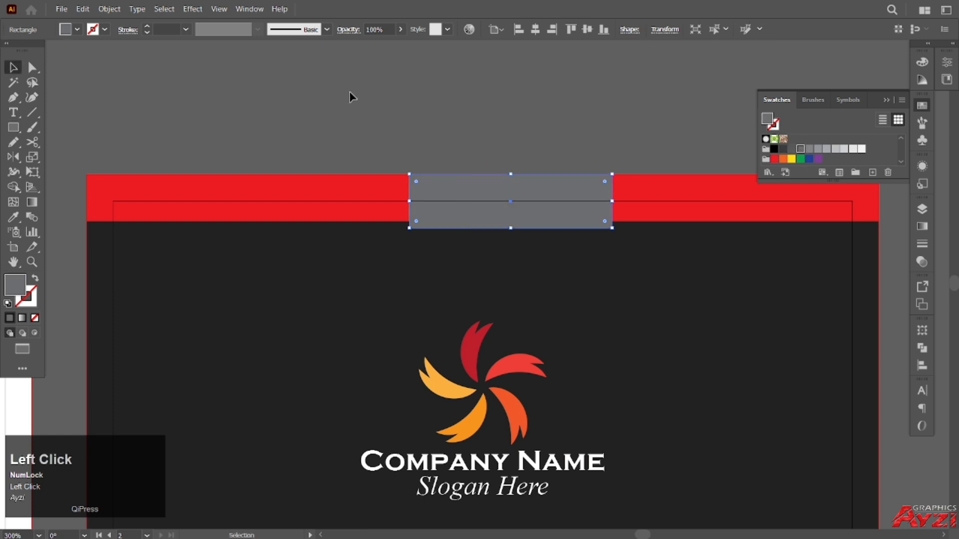
pyautogui.click(349, 91)
pyautogui.click(34, 67)
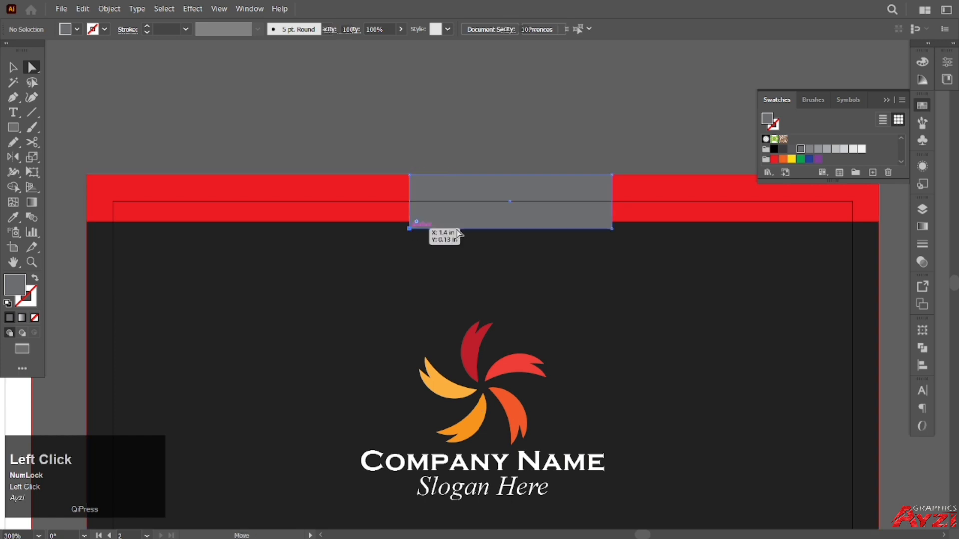
# - Scale the grey rectangle's bottom anchors to about 73% width, forming a trapezoid
pyautogui.click(410, 228)
pyautogui.keyDown('shift'); pyautogui.click(611, 229); pyautogui.keyUp('shift')
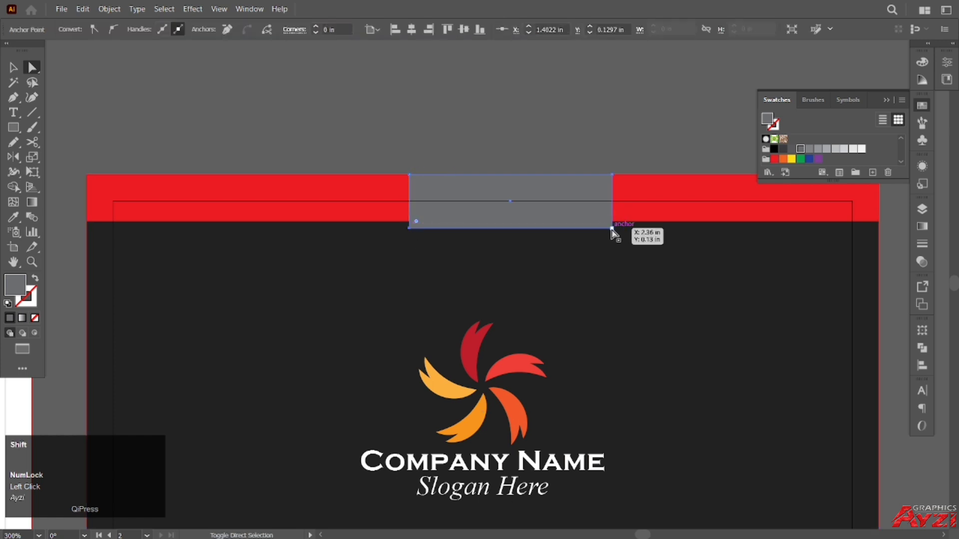
pyautogui.click(32, 157)
pyautogui.click(73, 157)
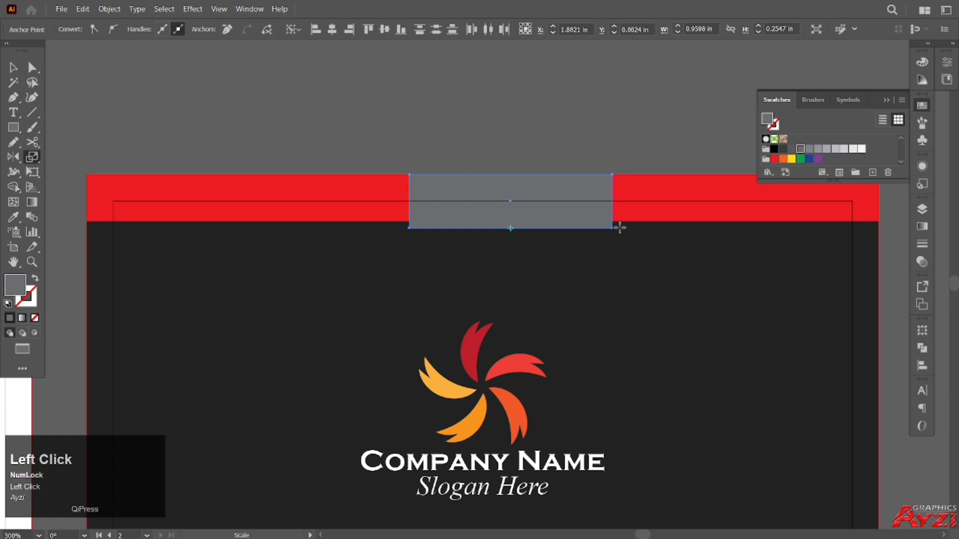
pyautogui.moveTo(612, 229); pyautogui.dragTo(584, 235)
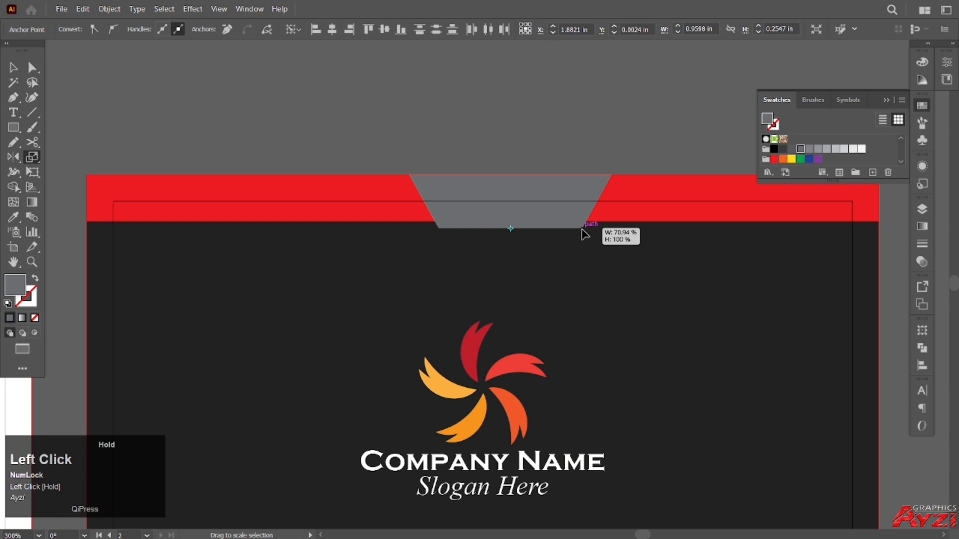
pyautogui.moveTo(585, 234); pyautogui.dragTo(586, 234)
# - Centre the grey trapezoid horizontally on the red bar
pyautogui.click(13, 67)
pyautogui.click(186, 90)
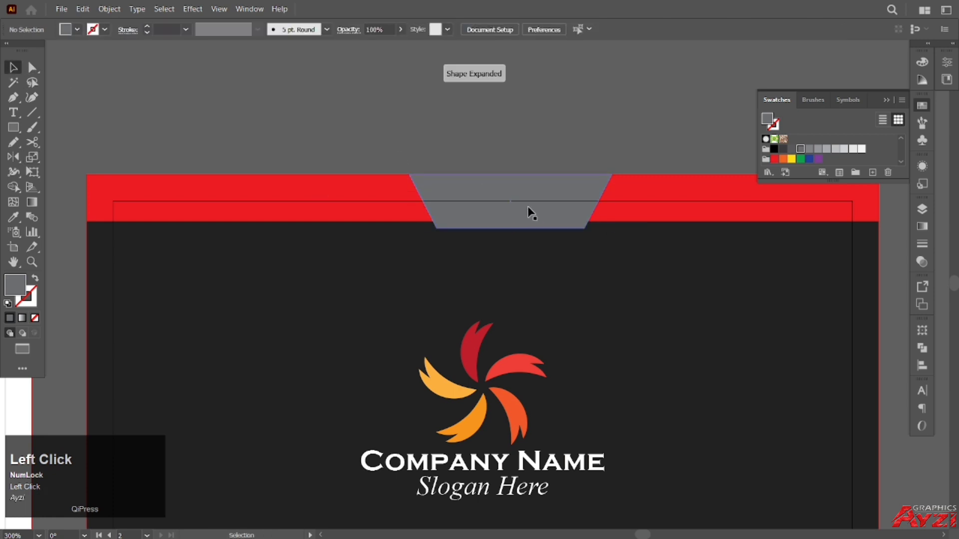
pyautogui.click(528, 210)
pyautogui.keyDown('shift'); pyautogui.click(393, 196); pyautogui.keyUp('shift')
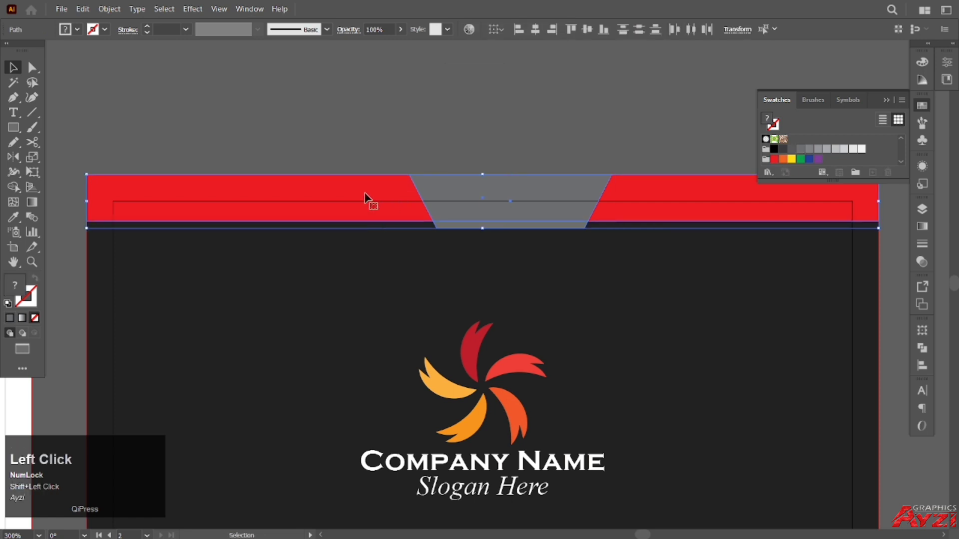
pyautogui.click(922, 365)
pyautogui.click(793, 358)
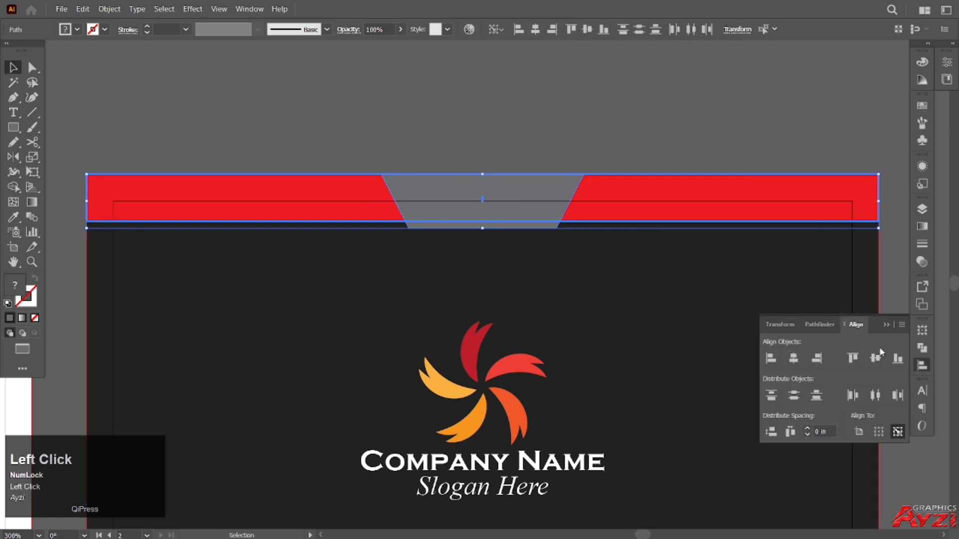
pyautogui.click(885, 325)
# - Paste a copy of the trapezoid behind it and nudge it down
pyautogui.click(630, 133)
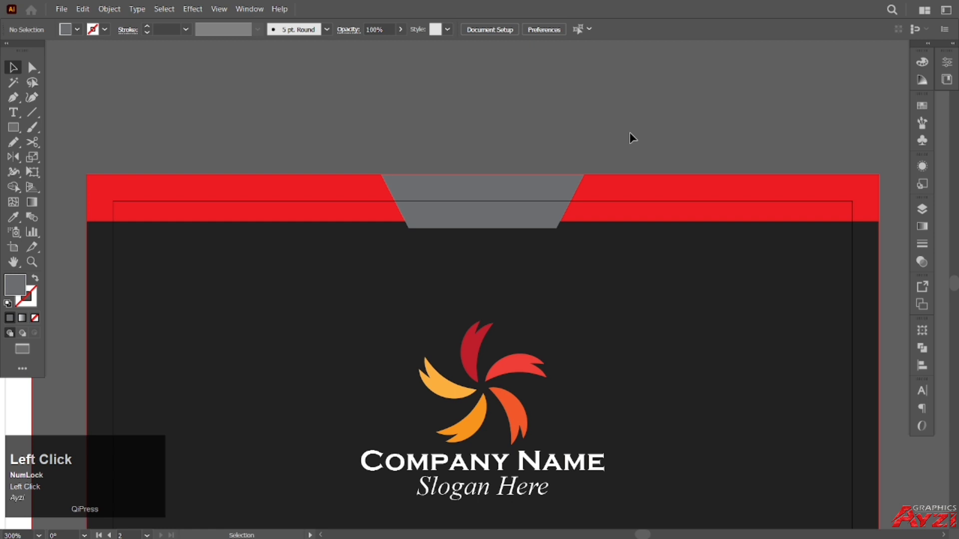
pyautogui.click(519, 191)
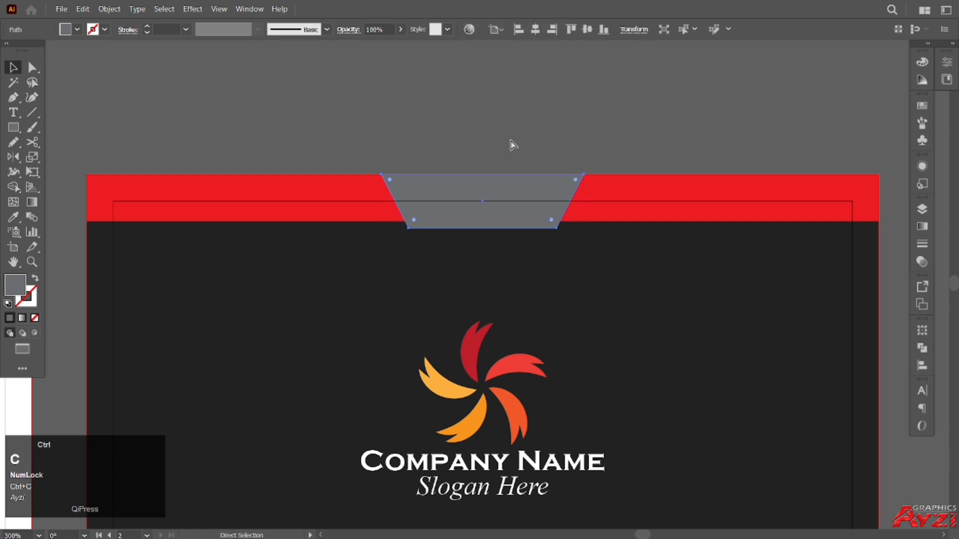
pyautogui.hotkey('ctrl', 'b')
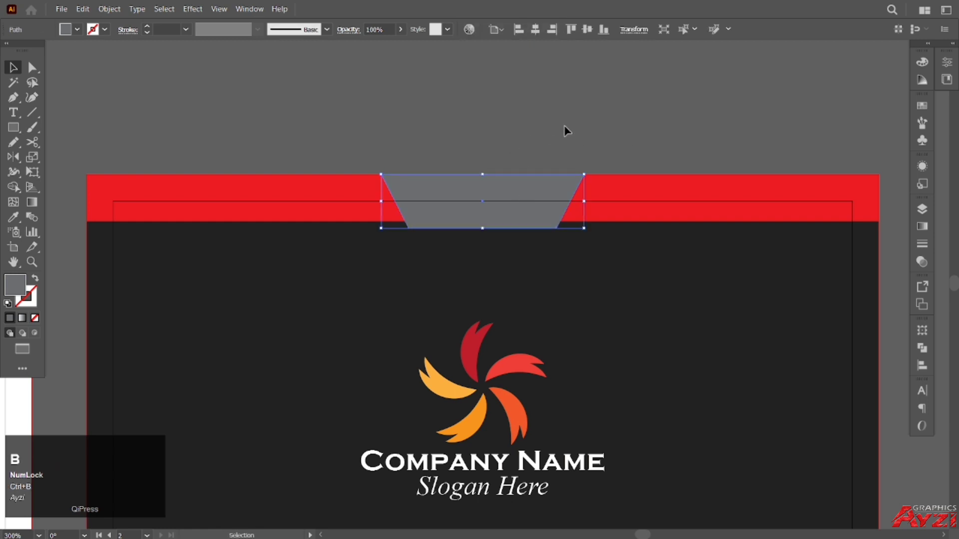
pyautogui.press('Down')
pyautogui.press('Down')
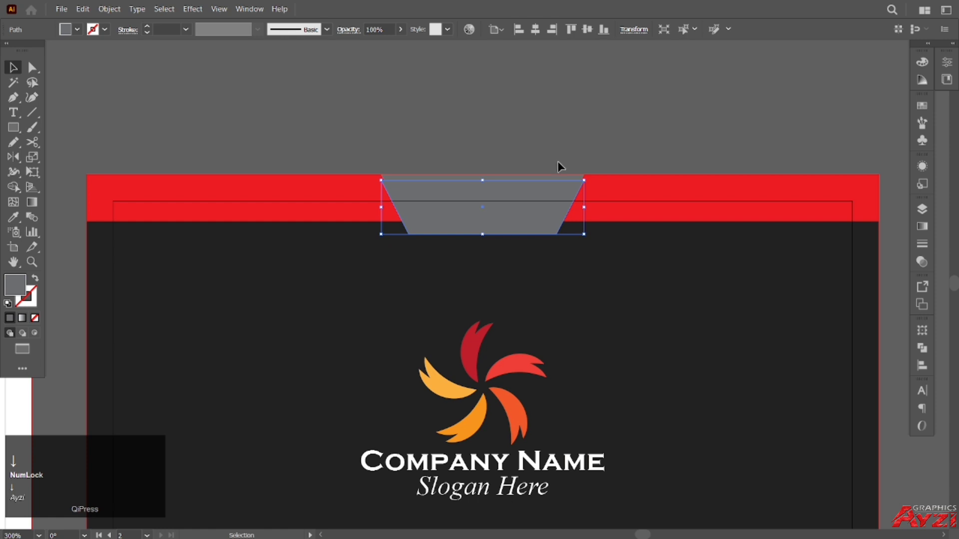
# - Eyedropper the red bar's colour onto the back trapezoid copy
pyautogui.press('i')
pyautogui.click(707, 190)
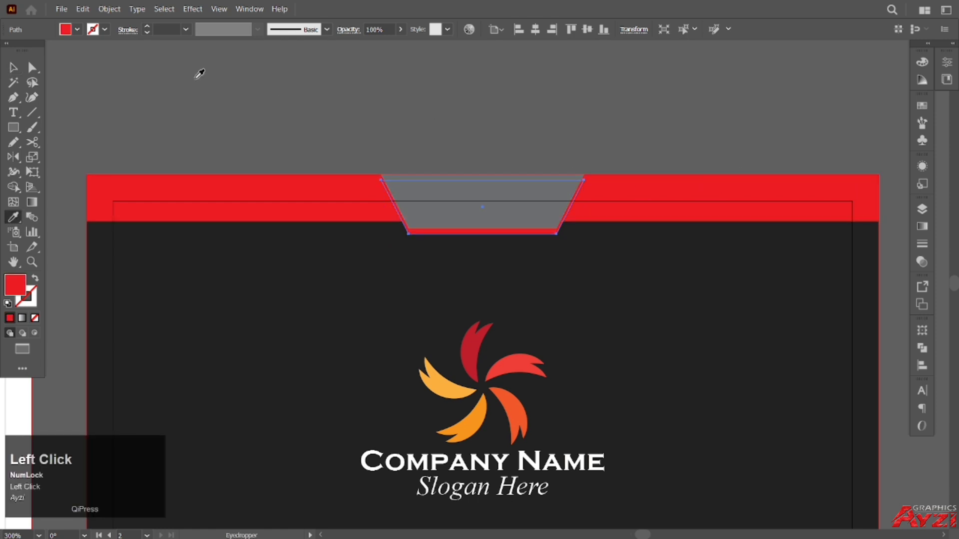
pyautogui.click(13, 66)
pyautogui.click(479, 135)
# - Widen the red copy from its centre to about 1.01 in so it borders the grey trapezoid
pyautogui.scroll(2, 527, 197)
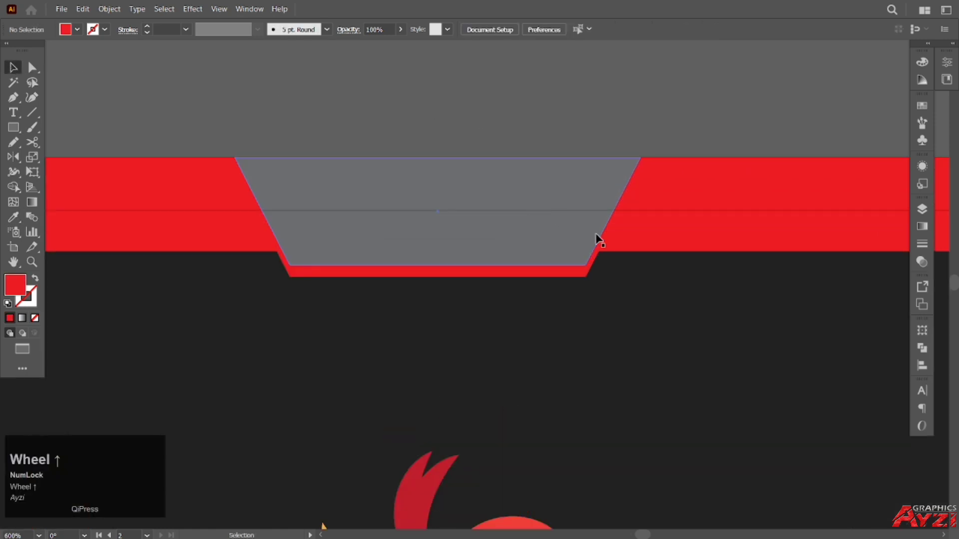
pyautogui.click(567, 278)
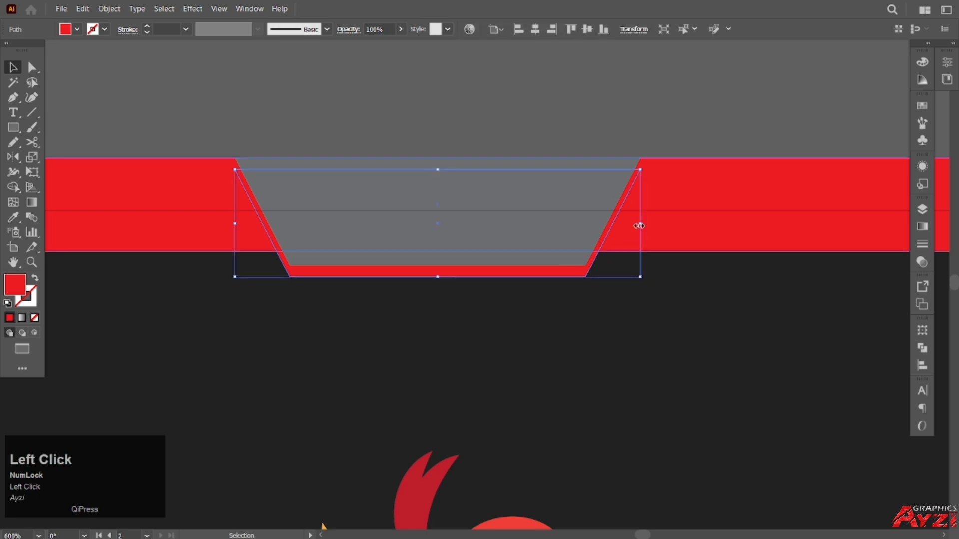
pyautogui.moveTo(639, 226); pyautogui.dragTo(652, 225)
pyautogui.click(527, 135)
# - Select the red bar and grey tabs along the logo card's top edge
pyautogui.scroll(-6, 527, 135)
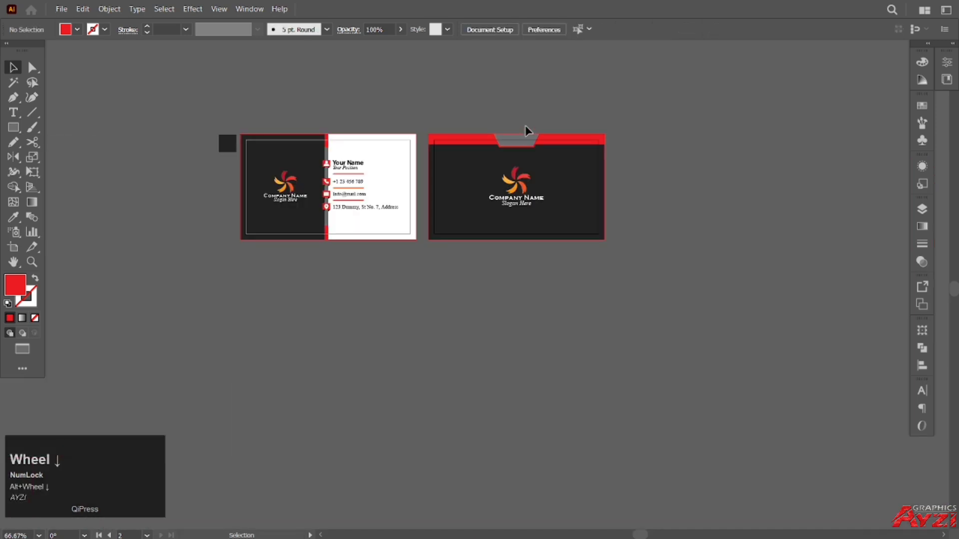
pyautogui.scroll(3, 528, 131)
pyautogui.moveTo(608, 125); pyautogui.dragTo(596, 92)
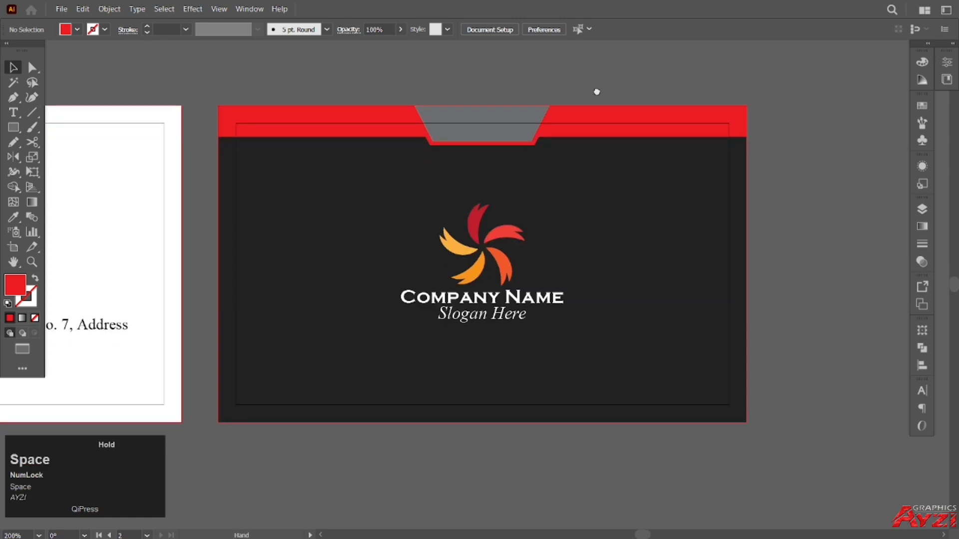
pyautogui.moveTo(387, 92); pyautogui.dragTo(551, 166)
# - Group the top red bar and tabs, then reflect a copy horizontally onto the bottom edge
pyautogui.keyDown('shift'); pyautogui.click(664, 172); pyautogui.keyUp('shift')
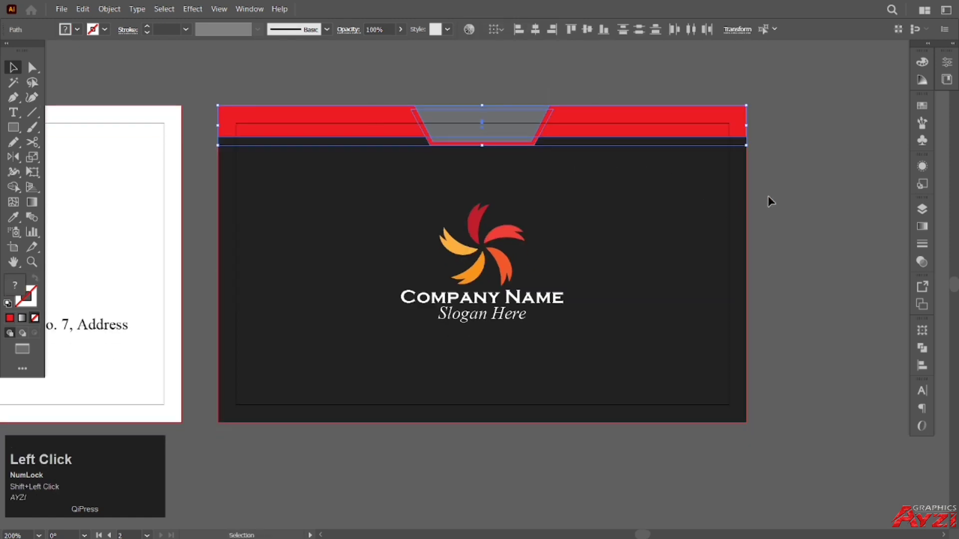
pyautogui.hotkey('ctrl', 'g')
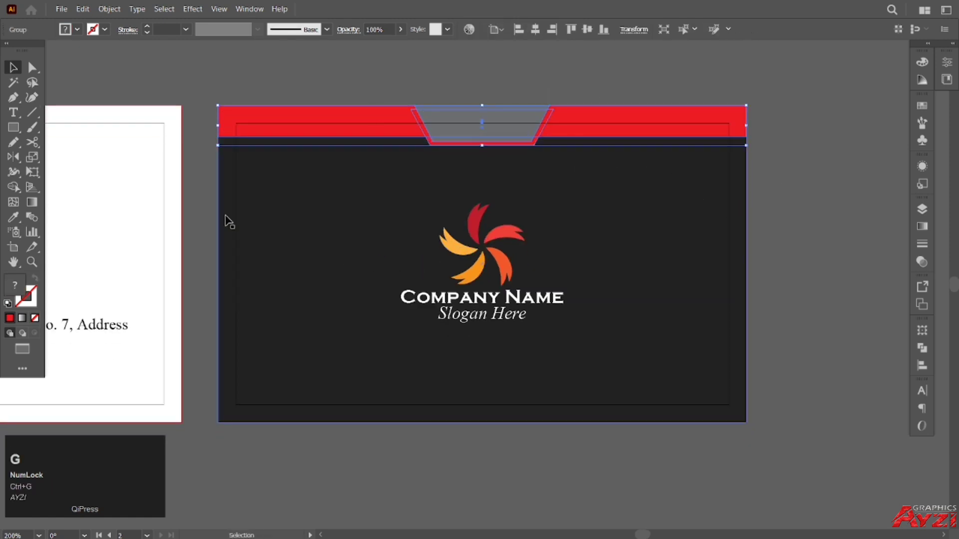
pyautogui.click(13, 157)
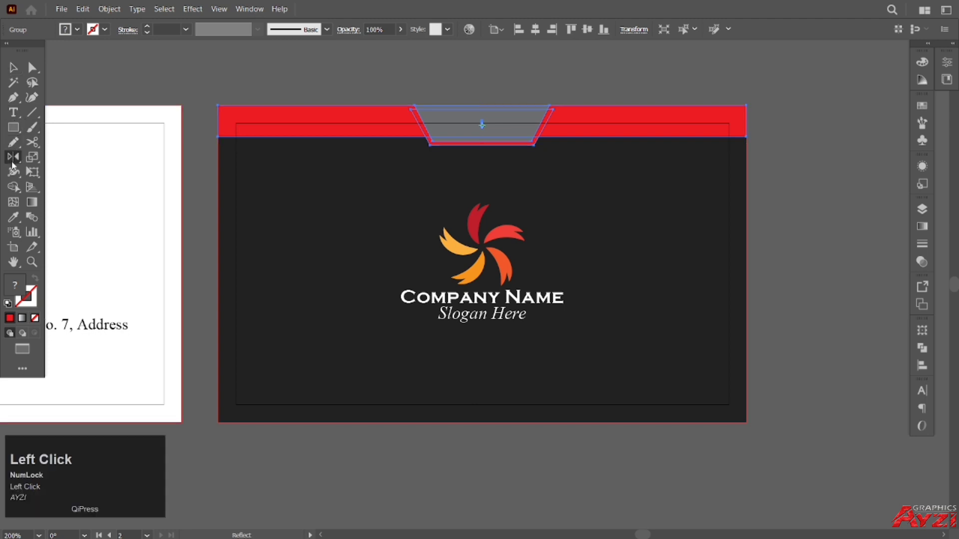
pyautogui.click(70, 171)
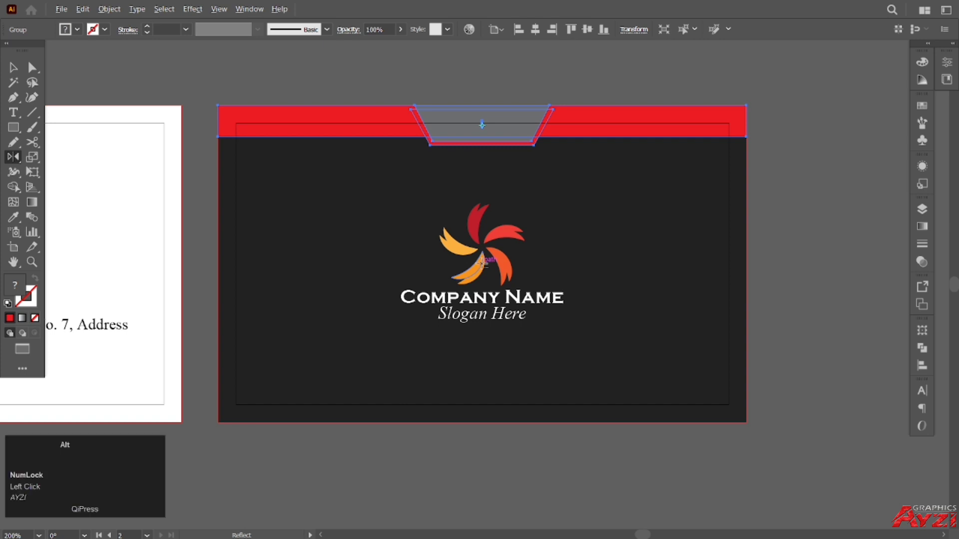
pyautogui.keyDown('alt'); pyautogui.click(482, 262); pyautogui.keyUp('alt')
pyautogui.click(657, 165)
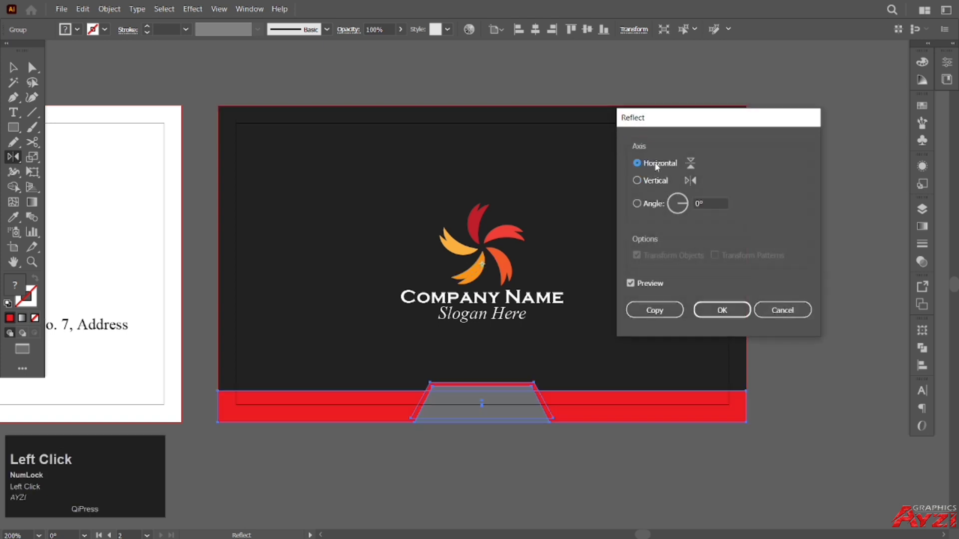
pyautogui.click(654, 310)
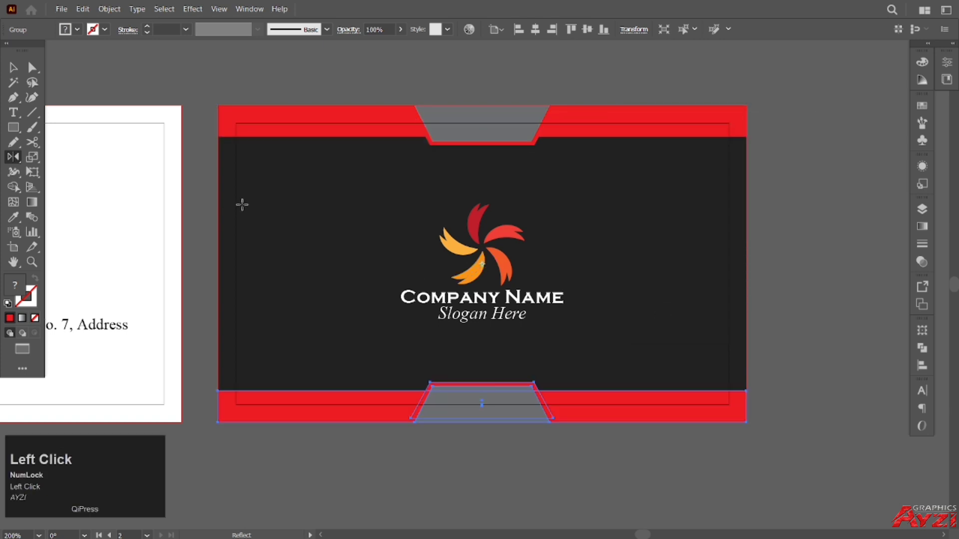
pyautogui.click(13, 67)
pyautogui.click(389, 97)
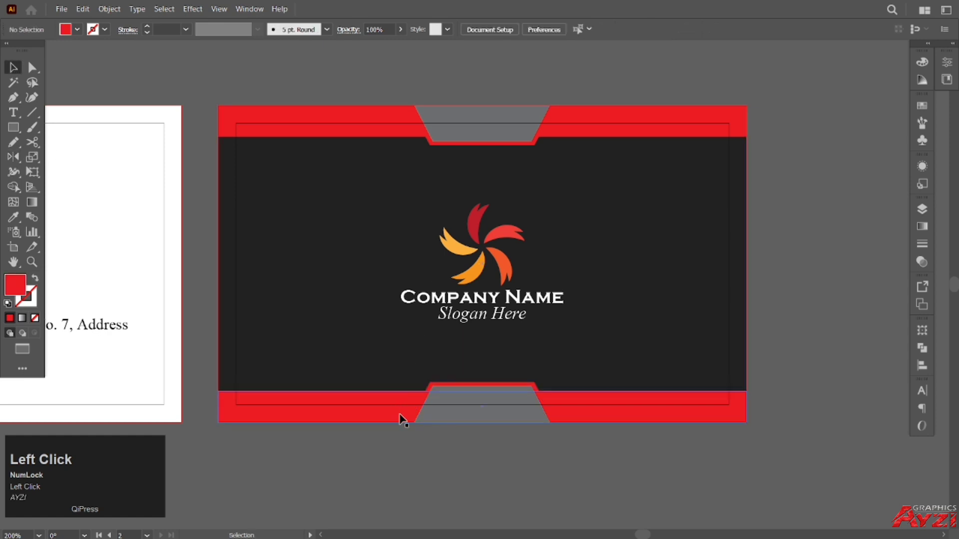
# - Nudge the bottom grey tab slightly upward into place
pyautogui.scroll(2, 401, 416)
pyautogui.scroll(2, 574, 415)
pyautogui.moveTo(566, 409)
pyautogui.mouseDown()
pyautogui.moveTo(566, 398)
pyautogui.moveTo(567, 414)
pyautogui.moveTo(558, 416)
pyautogui.mouseUp()
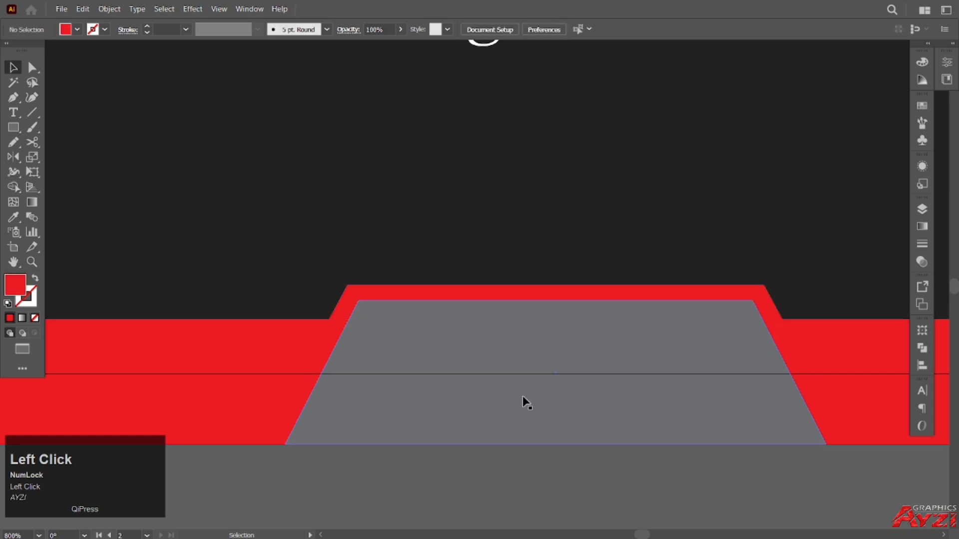
pyautogui.scroll(-2, 522, 395)
pyautogui.scroll(-4, 510, 330)
# - Delete the stray dark rectangle at the left and exit full-screen view
pyautogui.click(454, 220)
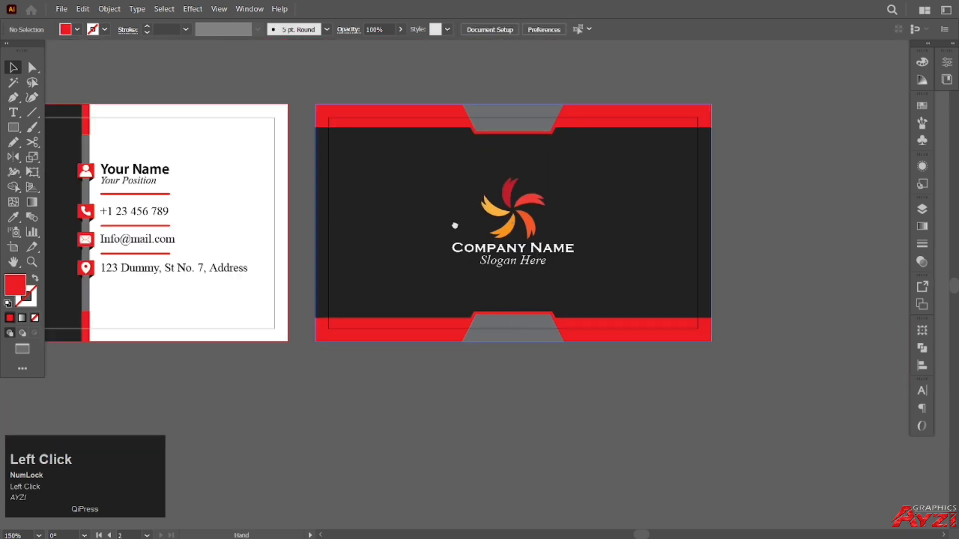
pyautogui.scroll(-1, 516, 244)
pyautogui.scroll(-1, 442, 219)
pyautogui.moveTo(432, 216); pyautogui.dragTo(522, 252)
pyautogui.scroll(1, 467, 255)
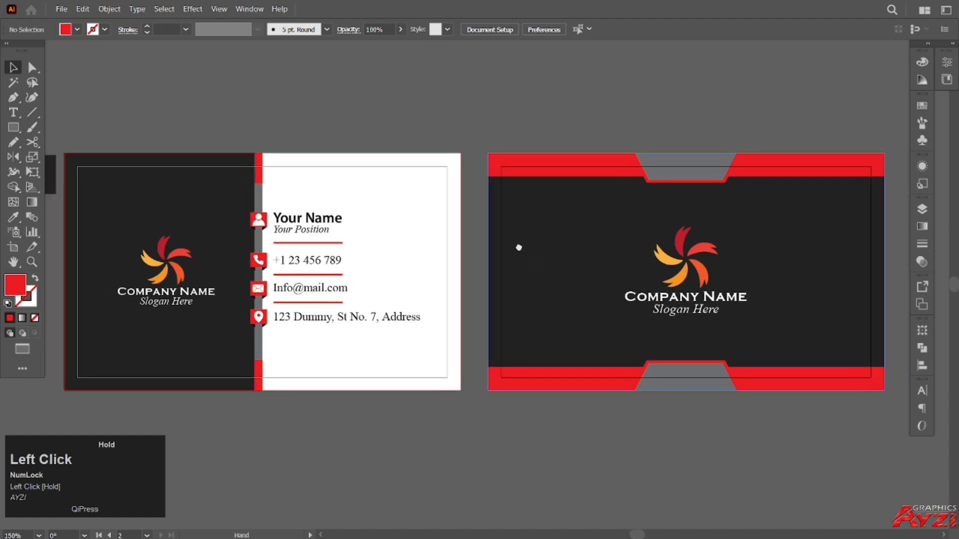
pyautogui.click(50, 172)
pyautogui.press('BackSpace')
pyautogui.click(712, 130)
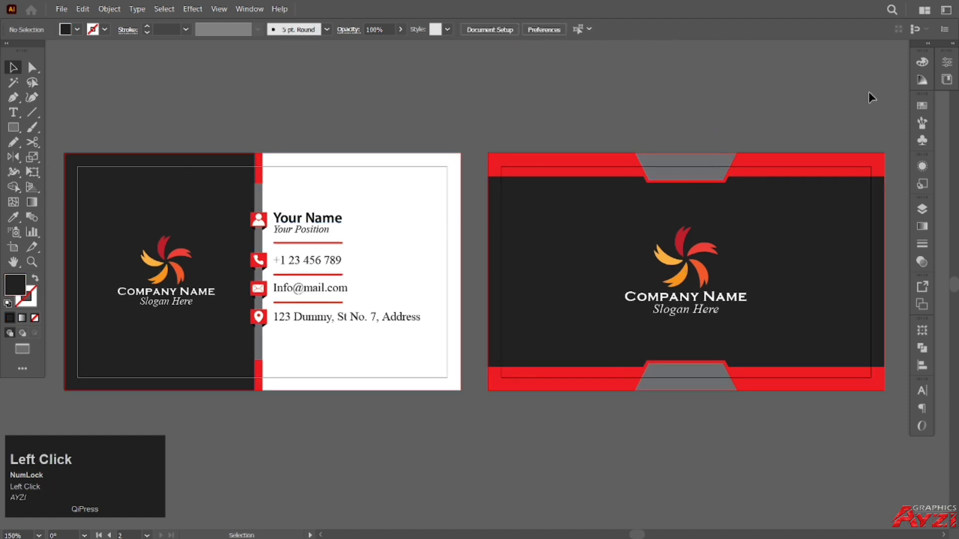
pyautogui.press('Escape')
pyautogui.moveTo(354, 528)
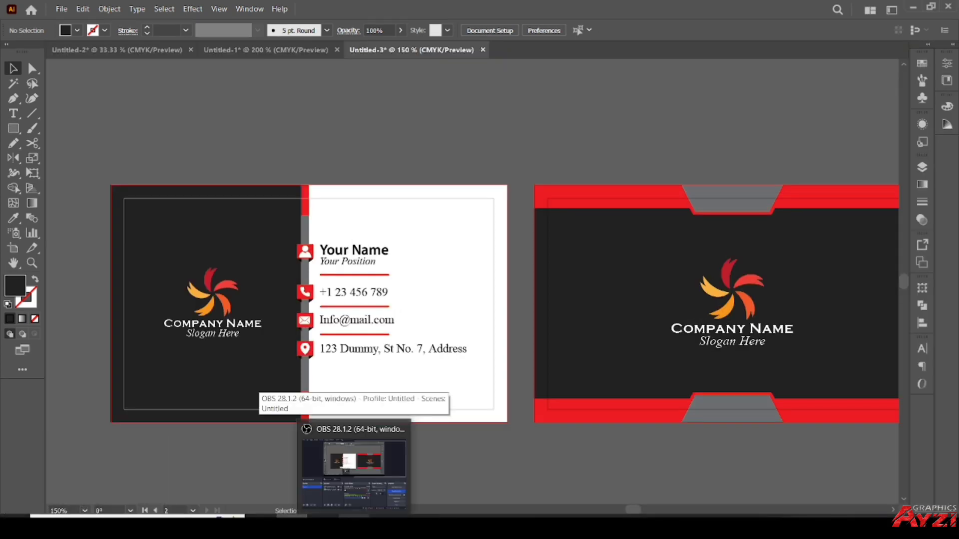
# - In the Untitled-2 mockup, delete the stray dark square beside the artboard
pyautogui.click(157, 49)
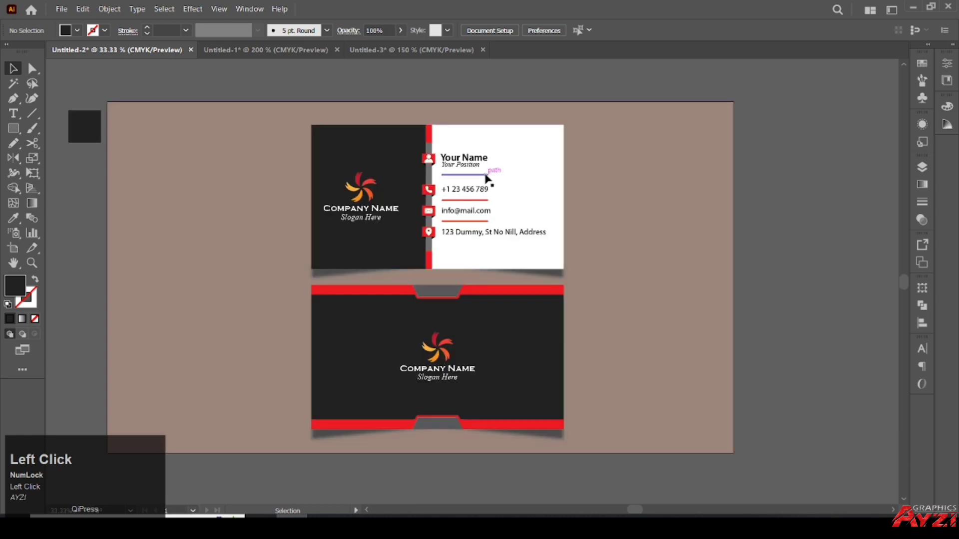
pyautogui.scroll(1, 507, 220)
pyautogui.scroll(-1, 561, 231)
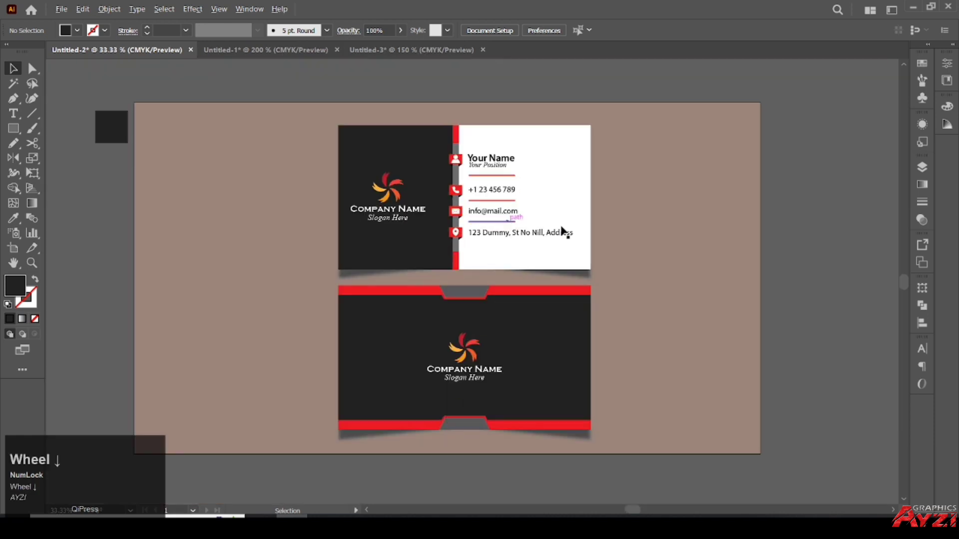
pyautogui.click(664, 222)
pyautogui.press('space')
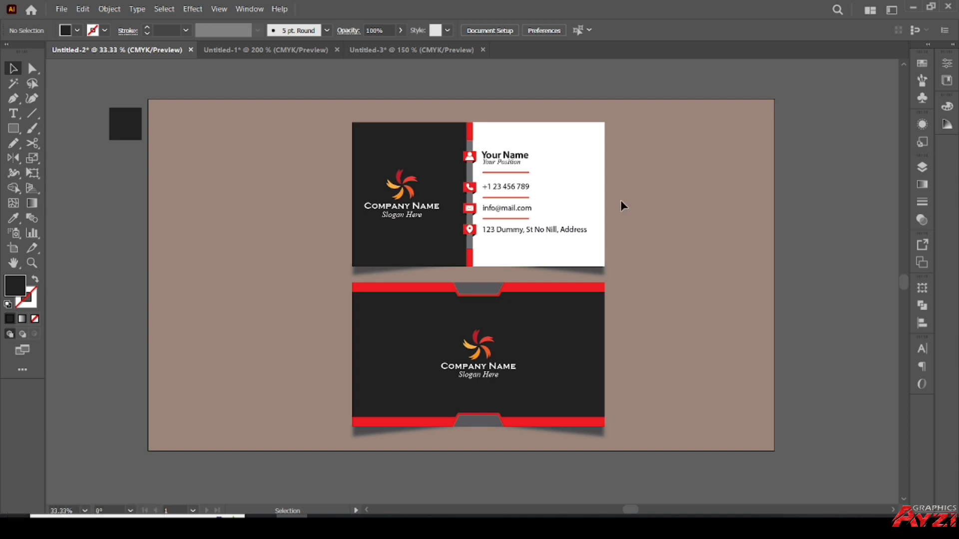
pyautogui.click(126, 131)
pyautogui.press('BackSpace')
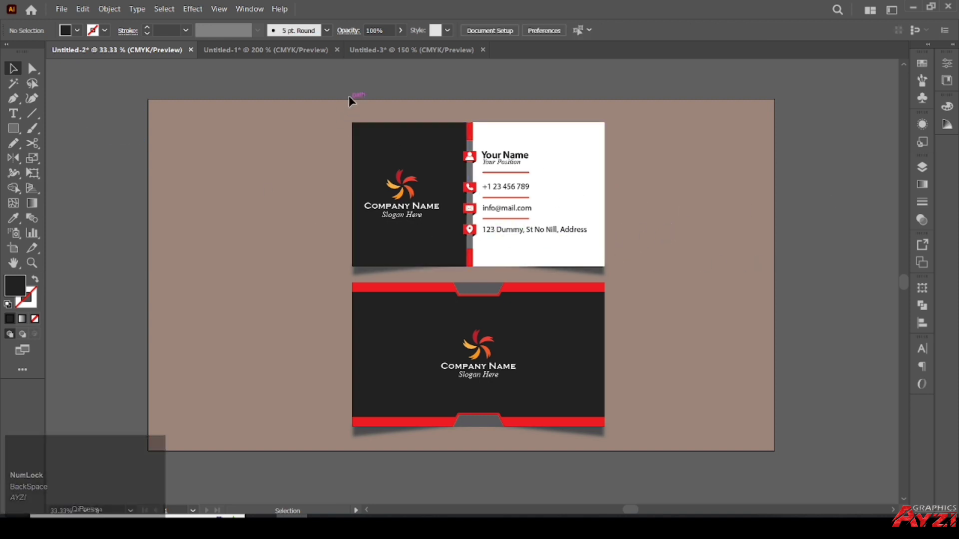
# - Move both business cards to the left
pyautogui.moveTo(349, 99); pyautogui.dragTo(660, 360)
pyautogui.click(726, 236)
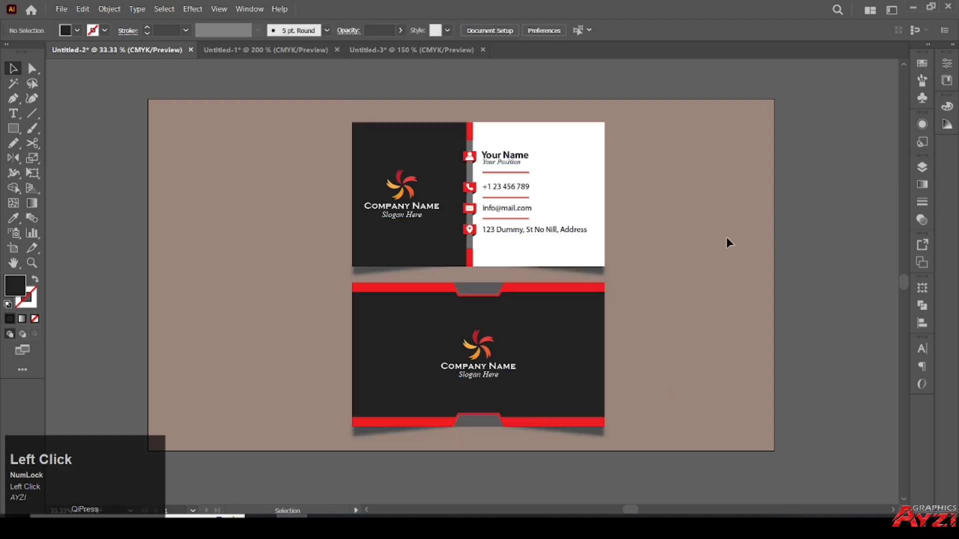
pyautogui.moveTo(624, 408); pyautogui.dragTo(356, 235)
pyautogui.click(119, 213)
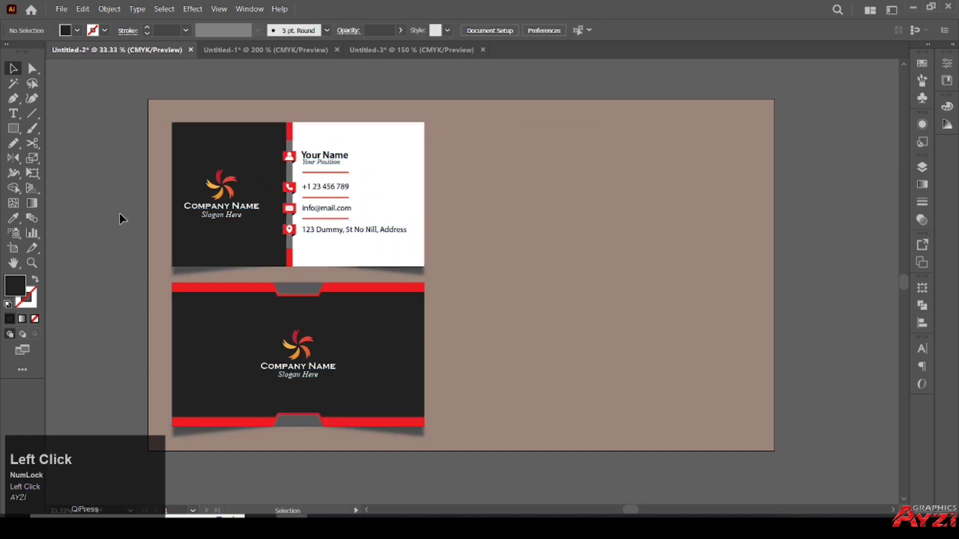
# - Duplicate the front-and-back card pair to the right side
pyautogui.click(411, 203)
pyautogui.keyDown('shift'); pyautogui.click(376, 317); pyautogui.keyUp('shift')
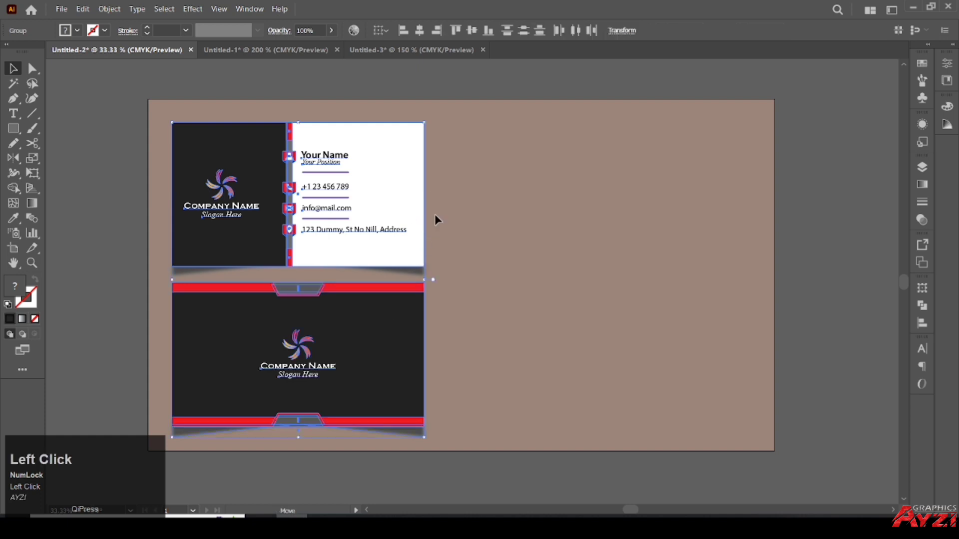
pyautogui.moveTo(434, 217); pyautogui.dragTo(723, 229)
pyautogui.moveTo(834, 242); pyautogui.dragTo(828, 242)
pyautogui.click(827, 243)
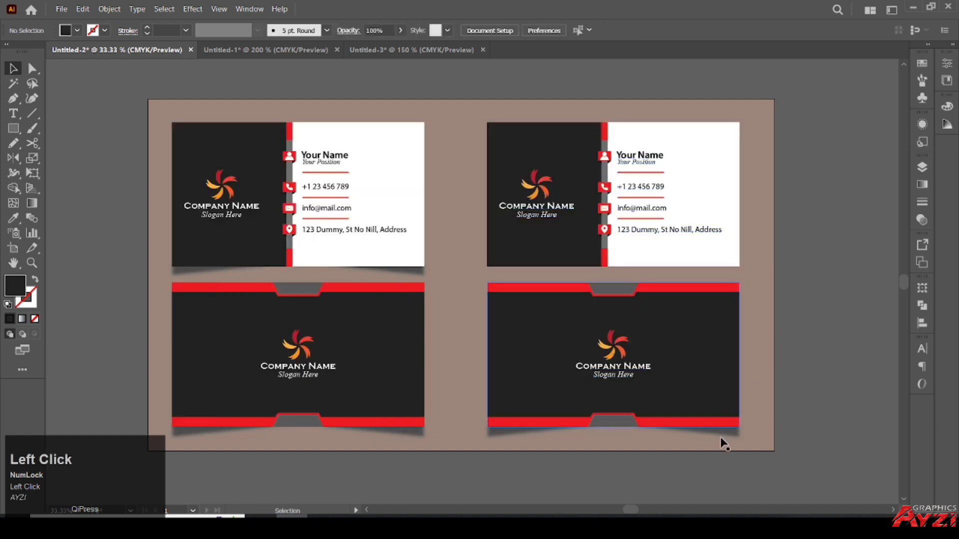
# - Ungroup the bottom-right card and delete its shadow
pyautogui.click(729, 434)
pyautogui.click(109, 9)
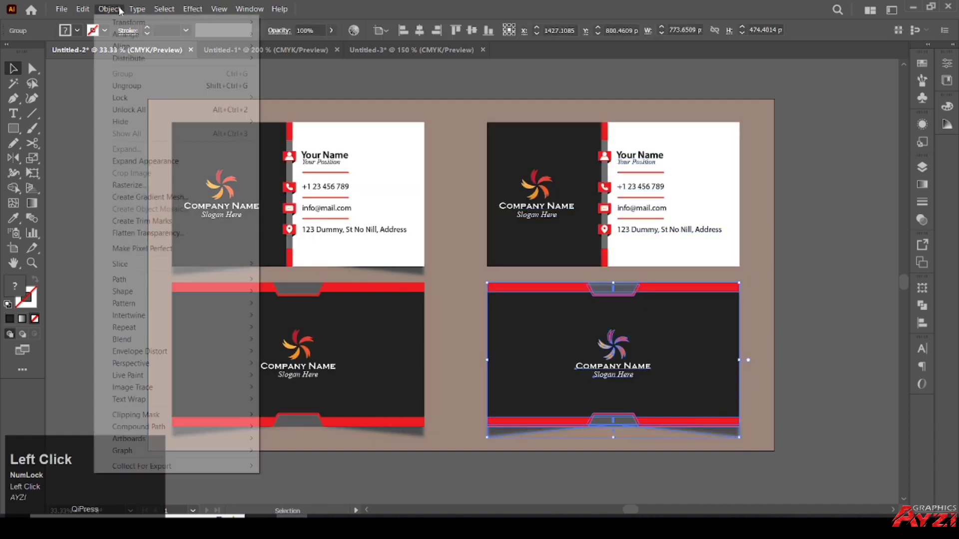
pyautogui.click(150, 85)
pyautogui.click(55, 177)
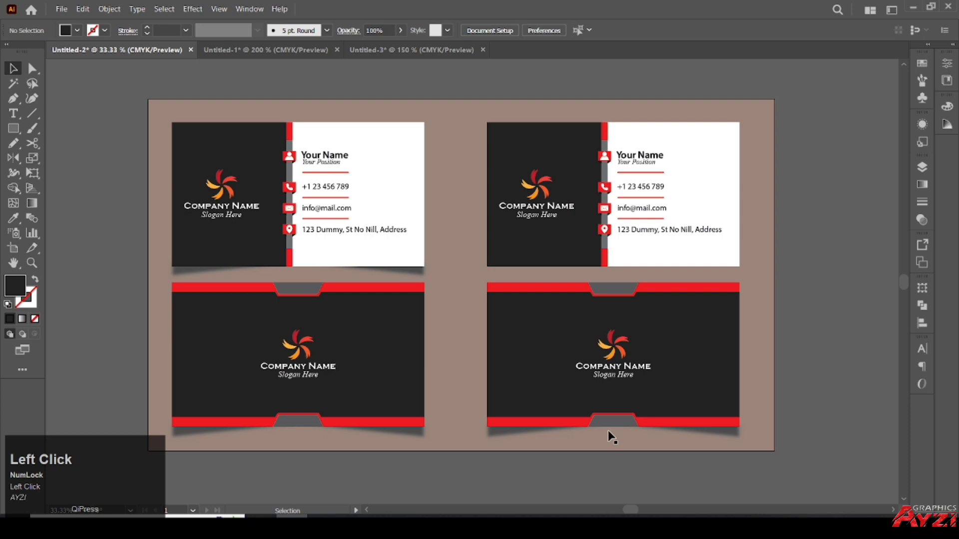
pyautogui.click(732, 428)
pyautogui.press('BackSpace')
# - Regroup the bottom-right card's remaining pieces with Ctrl+G
pyautogui.moveTo(751, 289); pyautogui.dragTo(549, 460)
pyautogui.click(789, 291)
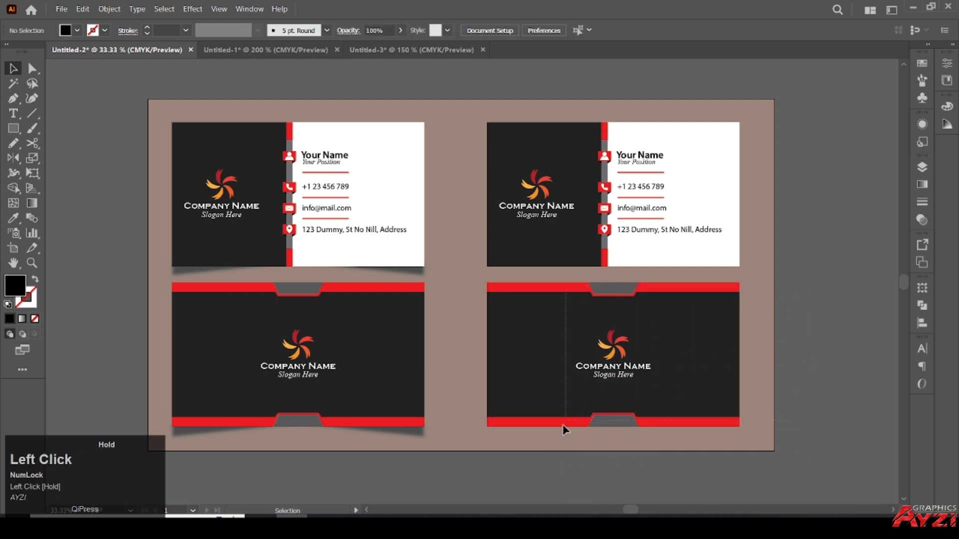
pyautogui.click(577, 430)
pyautogui.hotkey('ctrl', 'g')
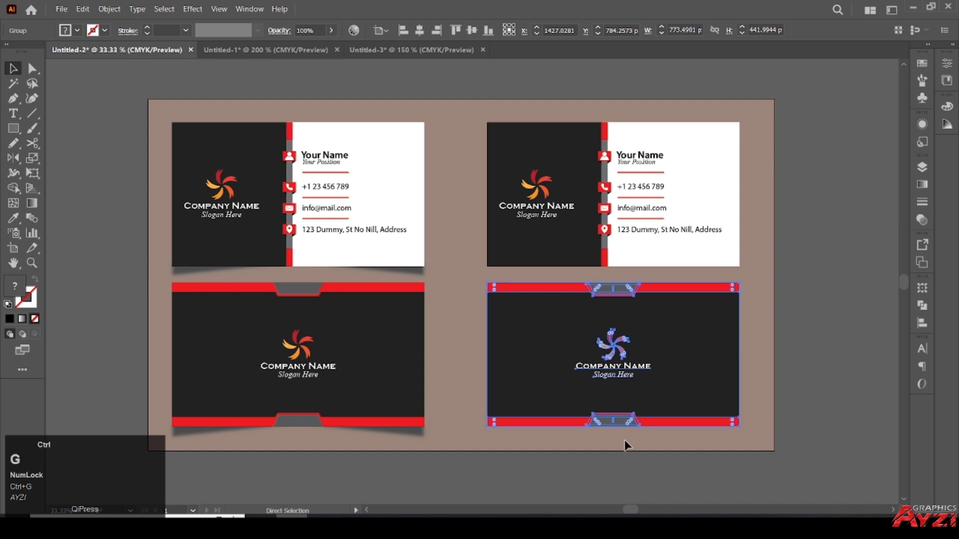
# - Direct-select the corner anchors of both right-hand cards
pyautogui.click(32, 69)
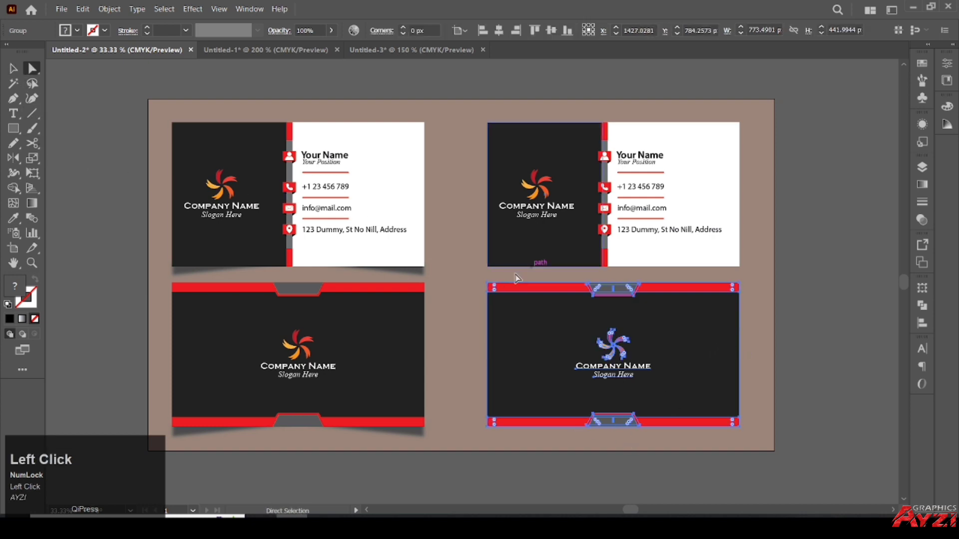
pyautogui.click(459, 272)
pyautogui.scroll(-2, 499, 275)
pyautogui.click(479, 297)
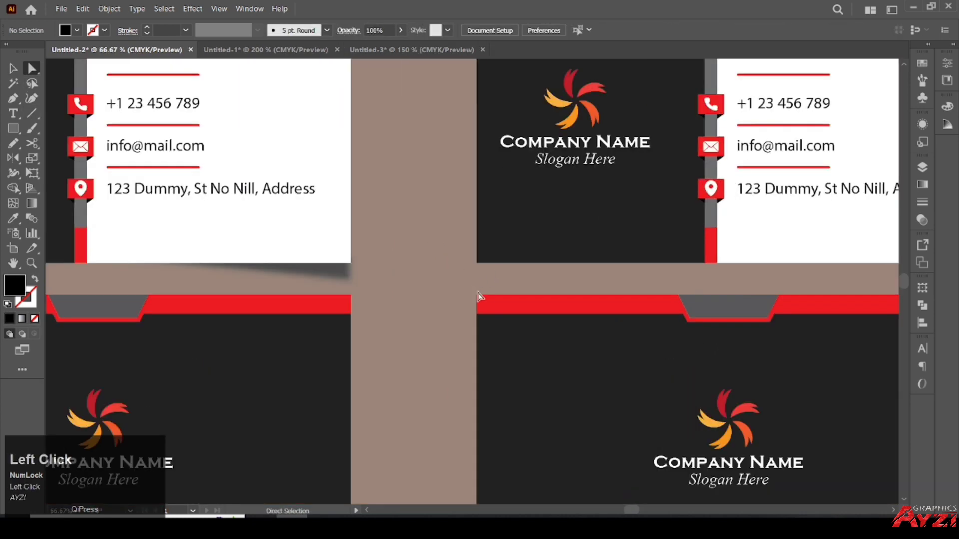
pyautogui.scroll(-1, 539, 312)
pyautogui.moveTo(728, 316); pyautogui.dragTo(646, 216)
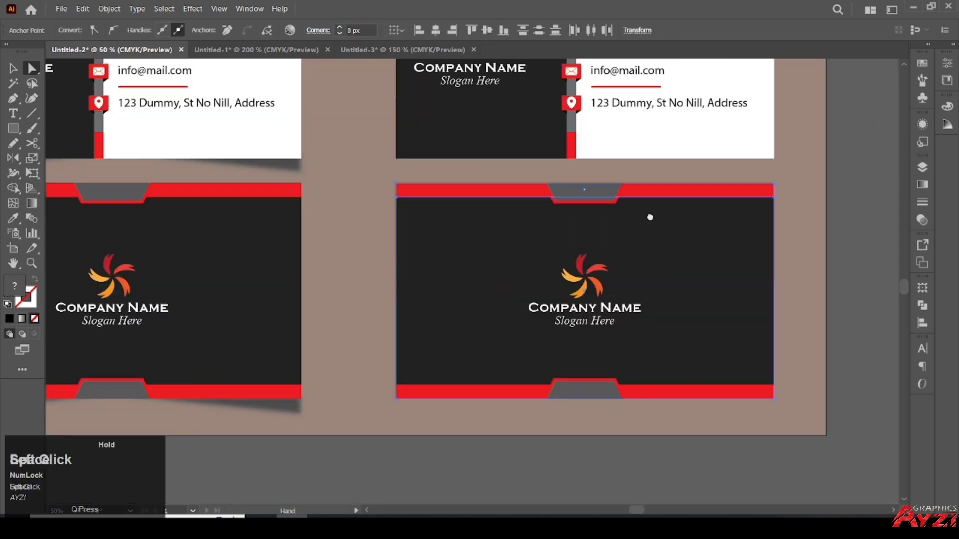
pyautogui.keyDown('shift'); pyautogui.click(767, 190); pyautogui.keyUp('shift')
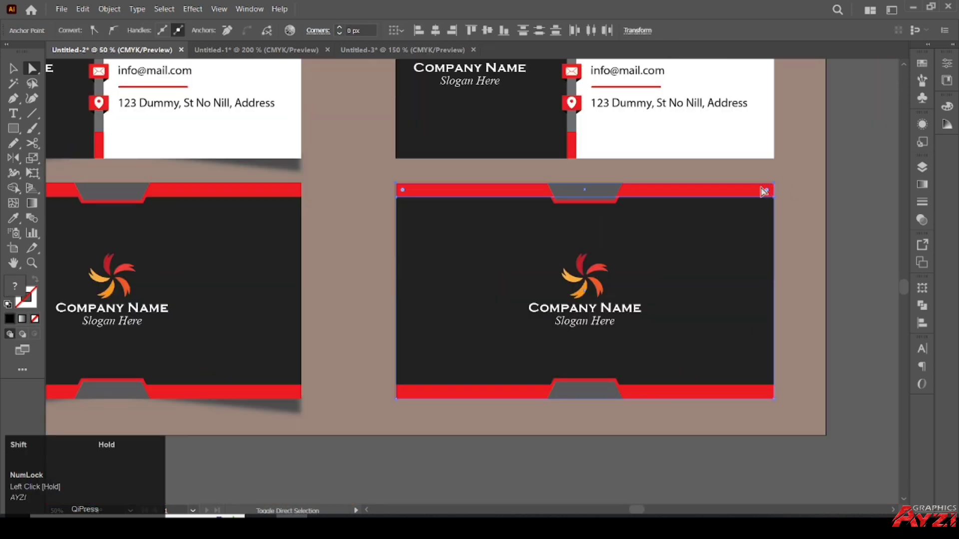
pyautogui.moveTo(388, 397); pyautogui.dragTo(420, 417)
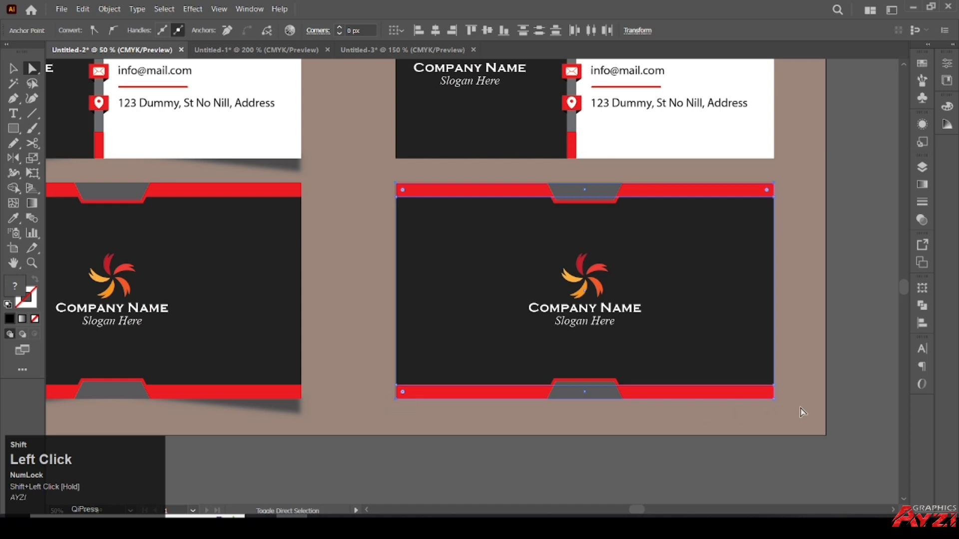
pyautogui.moveTo(614, 216); pyautogui.dragTo(607, 373)
pyautogui.moveTo(773, 319); pyautogui.dragTo(608, 298)
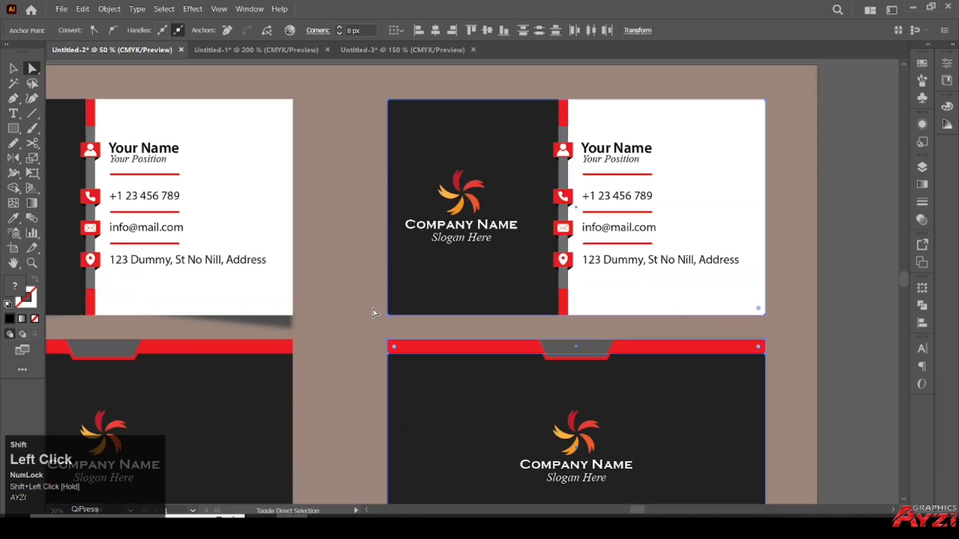
pyautogui.moveTo(425, 339); pyautogui.dragTo(366, 98)
pyautogui.moveTo(783, 91); pyautogui.dragTo(748, 117)
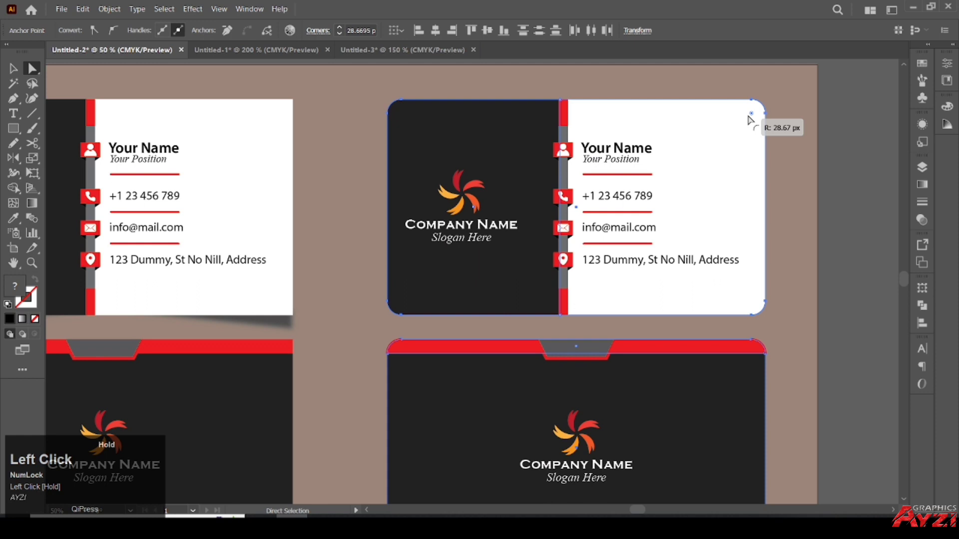
# - Round the selected corners to 28.67 px and centre all four cards in view
pyautogui.moveTo(748, 117); pyautogui.dragTo(748, 118)
pyautogui.click(13, 68)
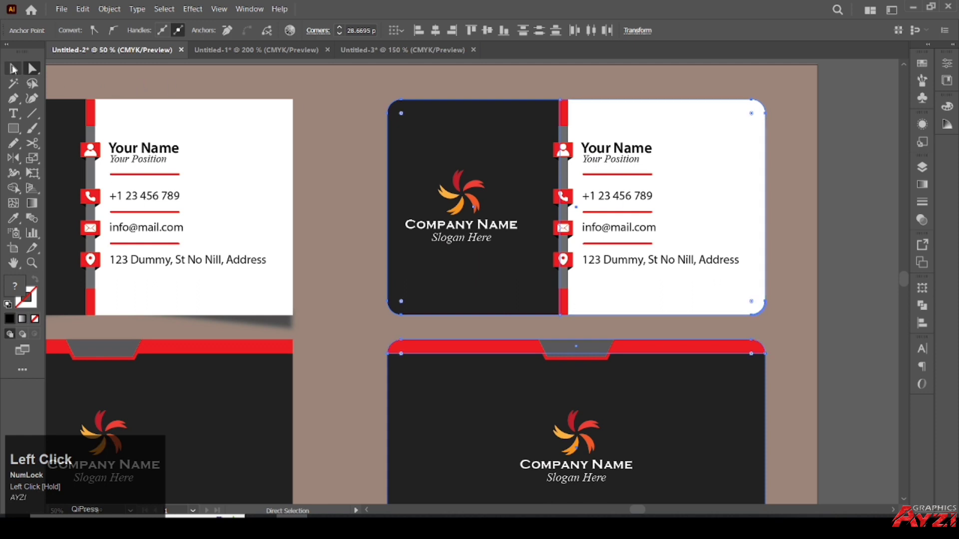
pyautogui.click(299, 97)
pyautogui.moveTo(592, 228); pyautogui.dragTo(635, 196)
pyautogui.keyDown('alt'); pyautogui.scroll(-1, 631, 194); pyautogui.keyUp('alt')
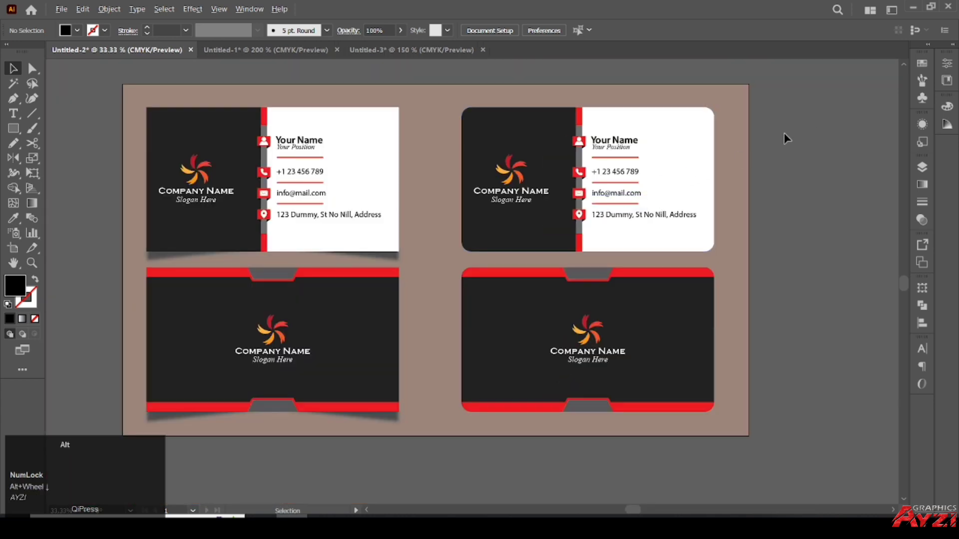
pyautogui.keyDown('alt'); pyautogui.scroll(-1, 784, 133); pyautogui.keyUp('alt')
pyautogui.keyDown('alt'); pyautogui.scroll(1, 772, 133); pyautogui.keyUp('alt')
pyautogui.moveTo(591, 159); pyautogui.dragTo(595, 188)
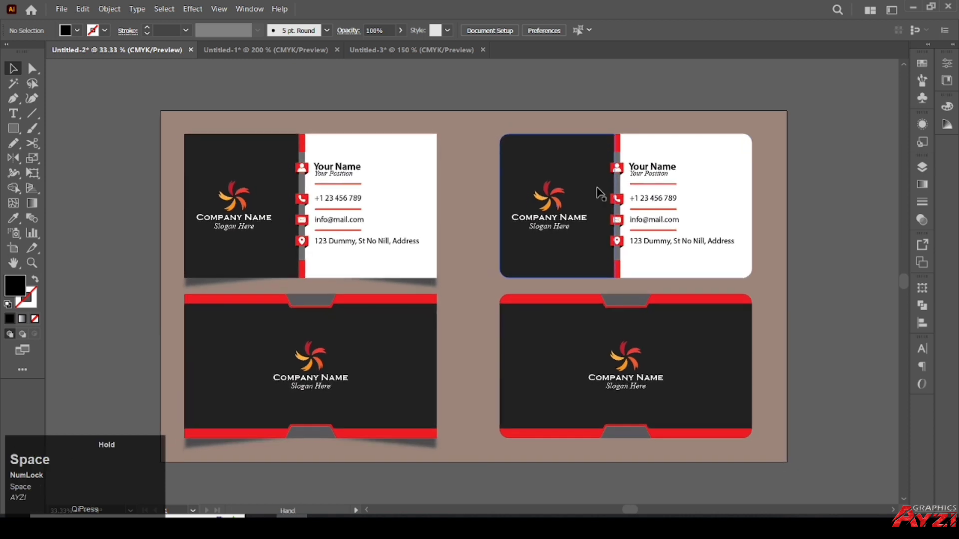